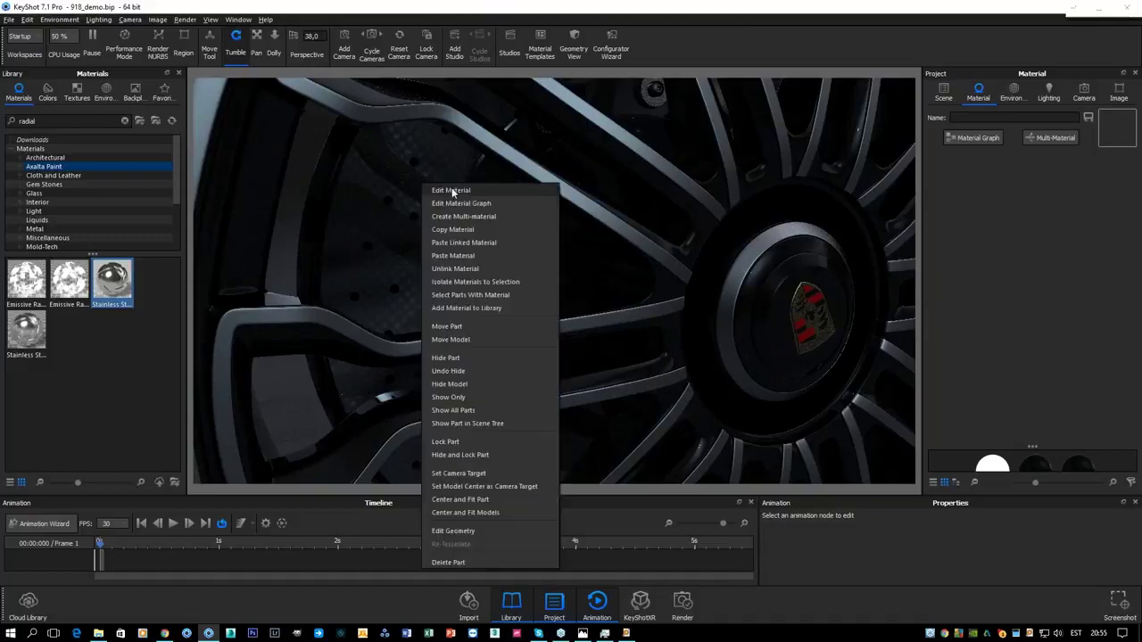
Open the brake rotor's material for editing.
left_click(450, 189)
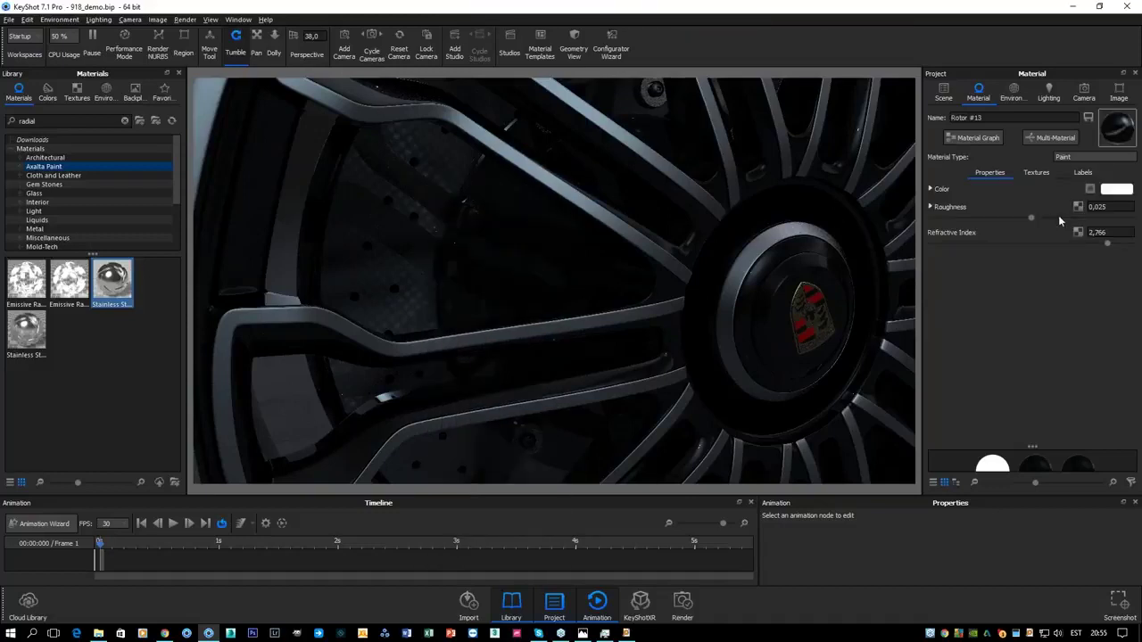
Switch to the Chrome browser and search Google Images for "koenigsegg agera r brakedisk".
key("alt+Tab")
triple_click(218, 77)
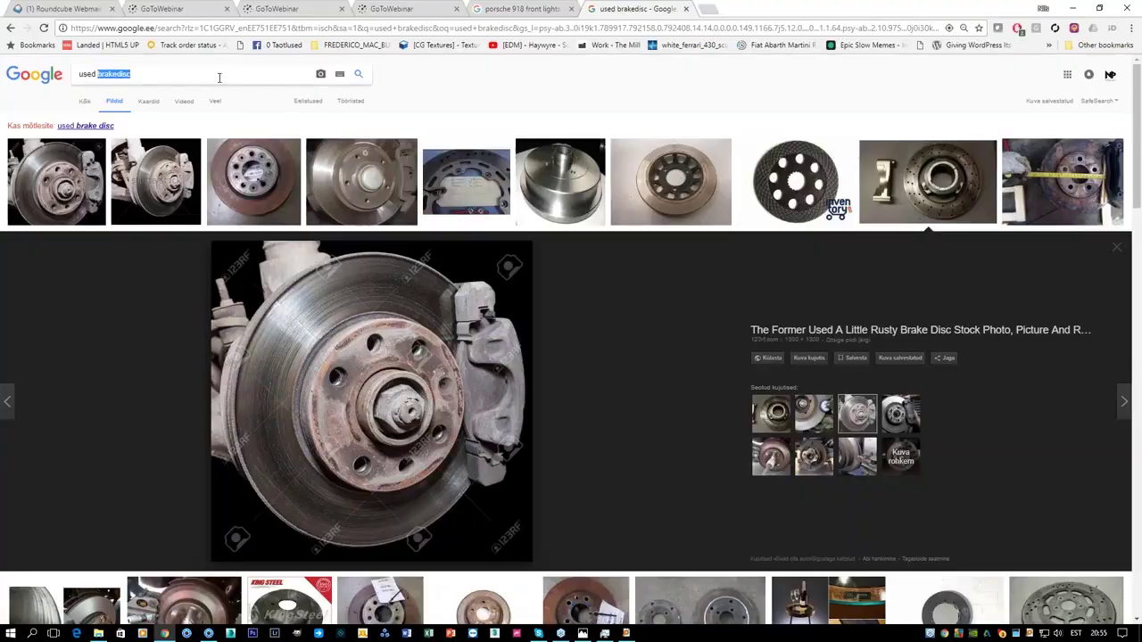
type("carbo")
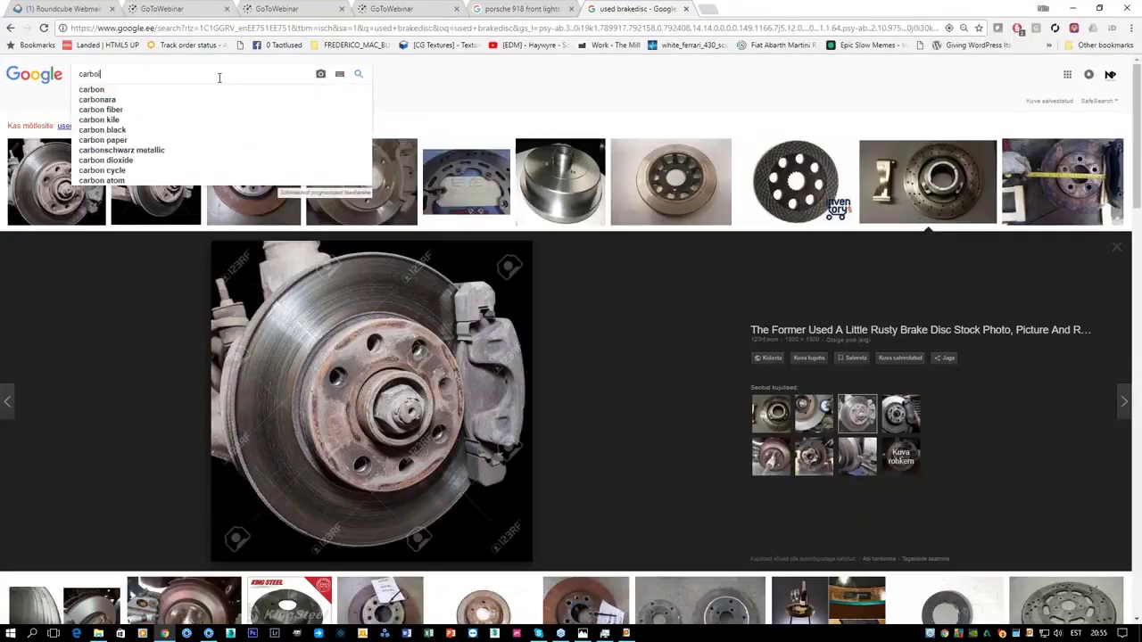
key("BackSpace")
key("BackSpace")
key("BackSpace")
key("BackSpace")
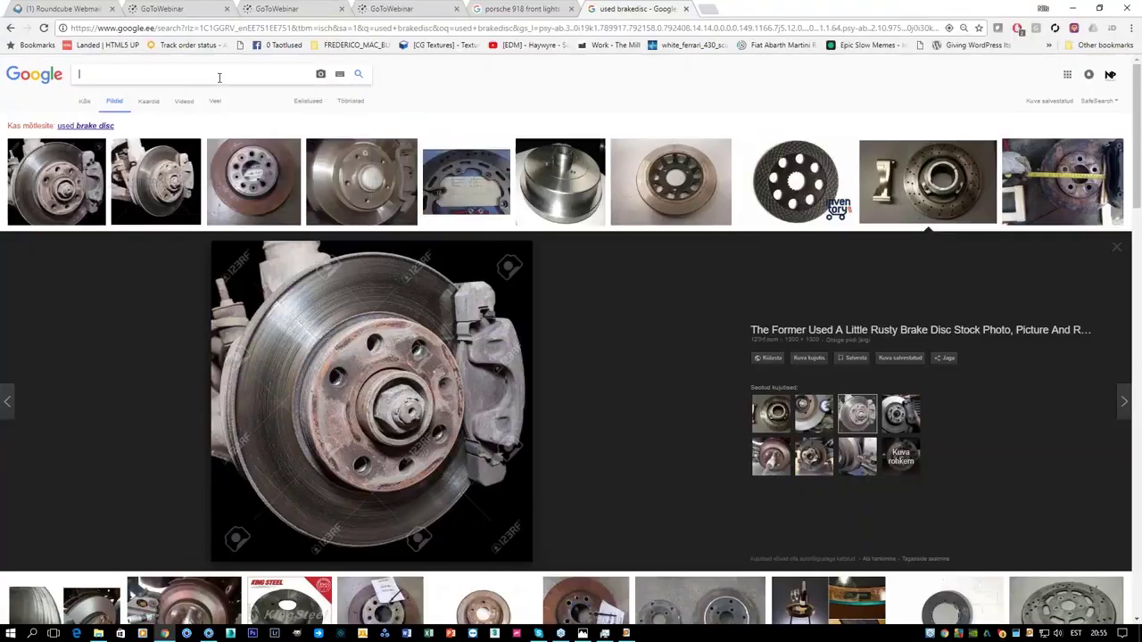
type("koenigse")
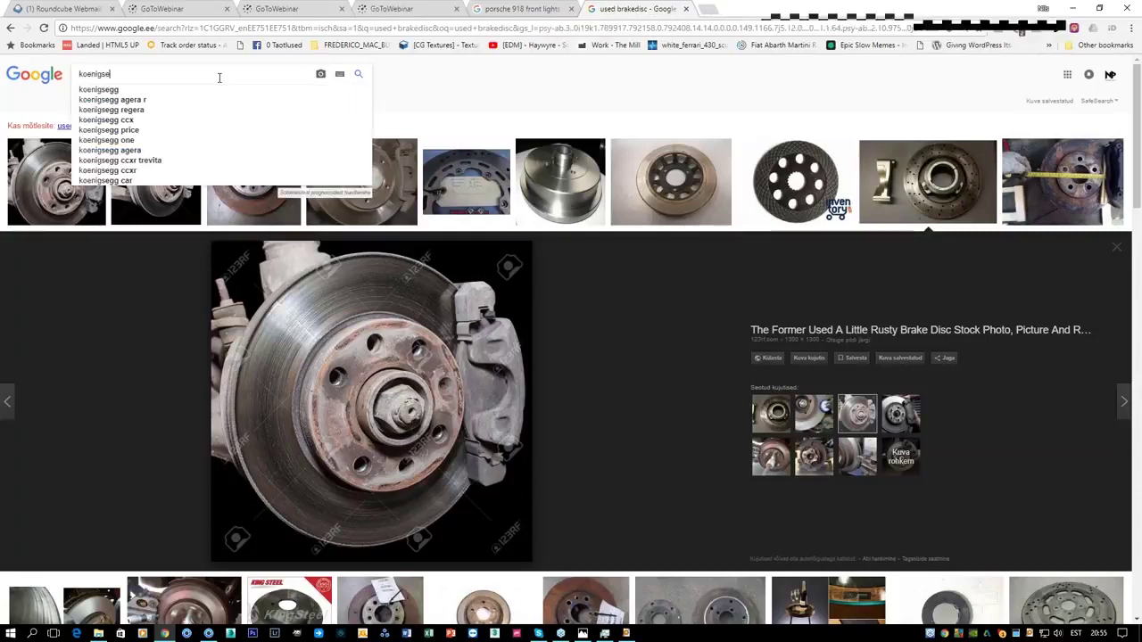
type("gg c")
key("BackSpace")
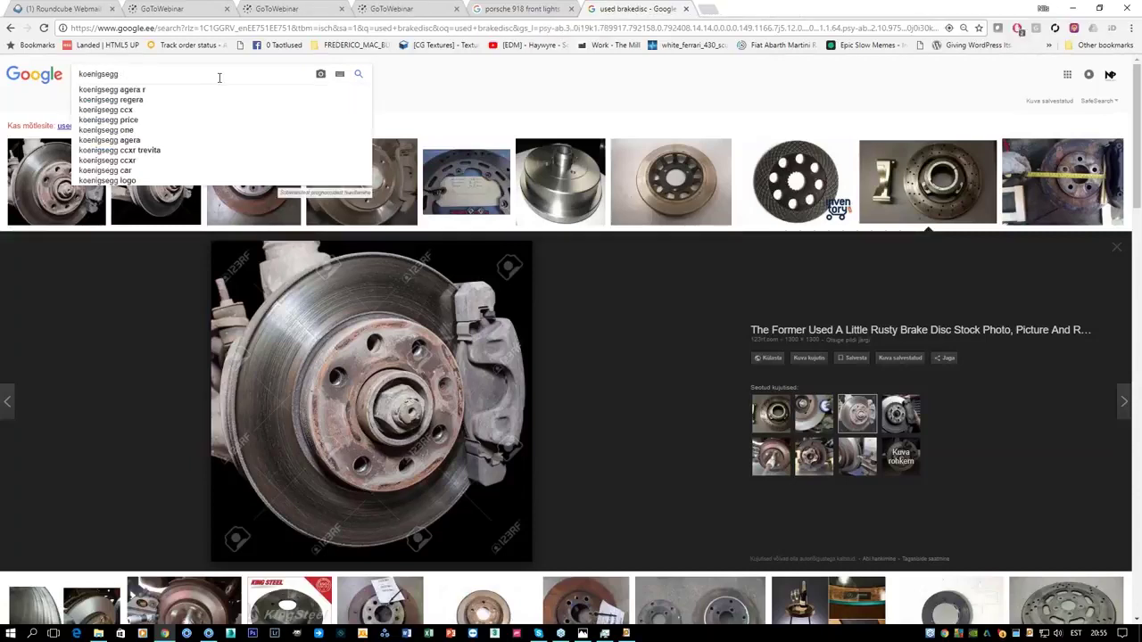
type("agera r ")
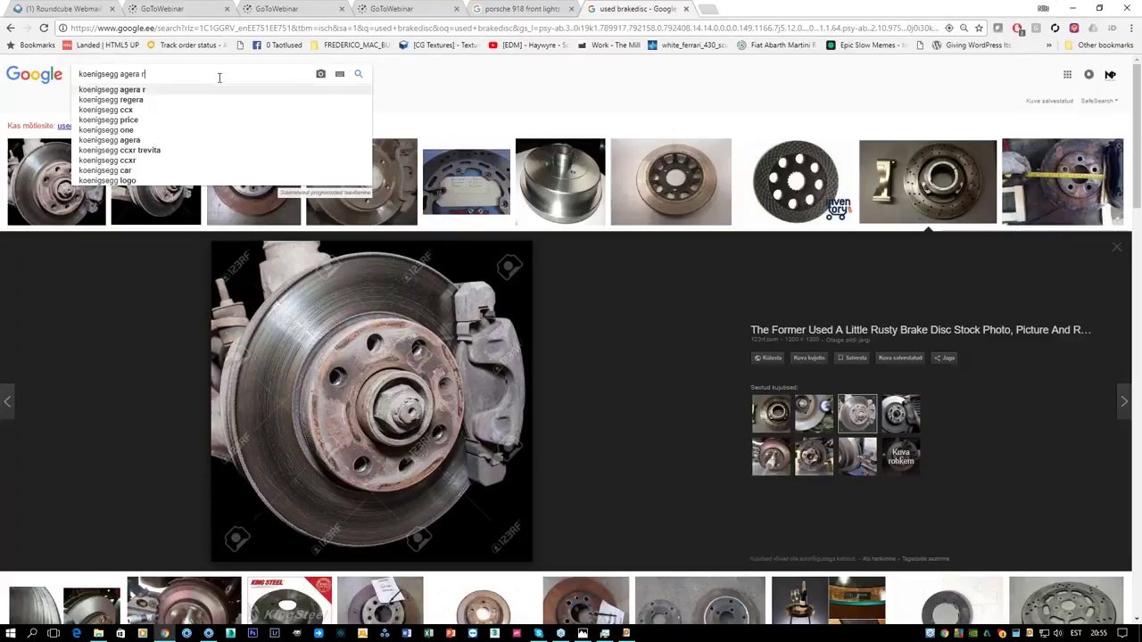
type("brakedi")
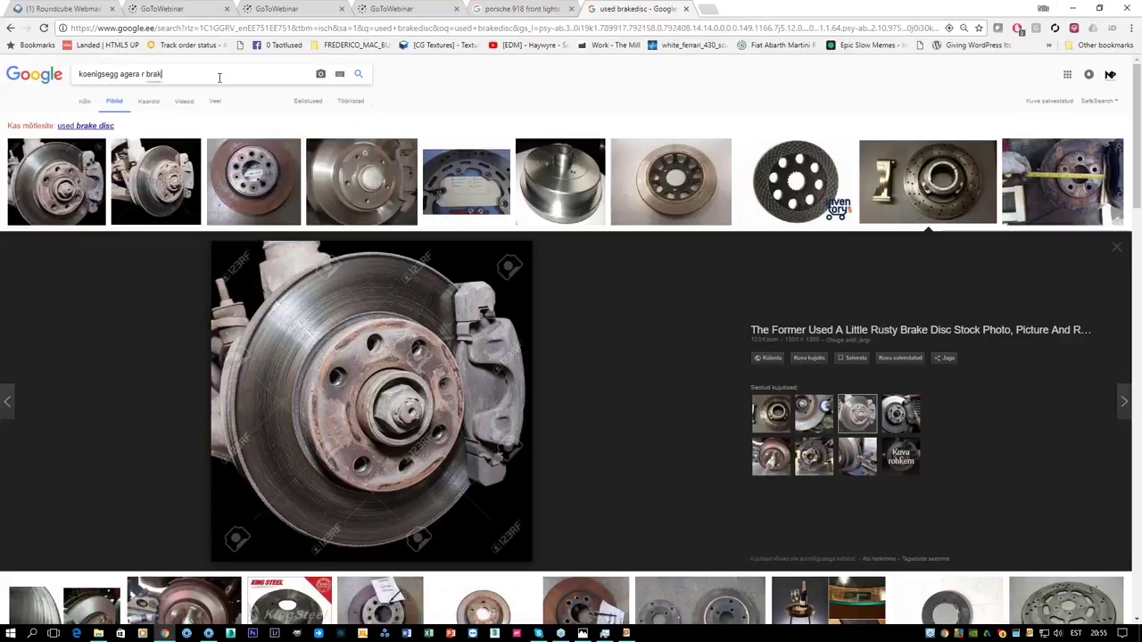
type("sk")
key("Return")
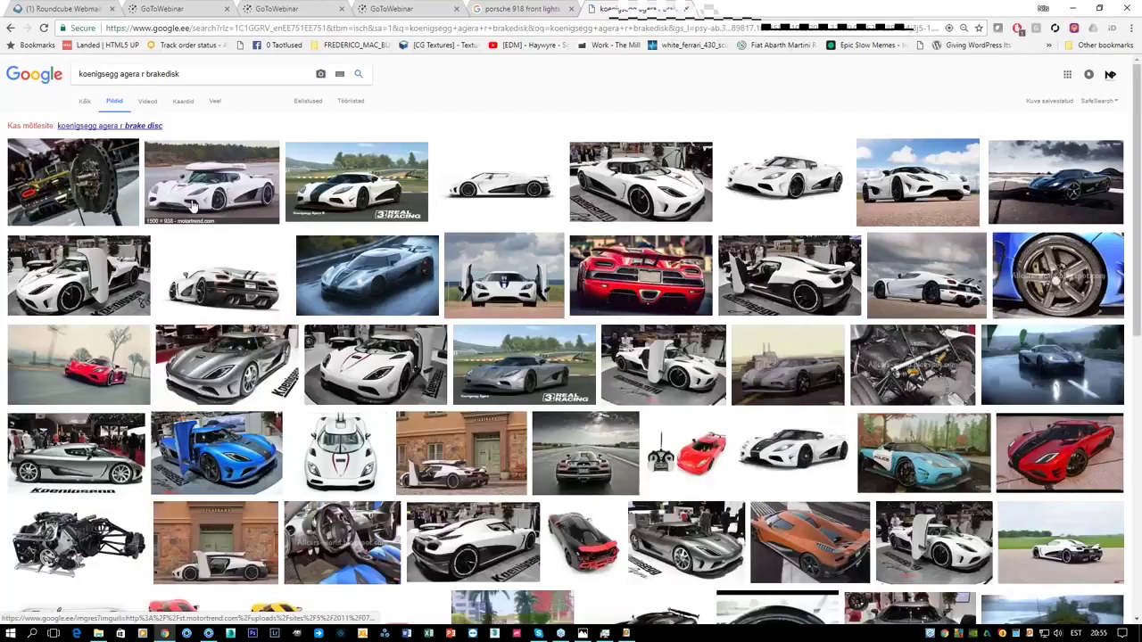
Enlarge the Koenigsegg Agera R brake disc photo and browse the remaining image results for references.
left_click(93, 184)
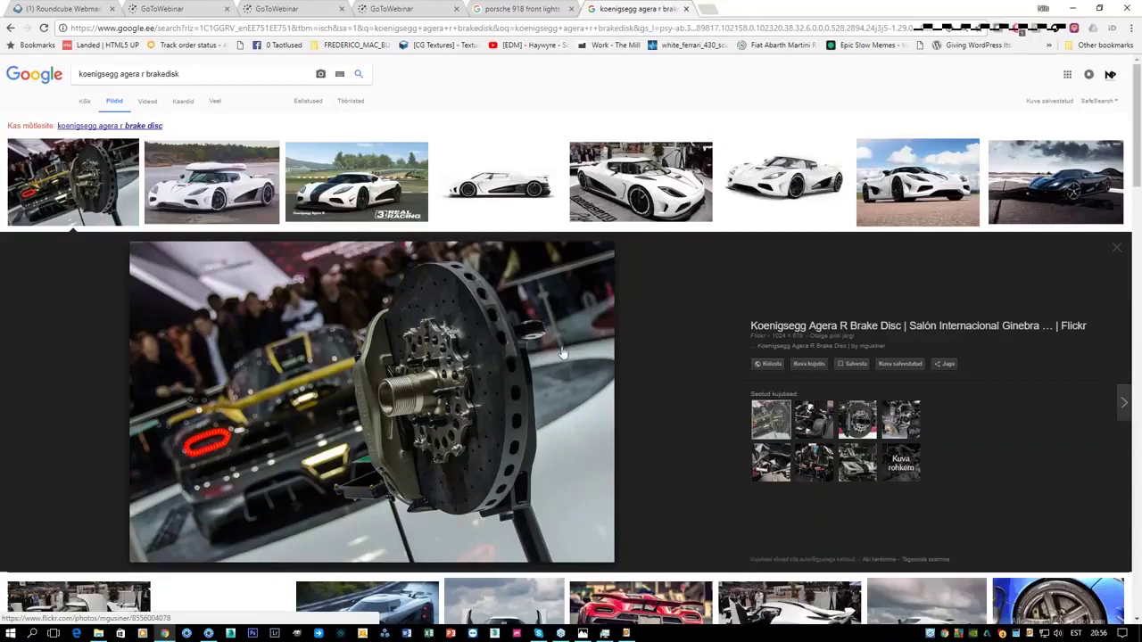
scroll(636, 331, "down", 1)
scroll(636, 331, "down", 4)
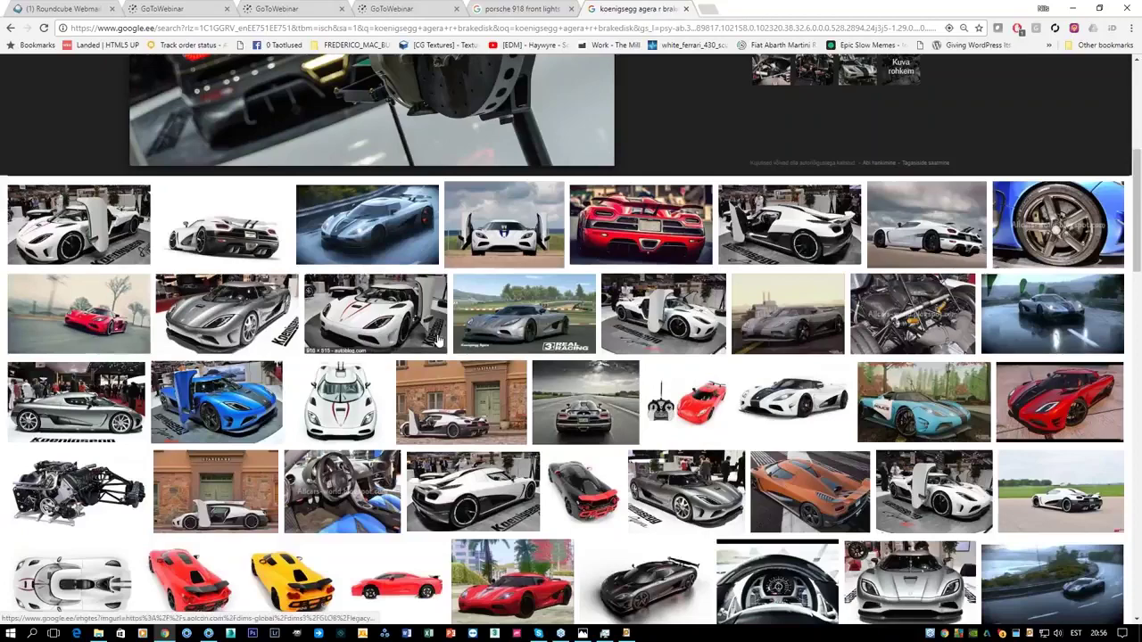
scroll(680, 379, "down", 4)
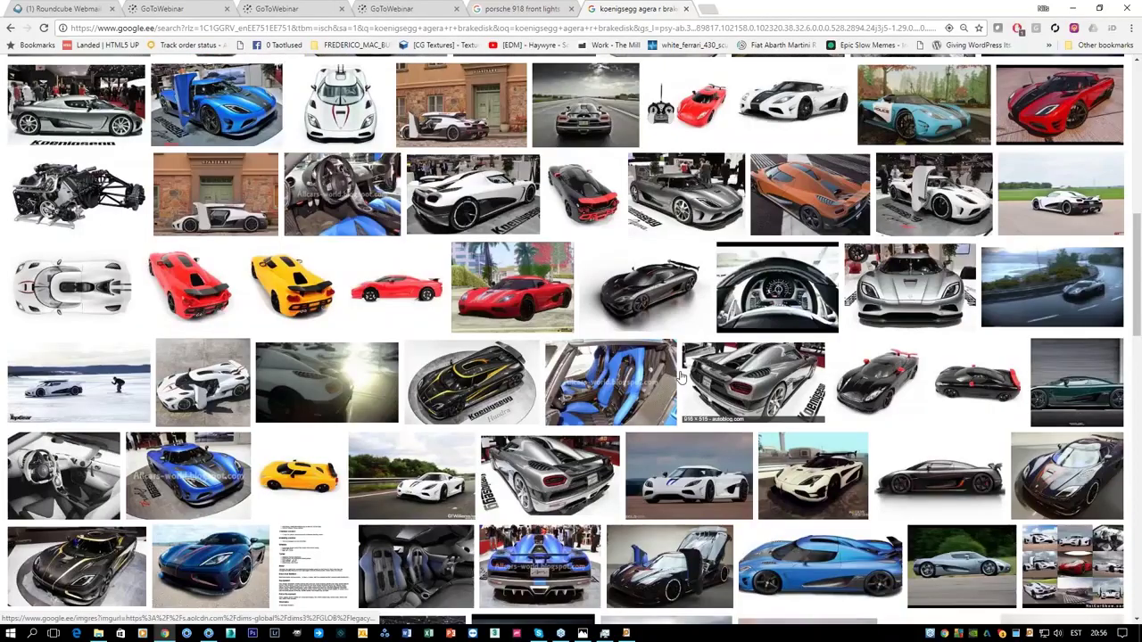
Switch back to KeyShot, view the rotor material's colour texture and inspect the wheel from several angles.
key("alt+Tab")
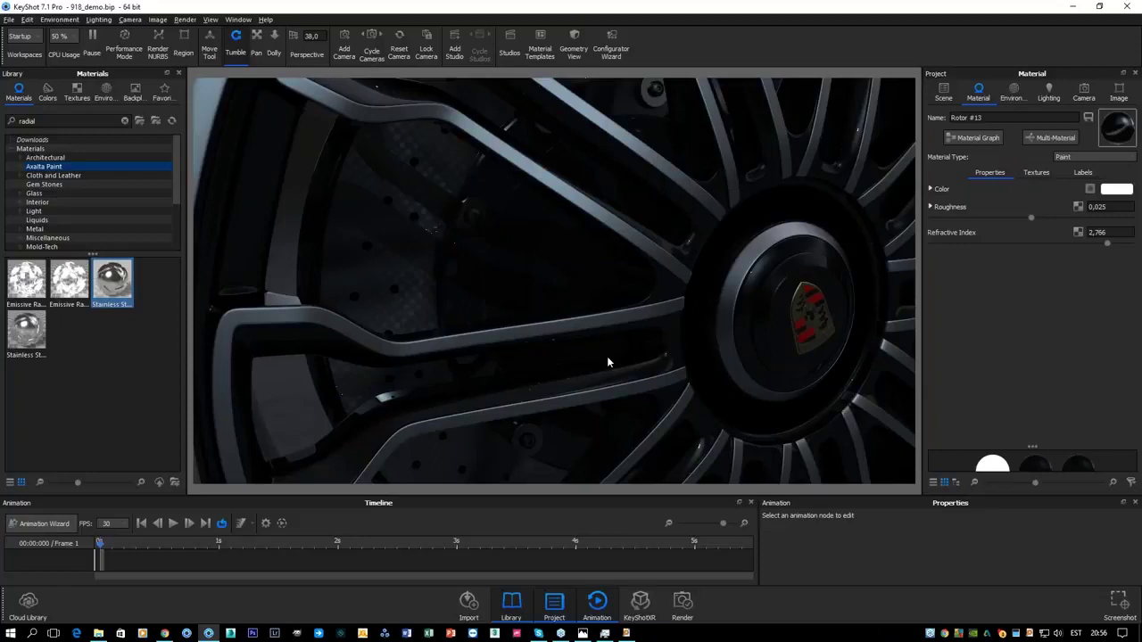
scroll(467, 248, "down", 5)
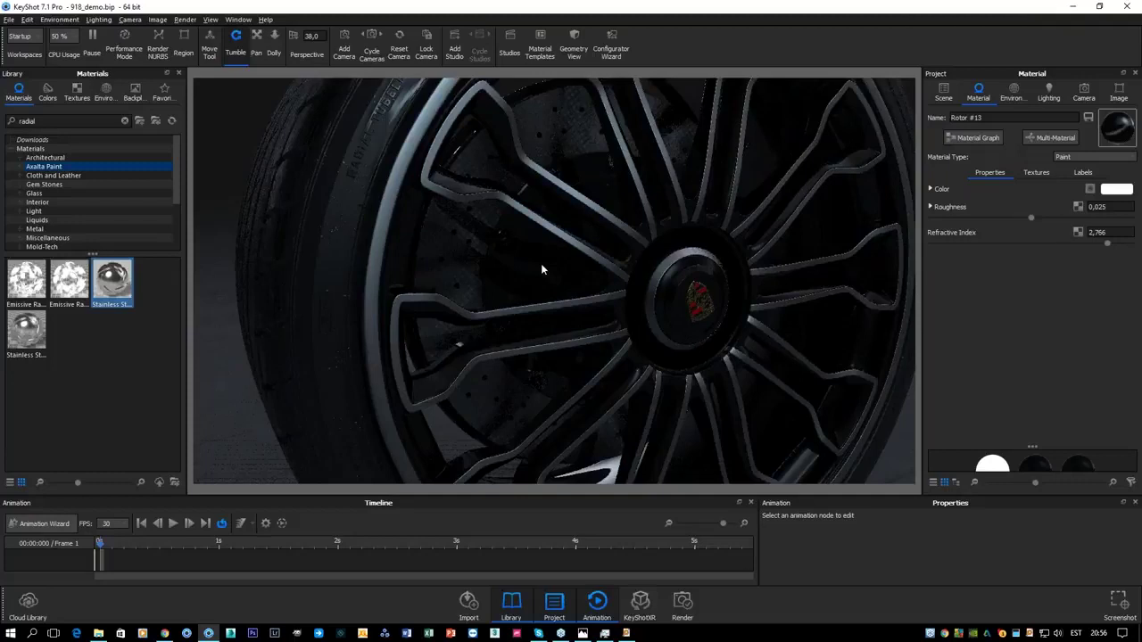
left_click(1036, 173)
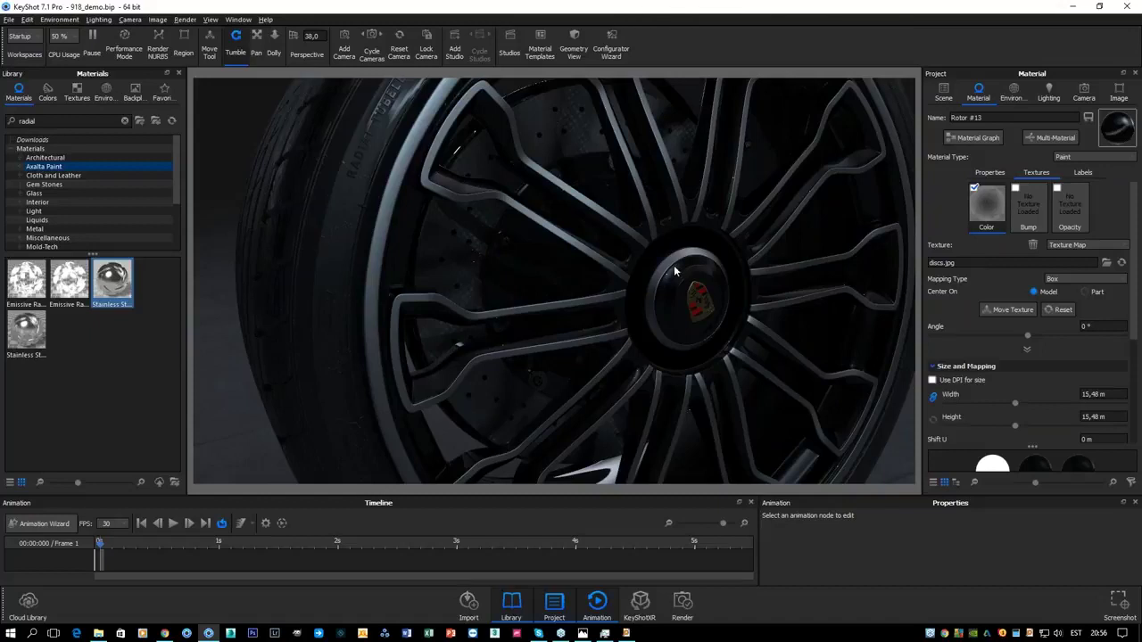
scroll(674, 265, "down", 5)
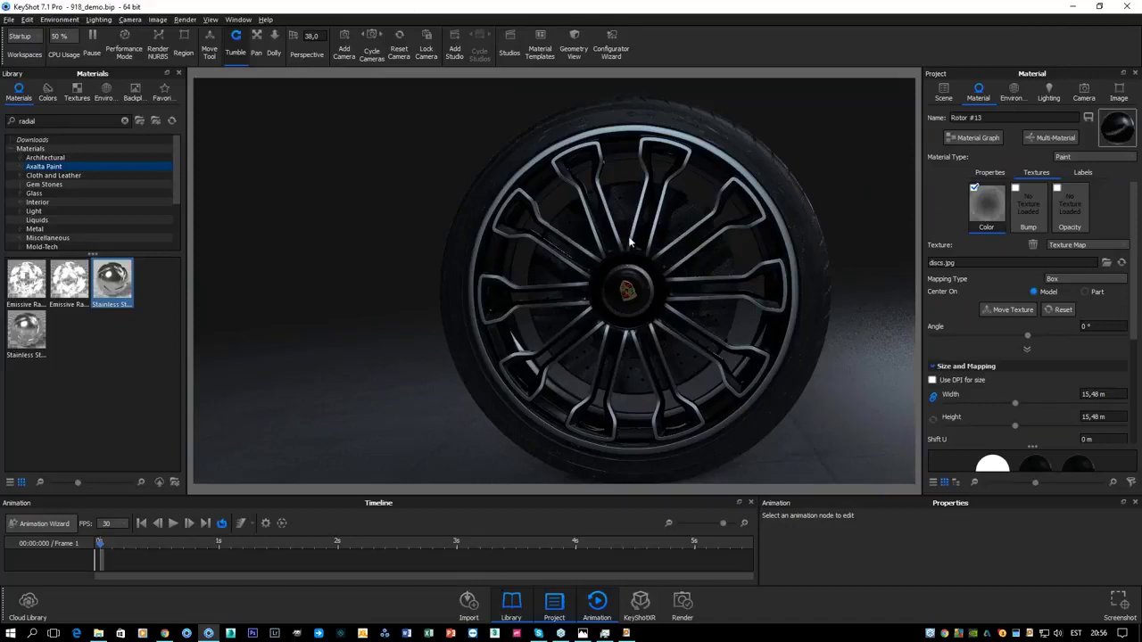
left_click_drag(695, 252, 777, 241)
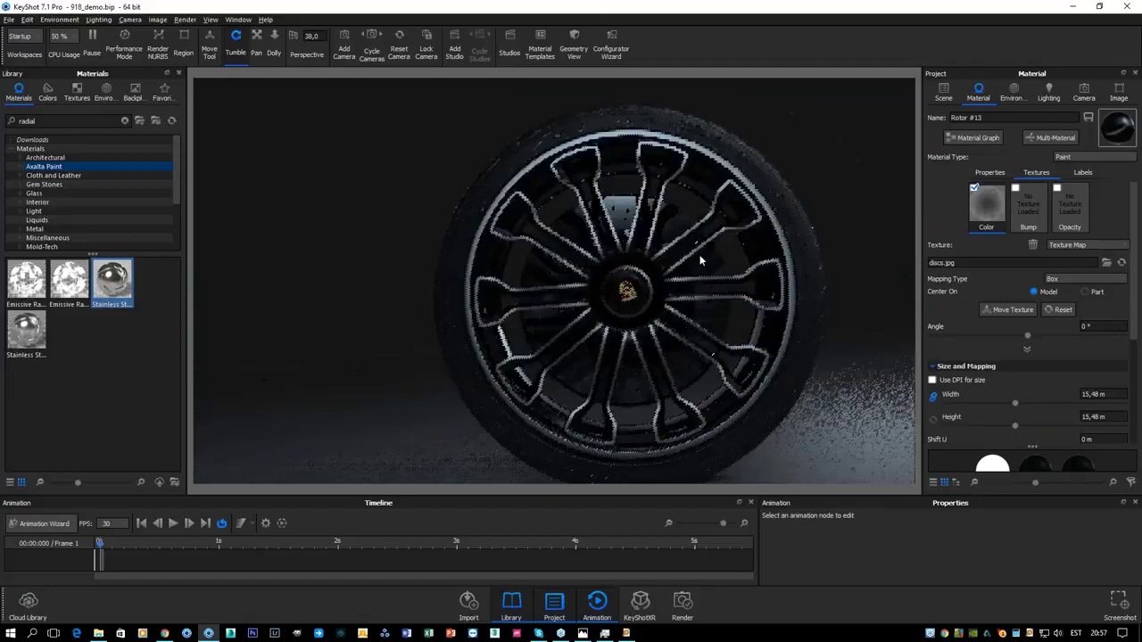
left_click_drag(708, 241, 672, 220)
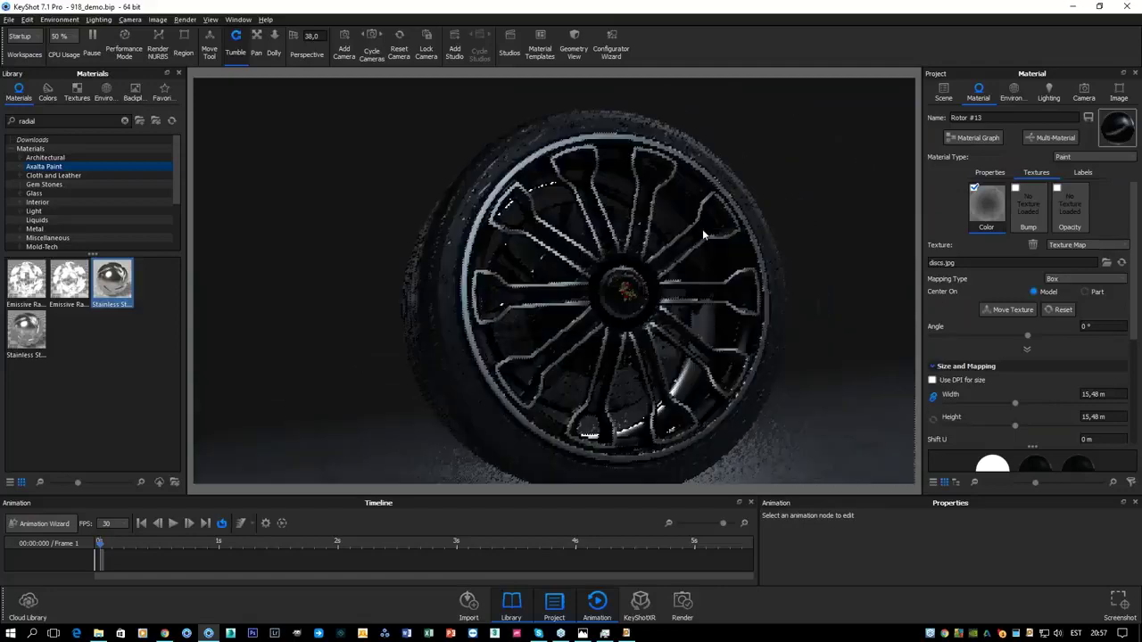
scroll(712, 230, "up", 3)
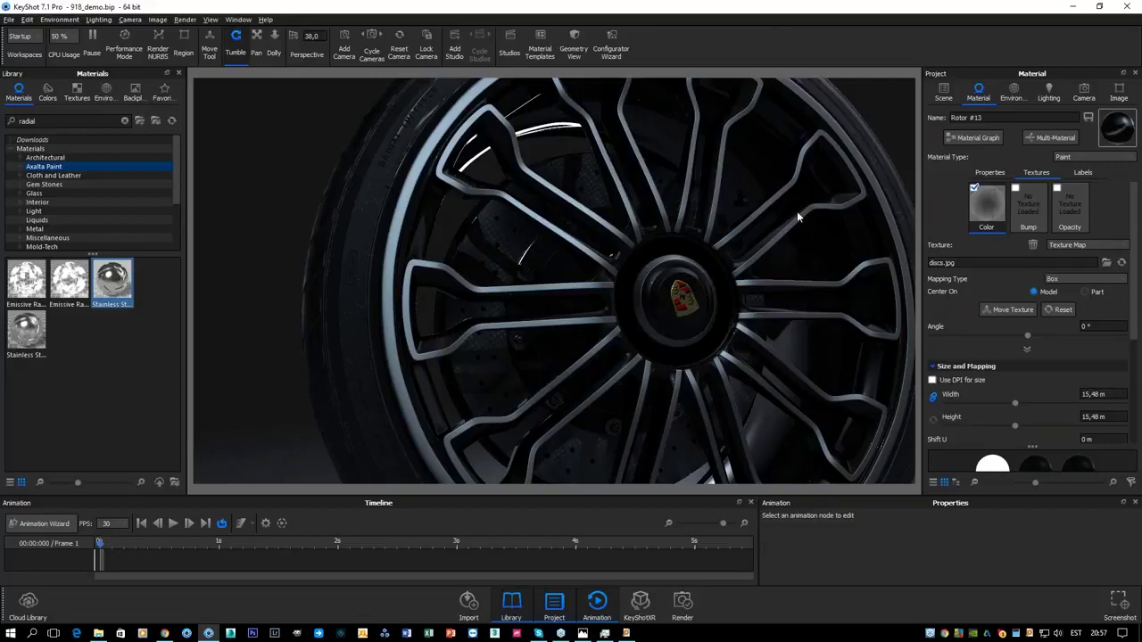
Make the outdoor model set the active one in the scene.
left_click(943, 93)
left_click(963, 239)
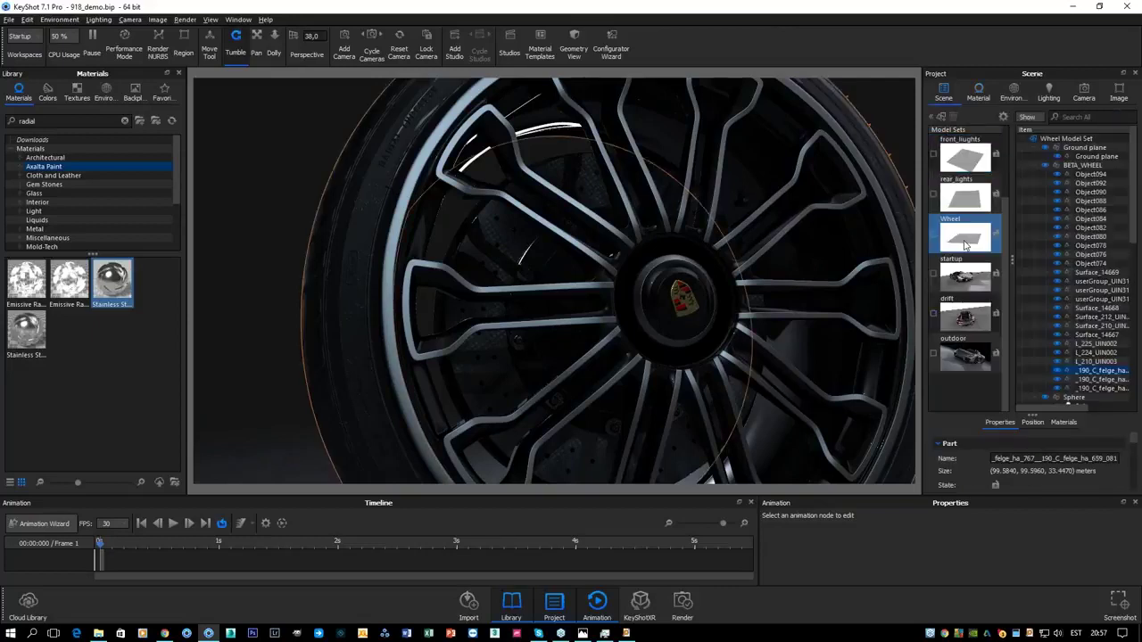
left_click(971, 355)
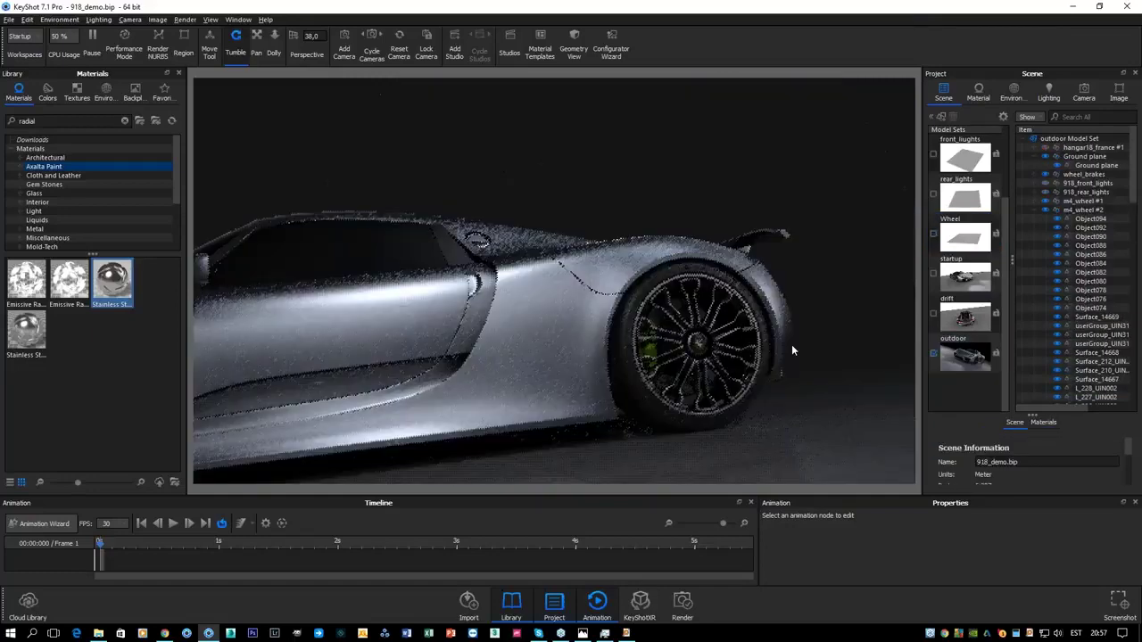
Show the 918_front_lights and 918_rear_lights models in the outdoor model set.
left_click_drag(521, 314, 628, 271)
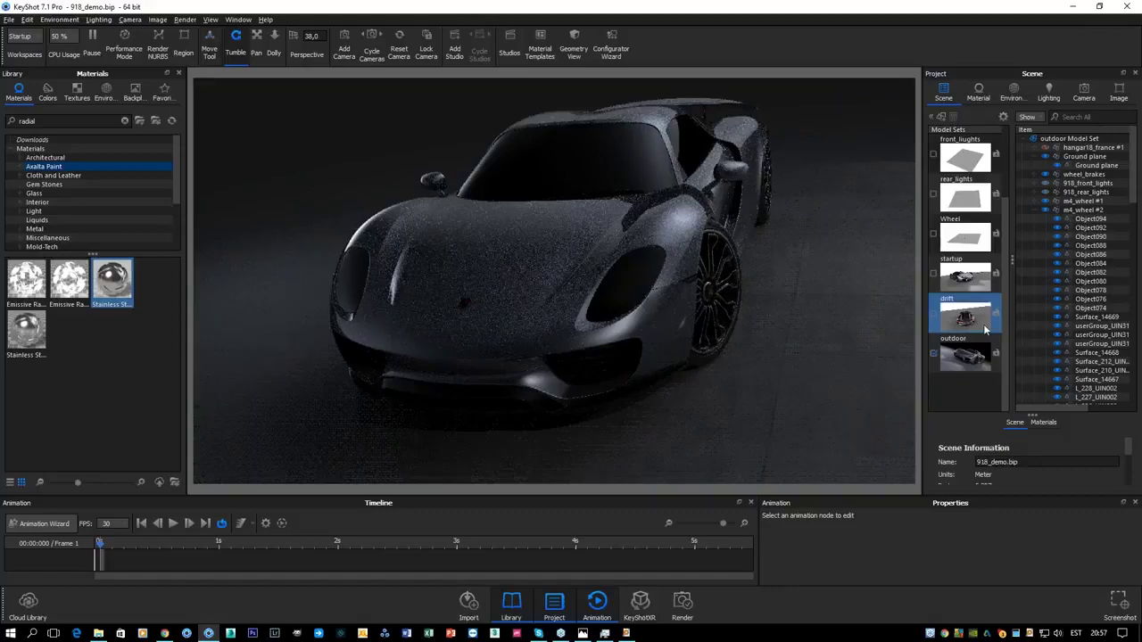
left_click(1049, 185)
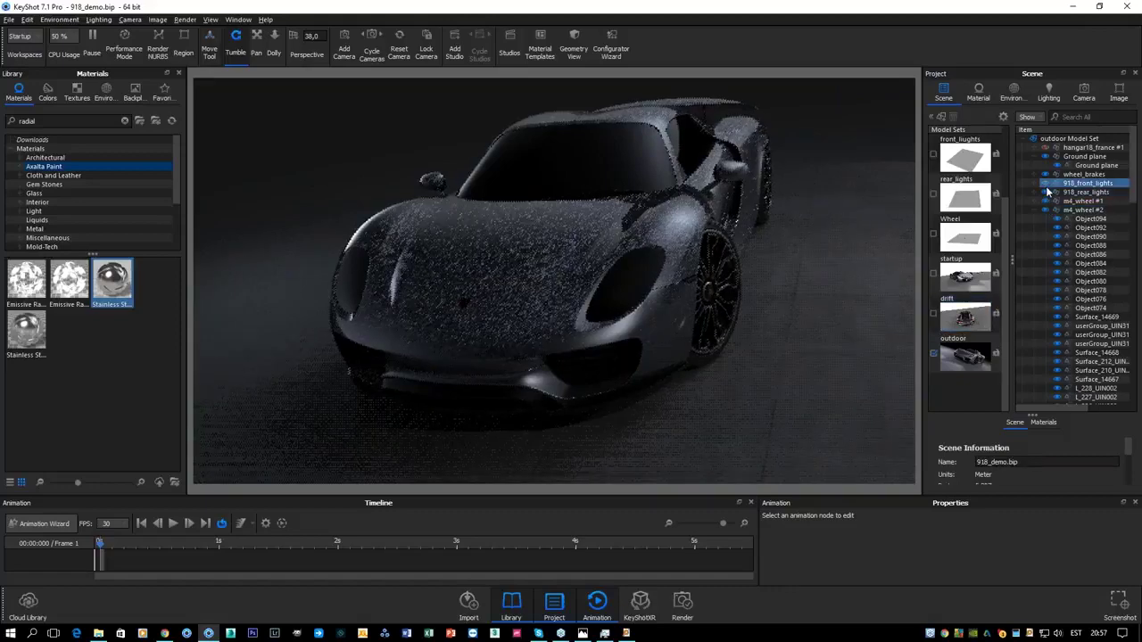
left_click(1030, 191)
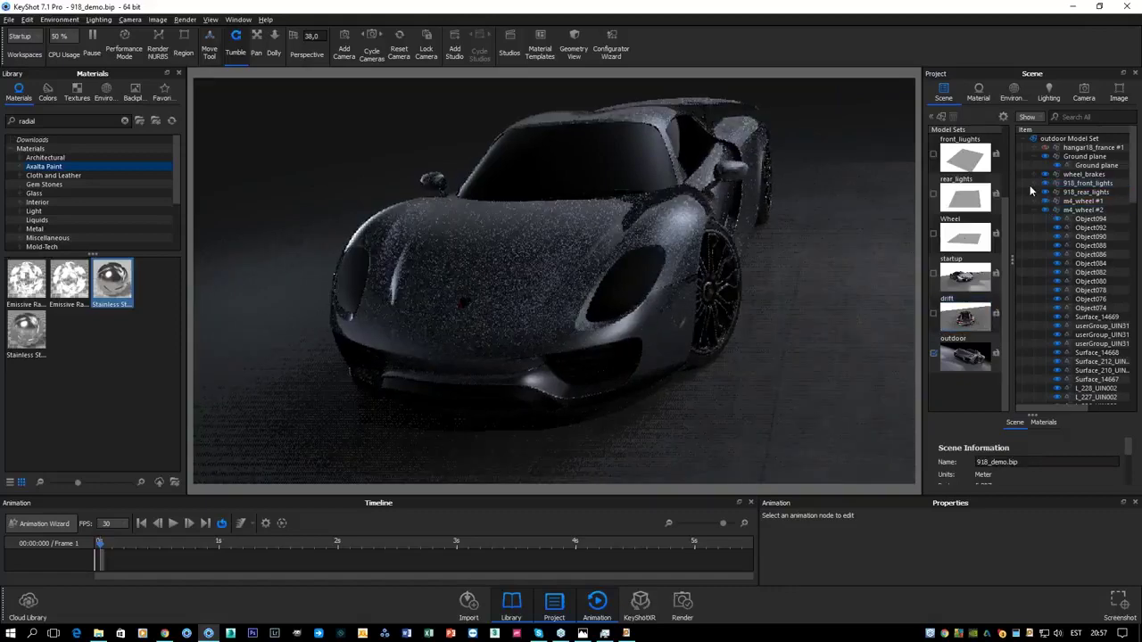
Set the general lighting's ray bounces to 8.
left_click(1048, 92)
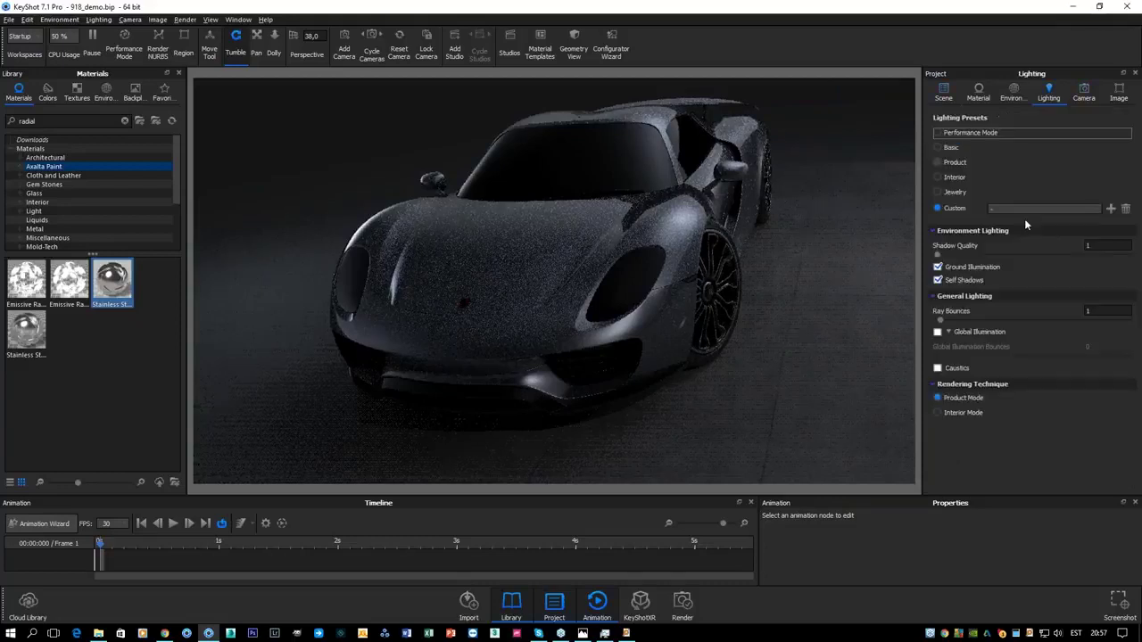
left_click_drag(945, 323, 961, 325)
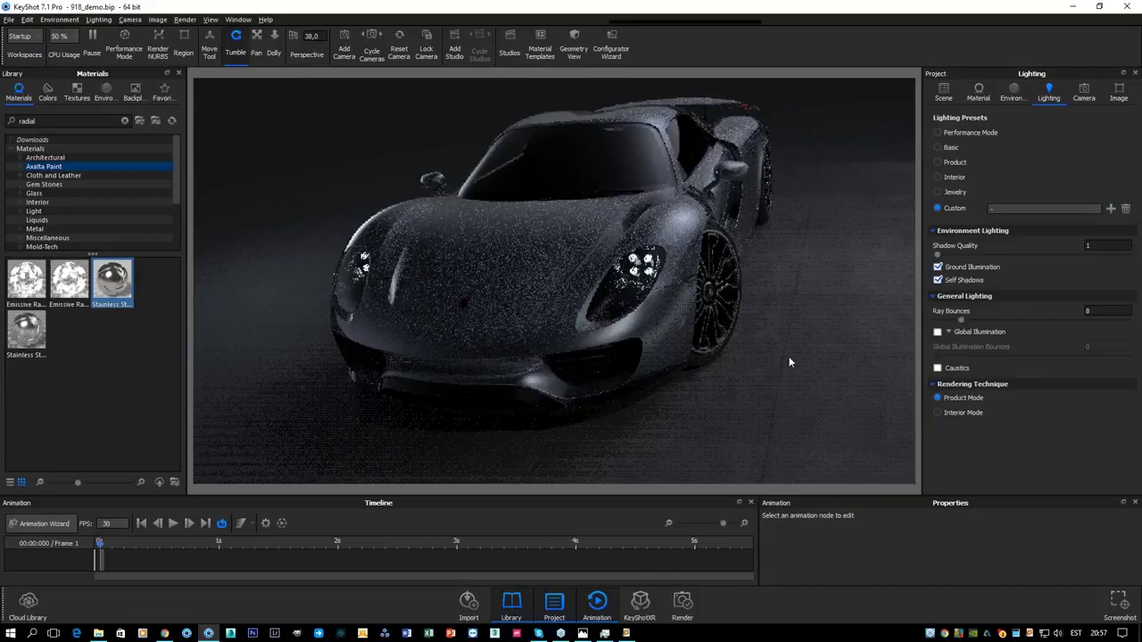
Examine the whole car from a distance and close up, and review the environment settings.
left_click_drag(789, 356, 566, 216)
scroll(637, 245, "down", 5)
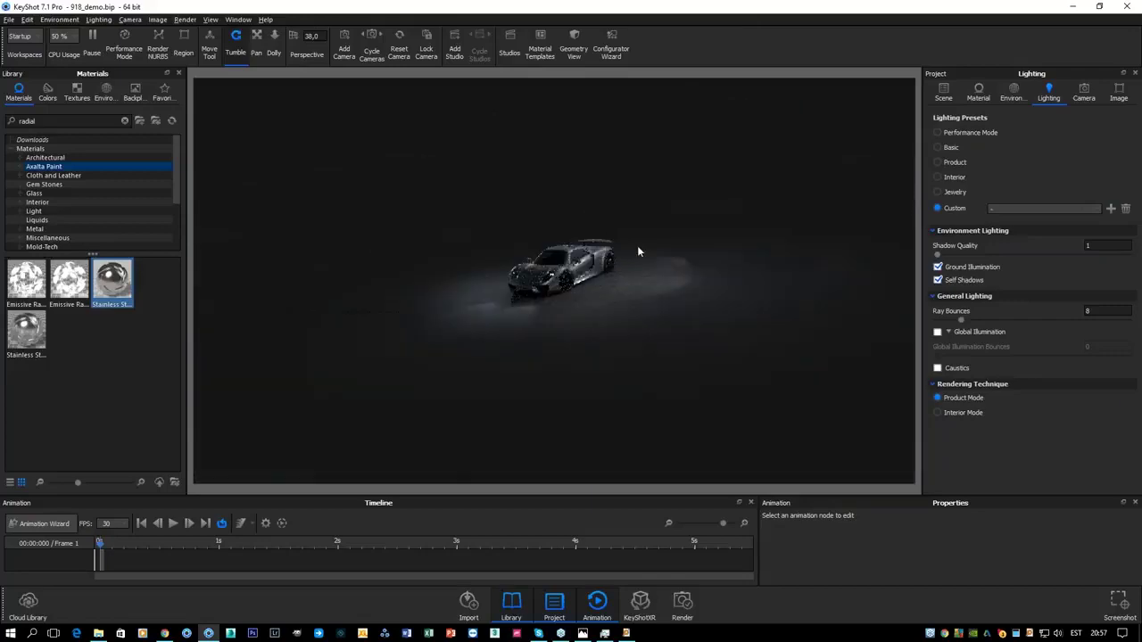
left_click(978, 92)
left_click(1013, 92)
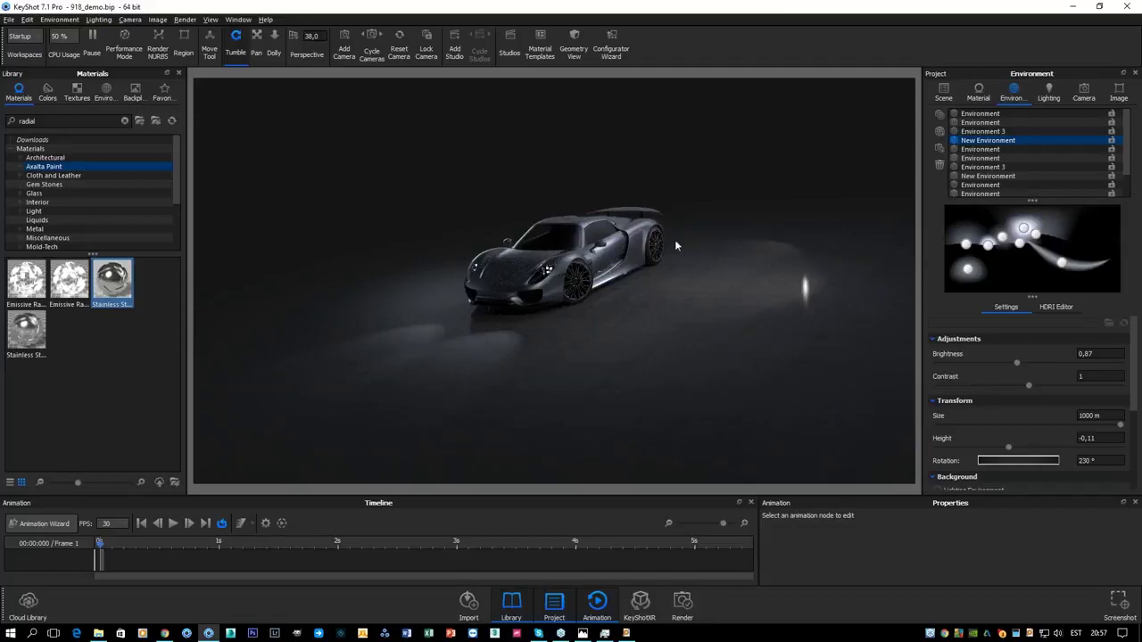
left_click_drag(675, 241, 618, 265)
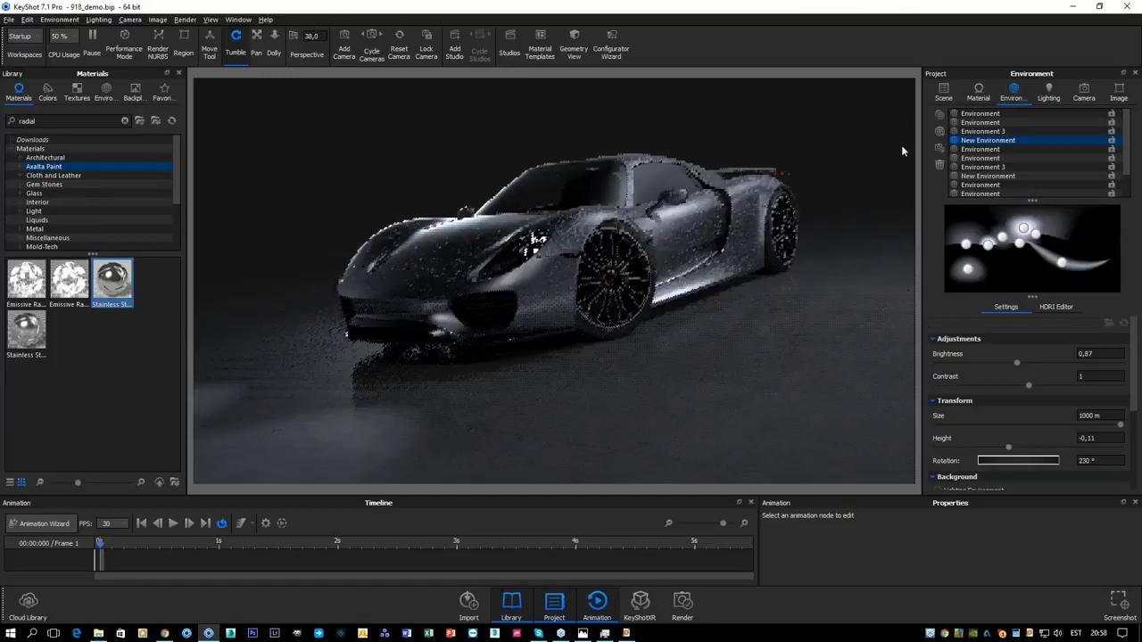
Hide the Sphere group containing the four sphere lights in the outdoor scene.
left_click(943, 99)
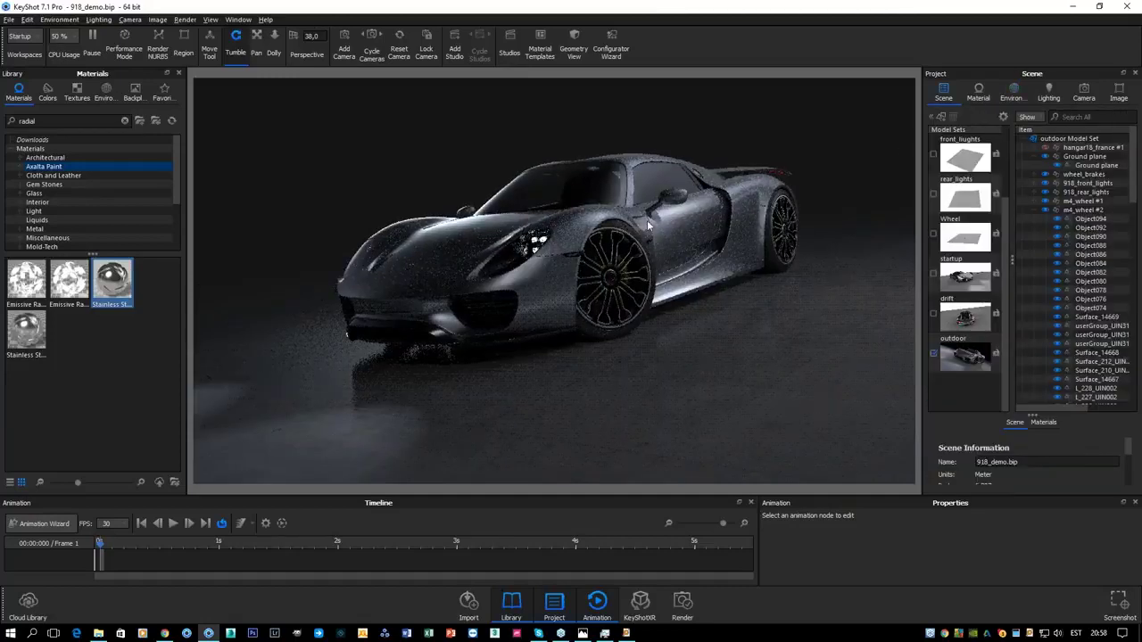
scroll(1062, 264, "down", 10)
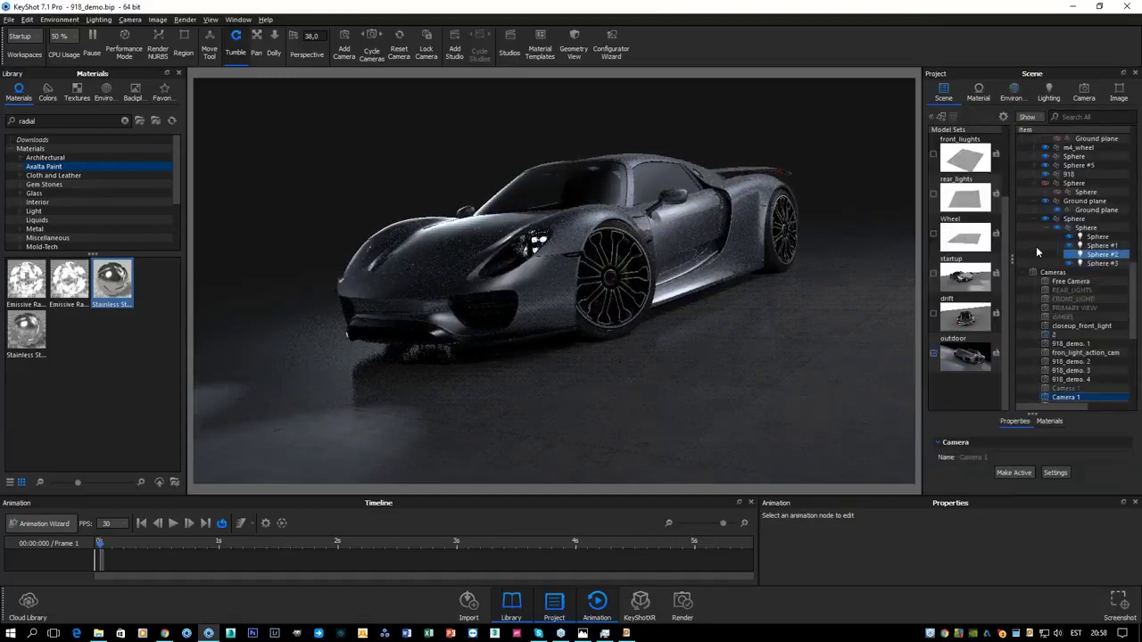
left_click(1045, 219)
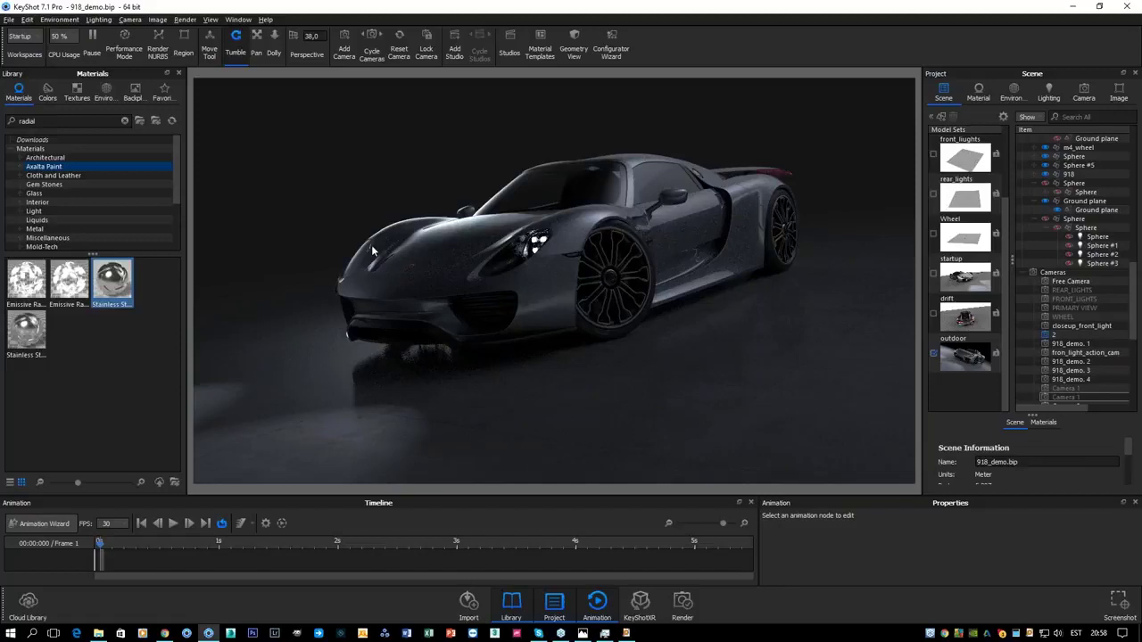
Open the car body's carpaint #6 material for editing and review its metal flake size, visibility and samples settings.
right_click(571, 221)
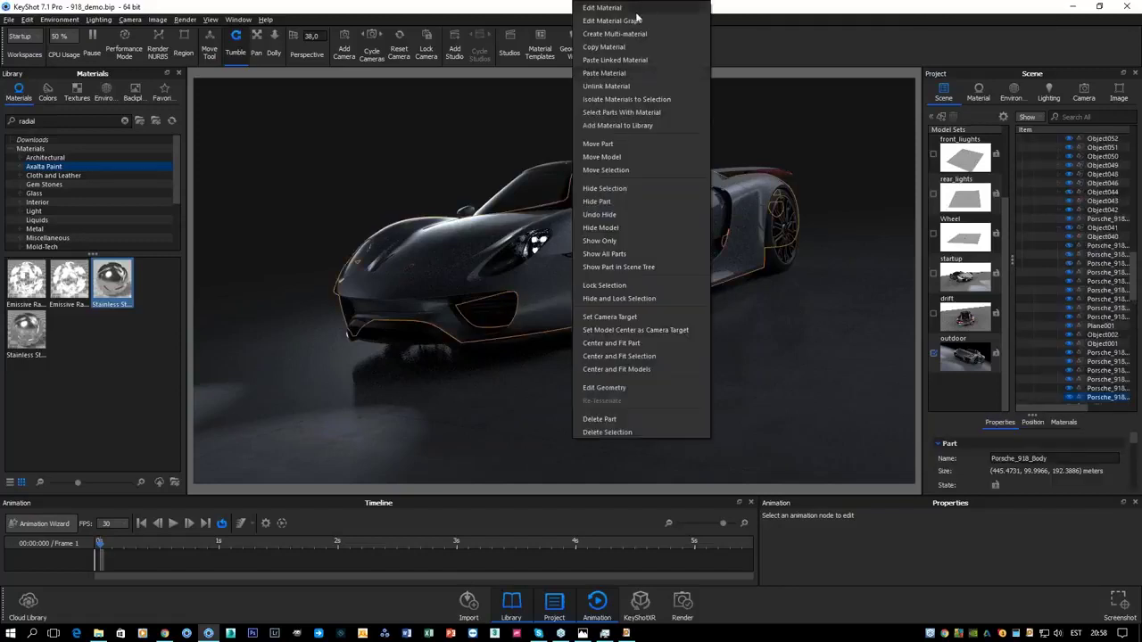
left_click(620, 11)
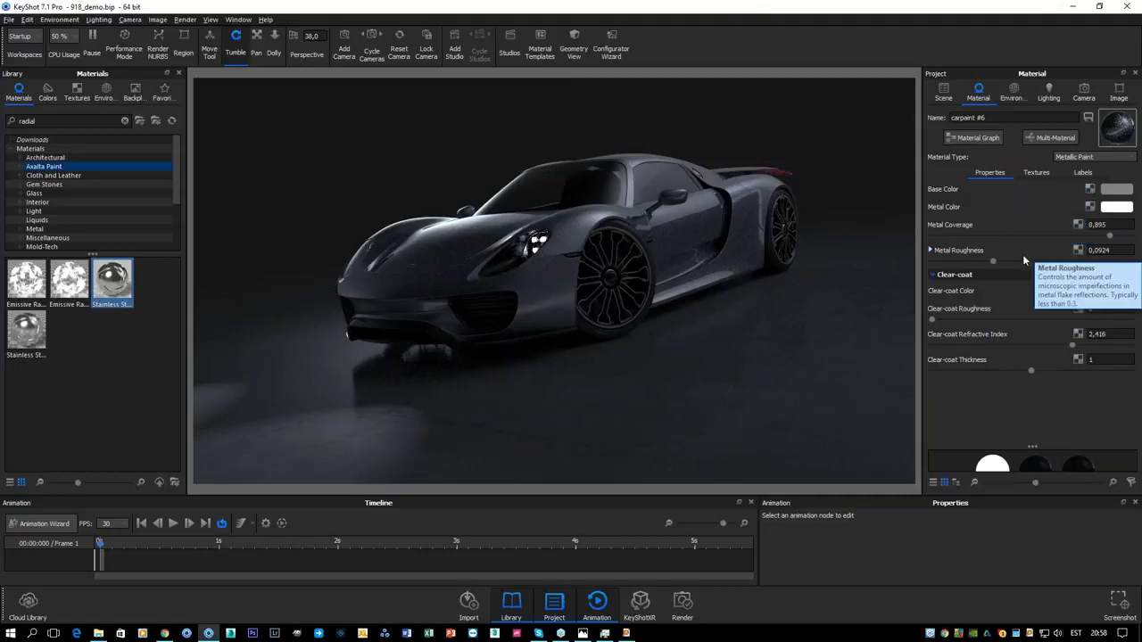
left_click(956, 252)
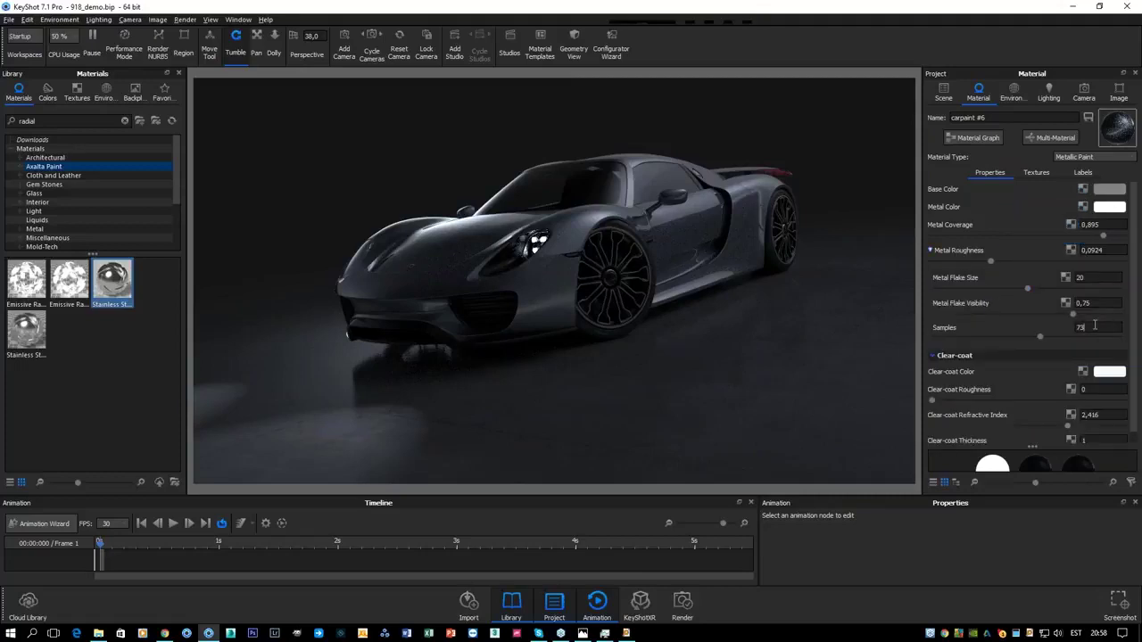
double_click(1079, 328)
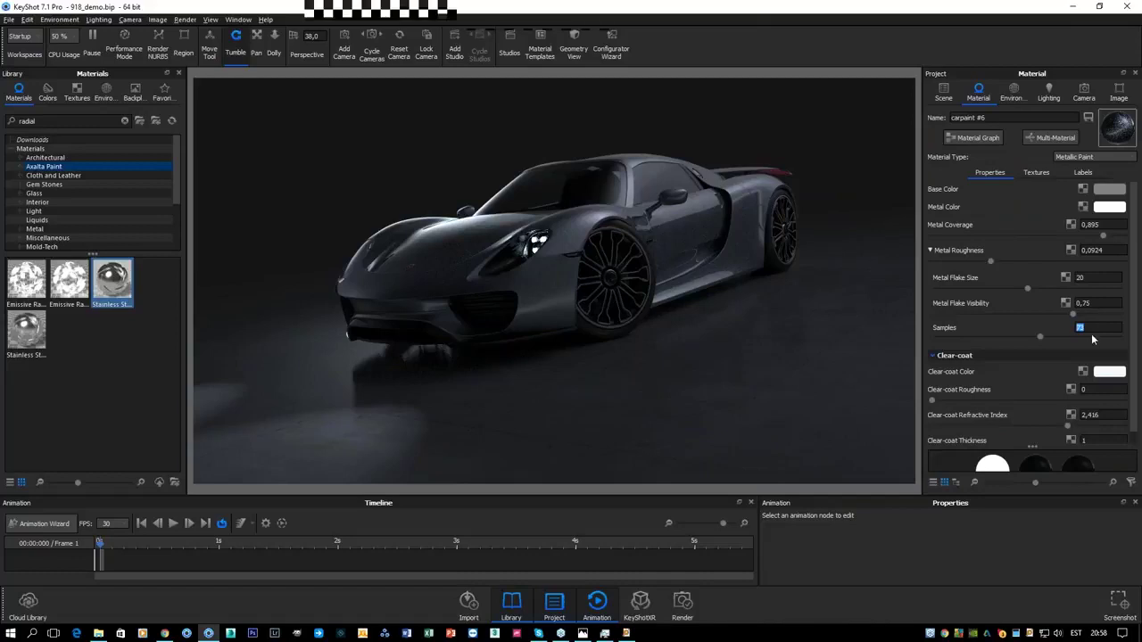
Try several blue tints for the clear-coat color of carpaint #6 and set it to near-white RGB 247, 251, 255.
left_click(1109, 371)
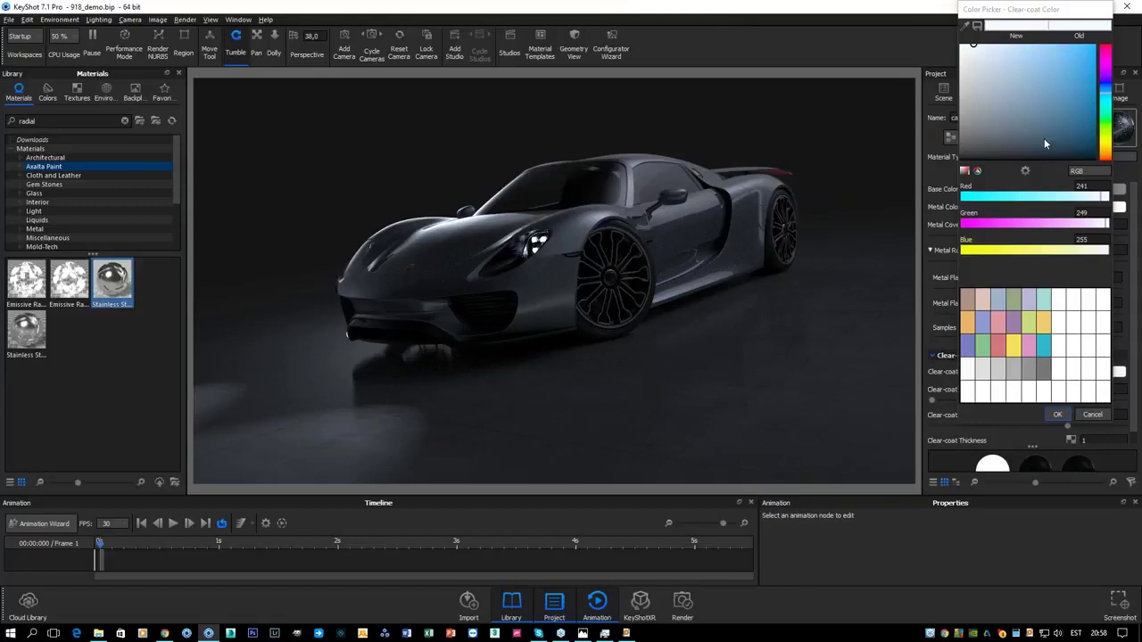
left_click_drag(1004, 57, 1001, 43)
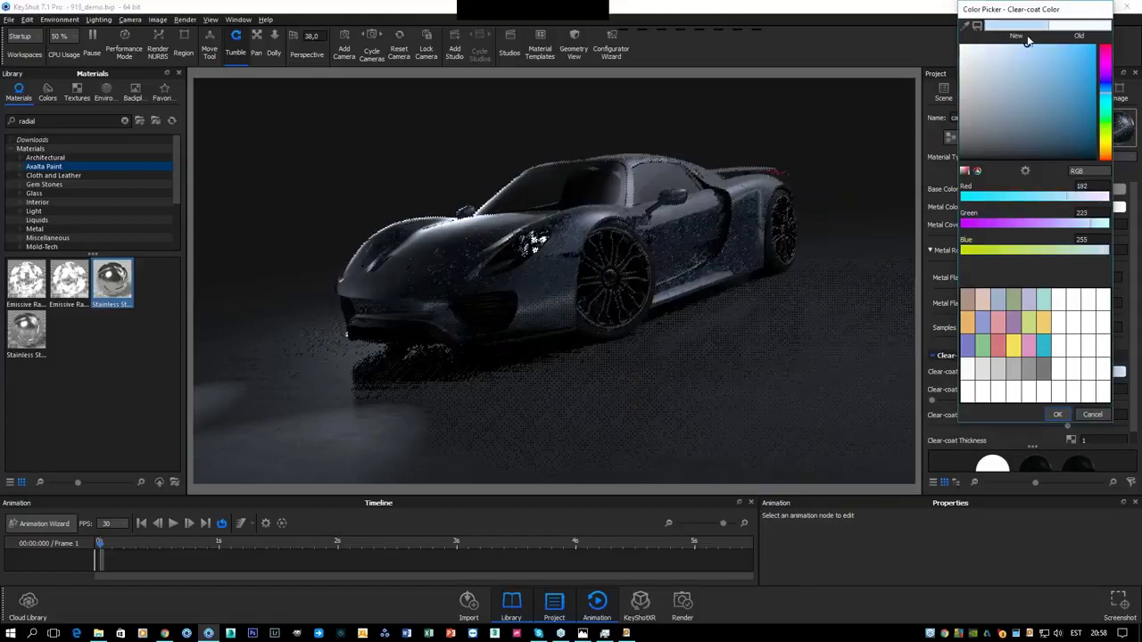
left_click(1060, 47)
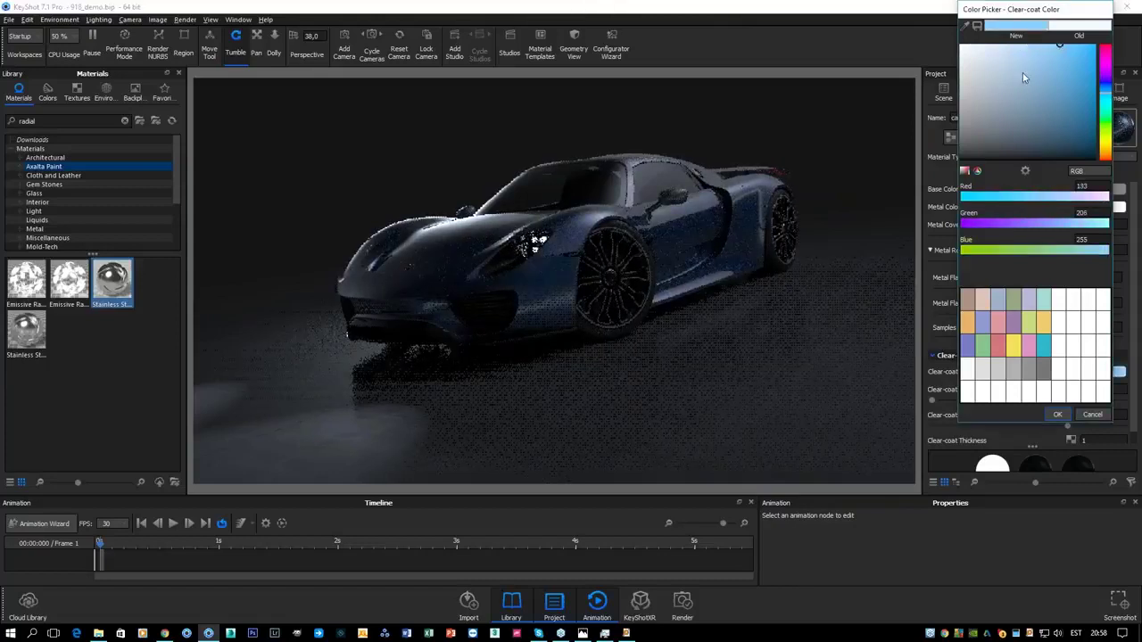
left_click(1012, 43)
left_click(990, 43)
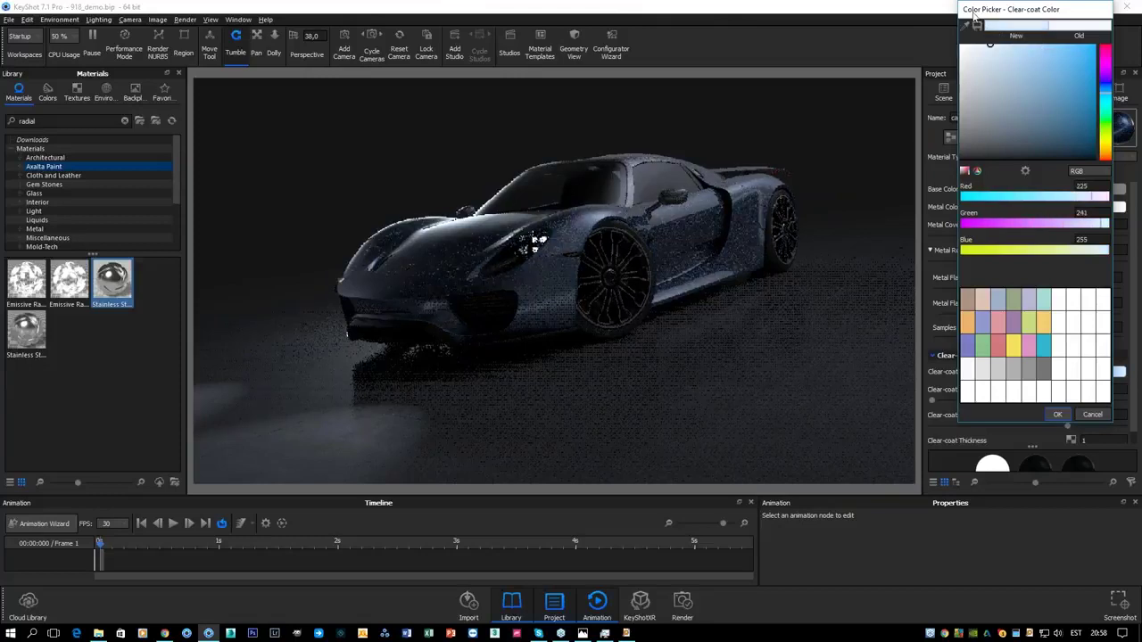
left_click_drag(1017, 10, 719, 45)
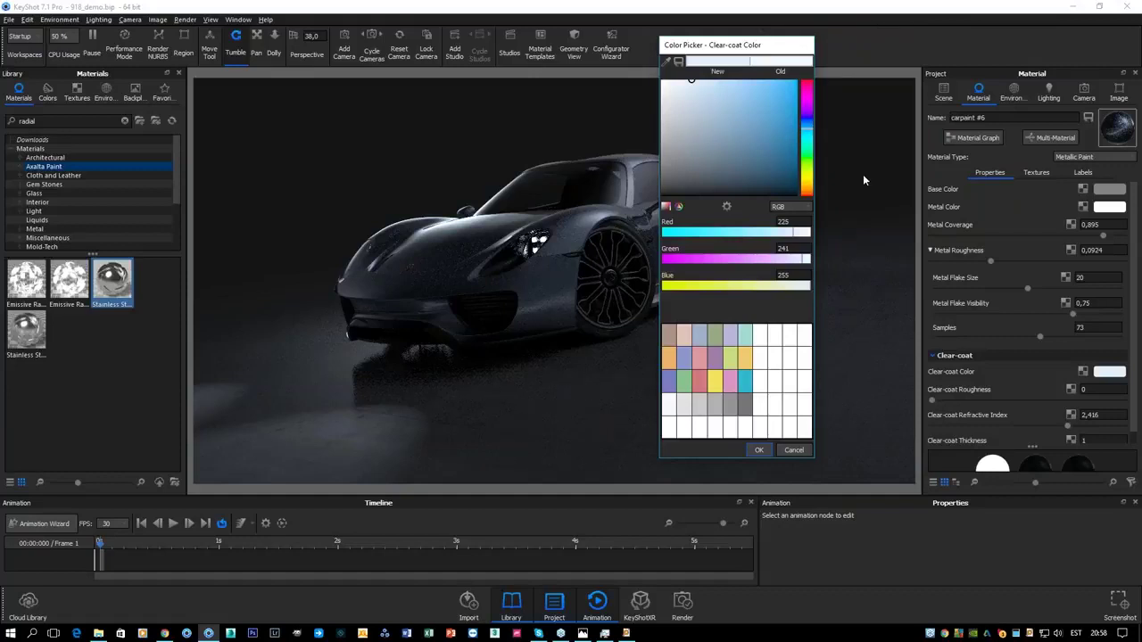
left_click_drag(752, 46, 957, 48)
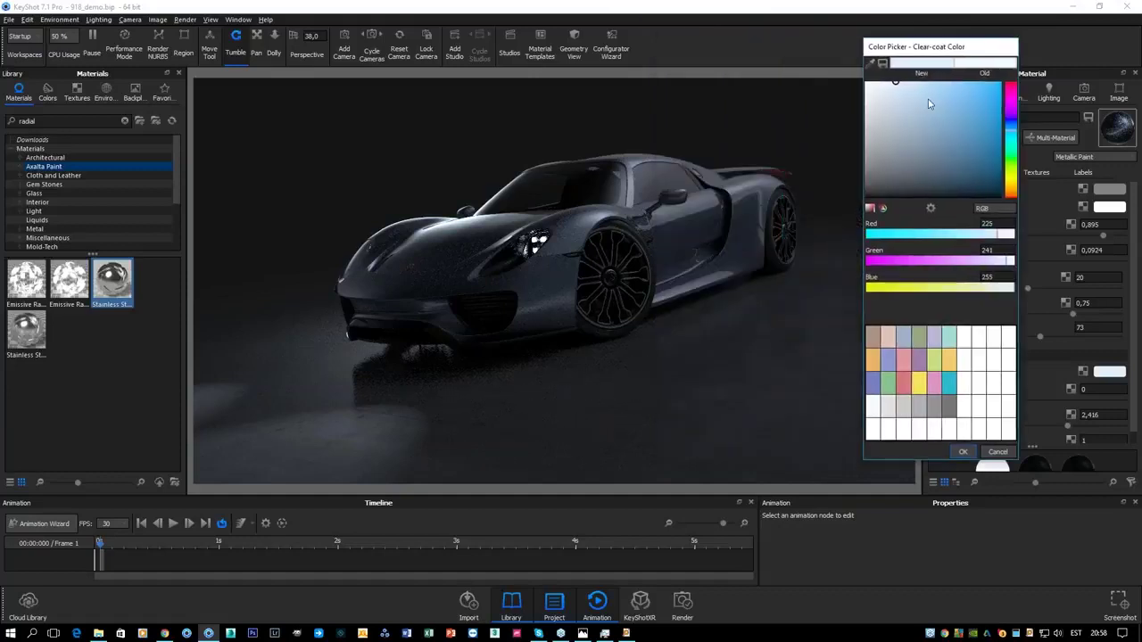
mouse_move(894, 85)
left_mouse_down()
mouse_move(872, 87)
mouse_move(881, 82)
left_mouse_up()
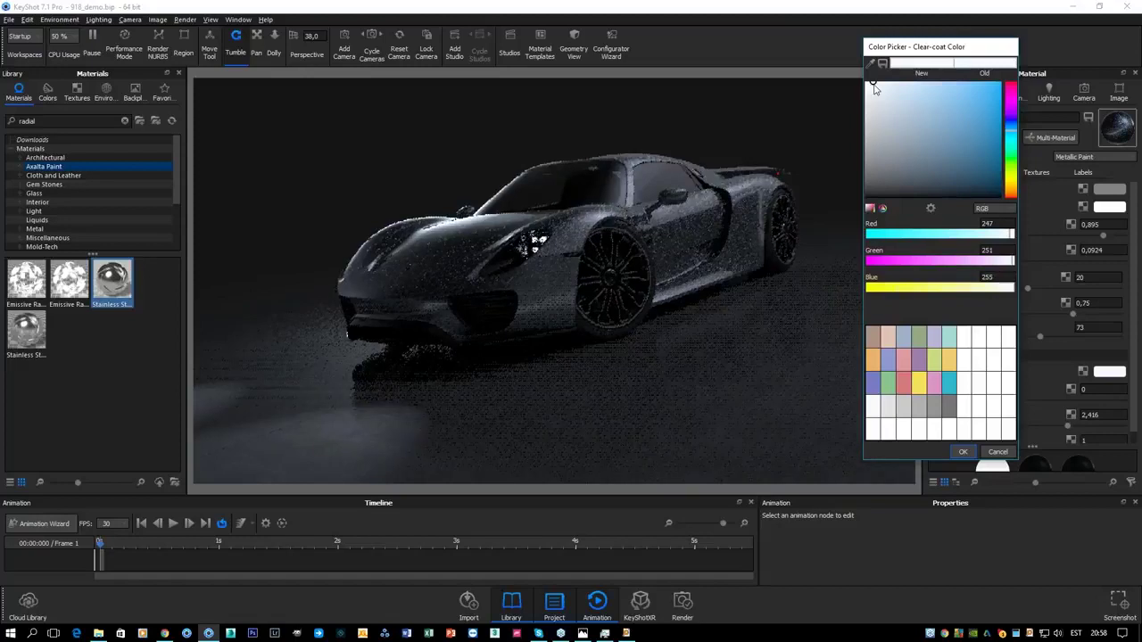
left_click(963, 453)
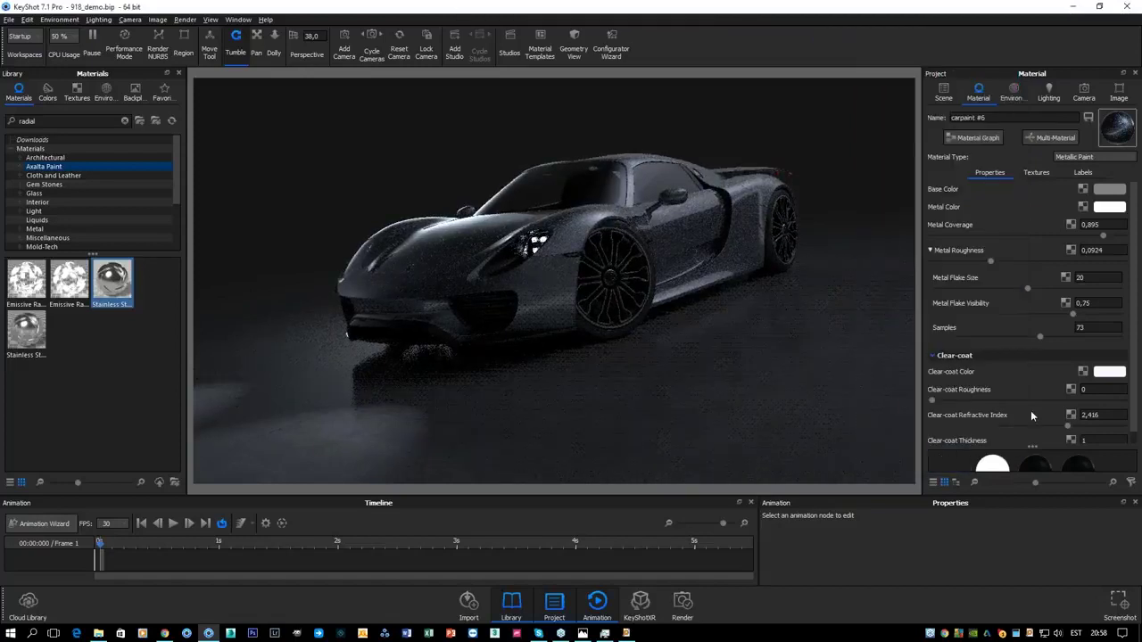
Test the clear-coat roughness and return it to 0, and set the clear-coat refractive index to 1.732.
left_click_drag(947, 399, 973, 405)
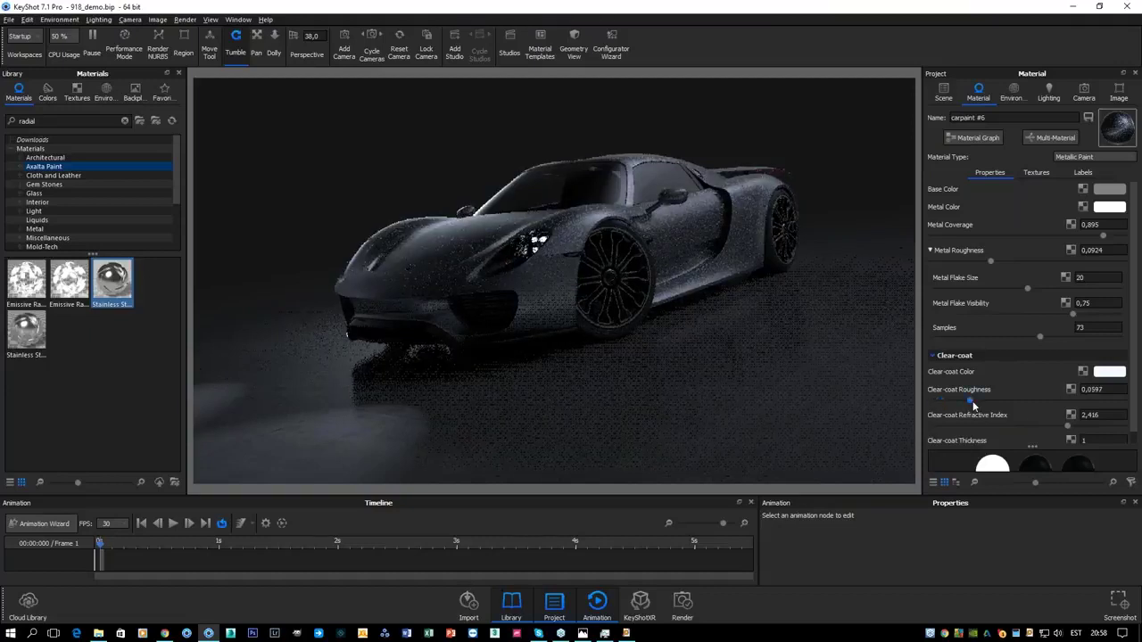
left_click_drag(973, 399, 932, 400)
scroll(1019, 378, "down", 1)
left_click(1061, 414)
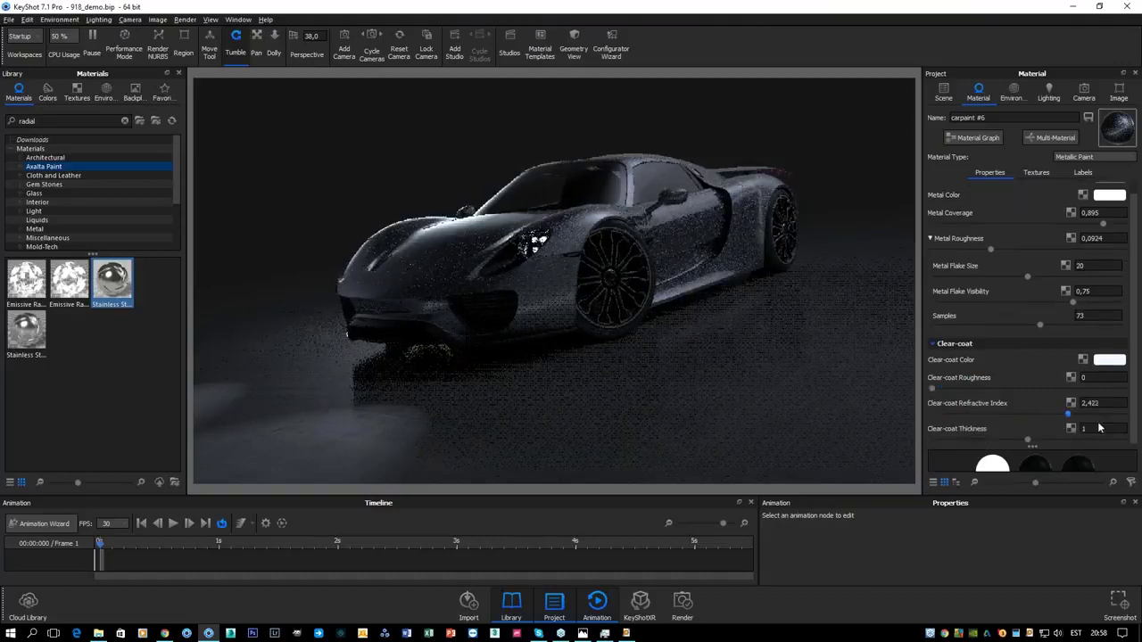
double_click(1090, 403)
type("1,422")
key("Return")
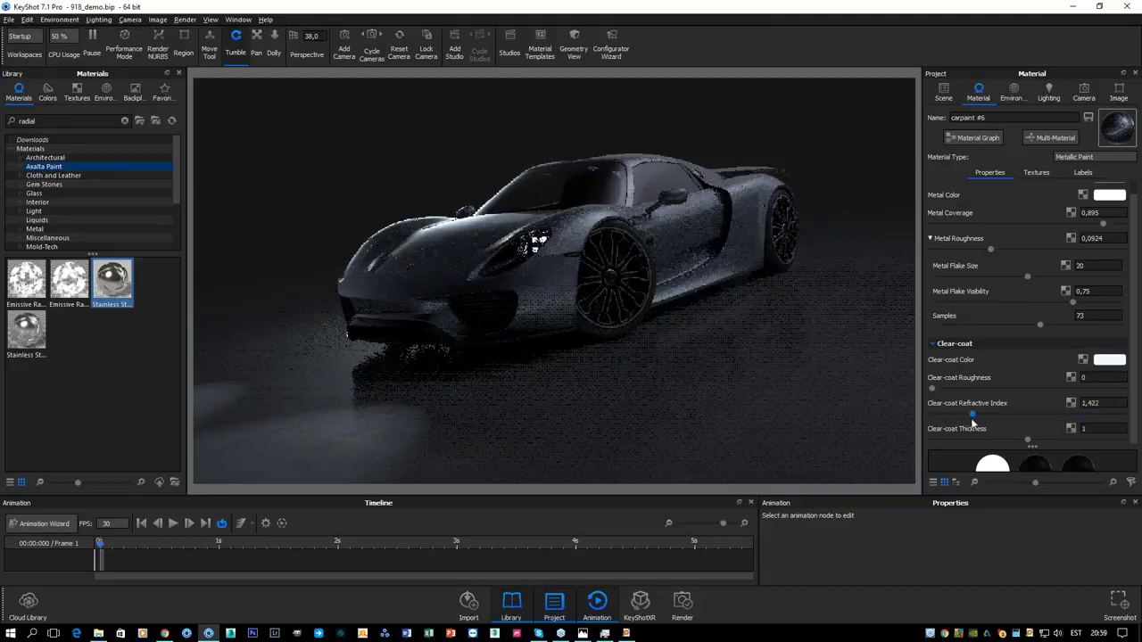
left_click_drag(973, 416, 860, 439)
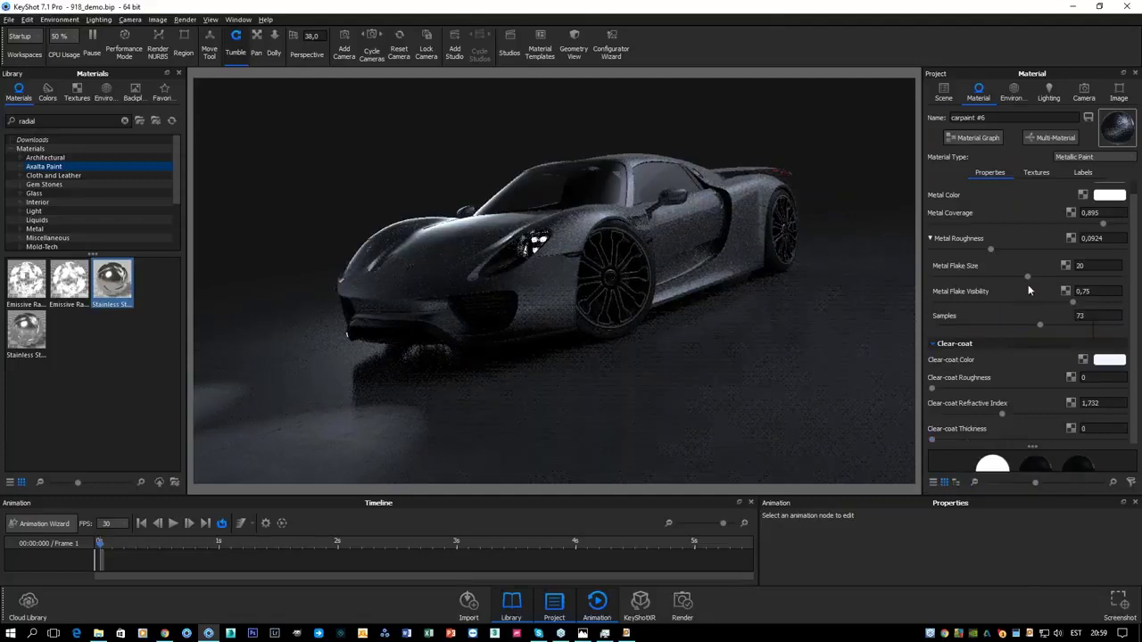
Set the clear-coat thickness of the car paint to 0.938.
scroll(1028, 291, "up", 1)
scroll(1017, 387, "down", 1)
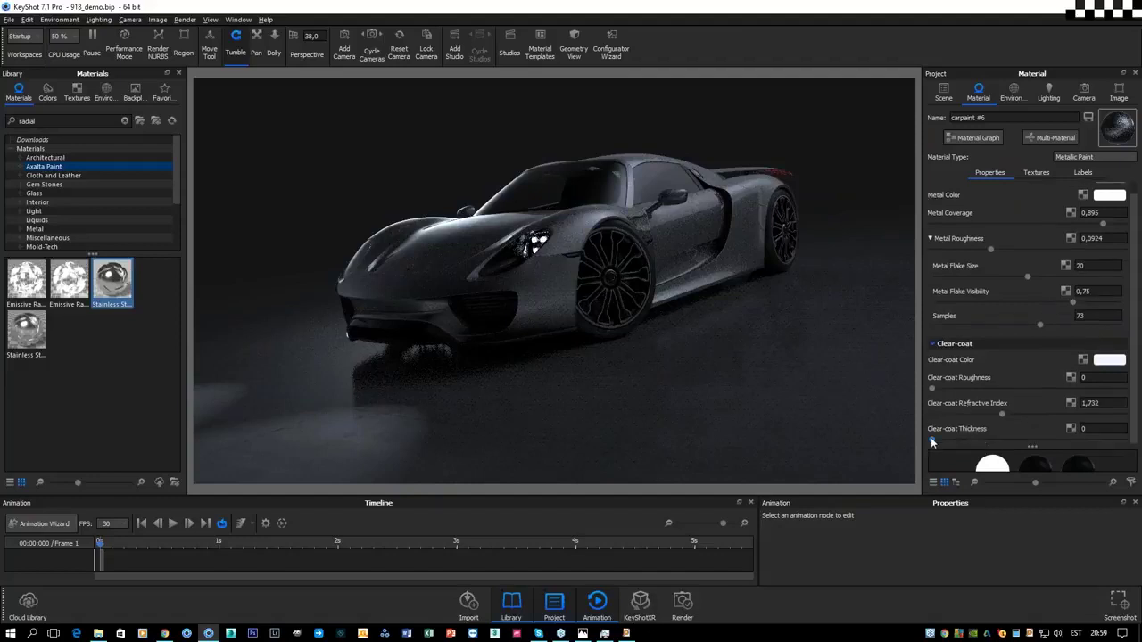
left_click_drag(933, 442, 1020, 437)
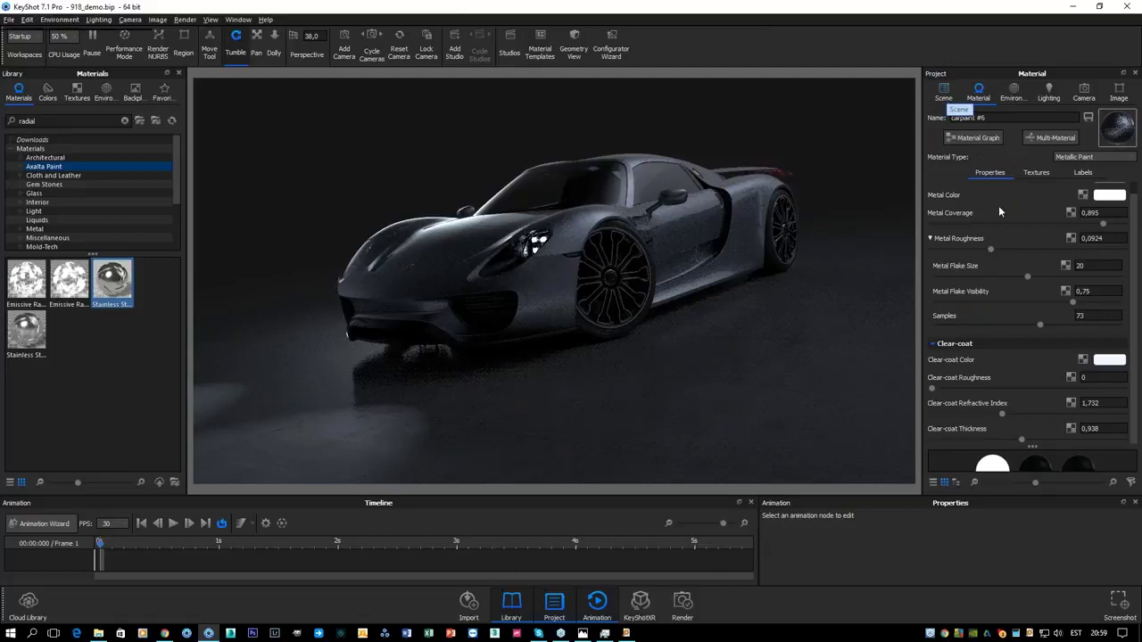
scroll(1022, 239, "up", 1)
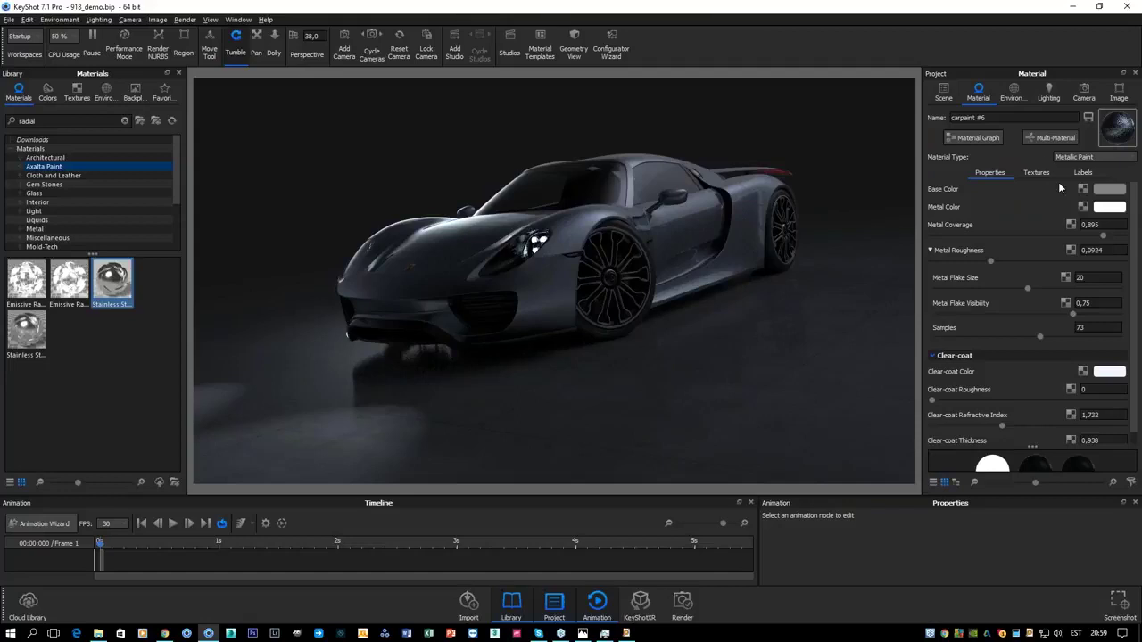
Show the Sphere group containing the four sphere lights in the outdoor scene again.
left_click(943, 92)
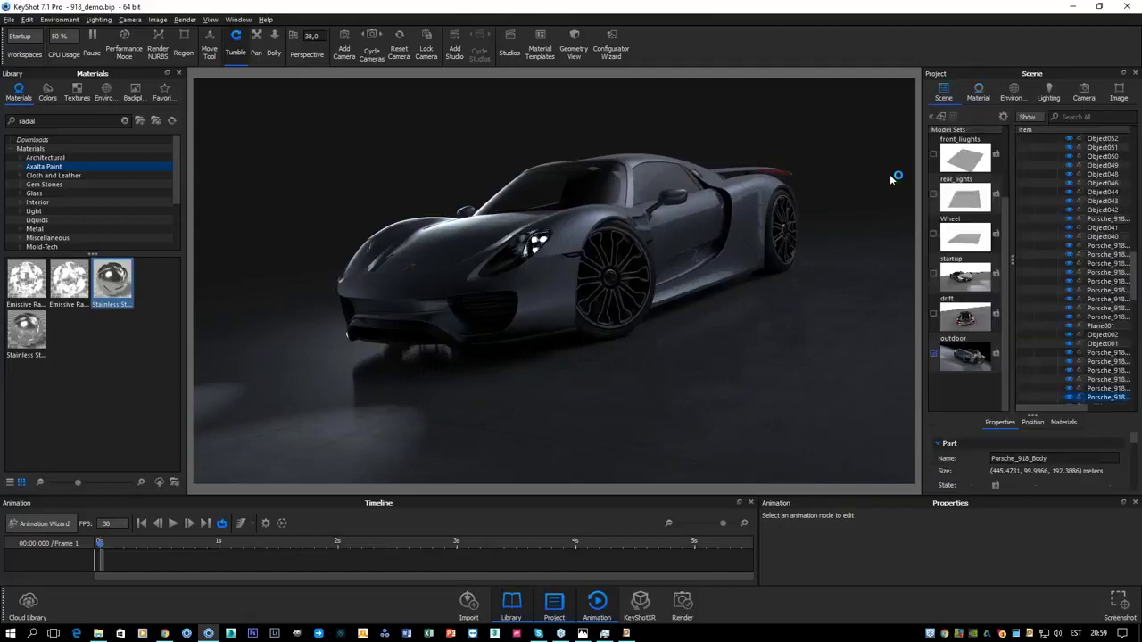
left_click(808, 145)
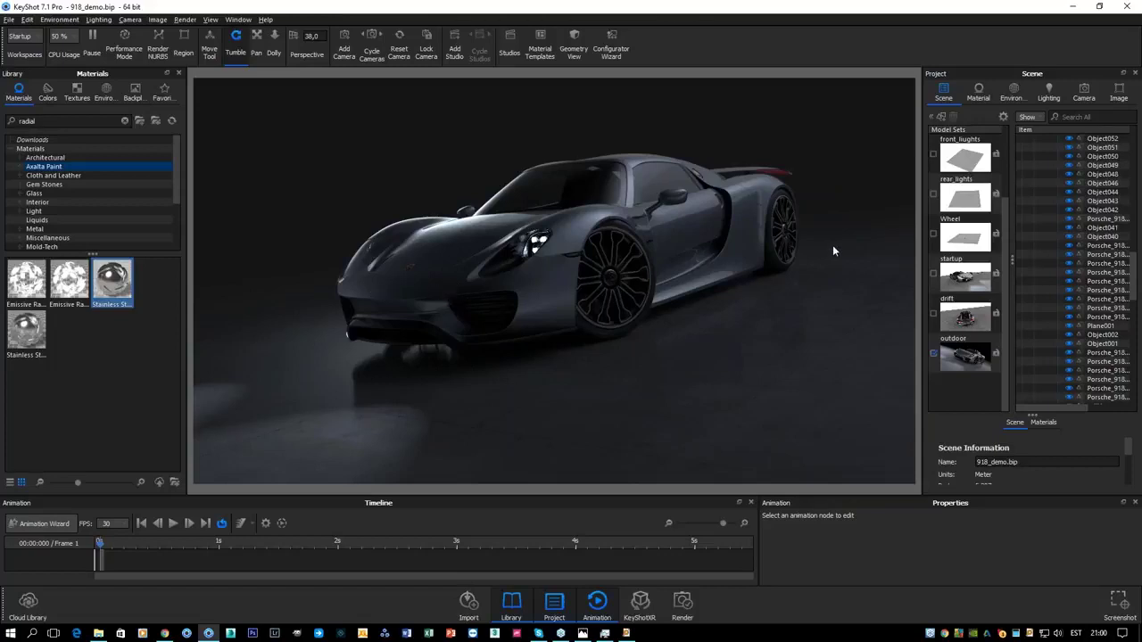
scroll(1082, 264, "down", 5)
left_click(1087, 264)
left_click(1048, 253)
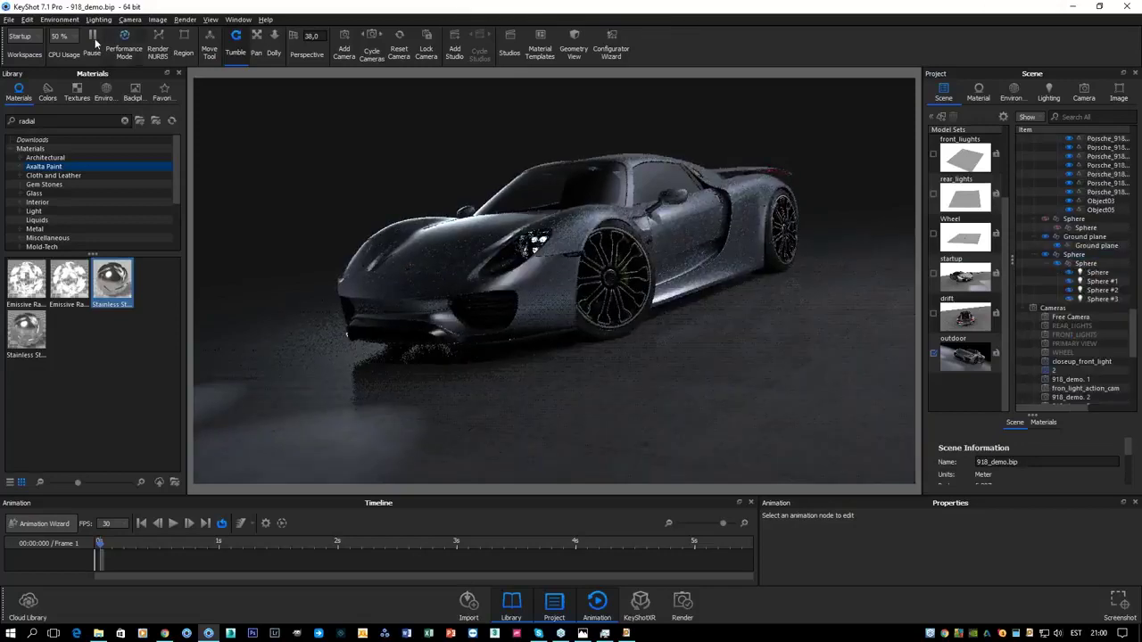
left_click(28, 19)
mouse_move(121, 67)
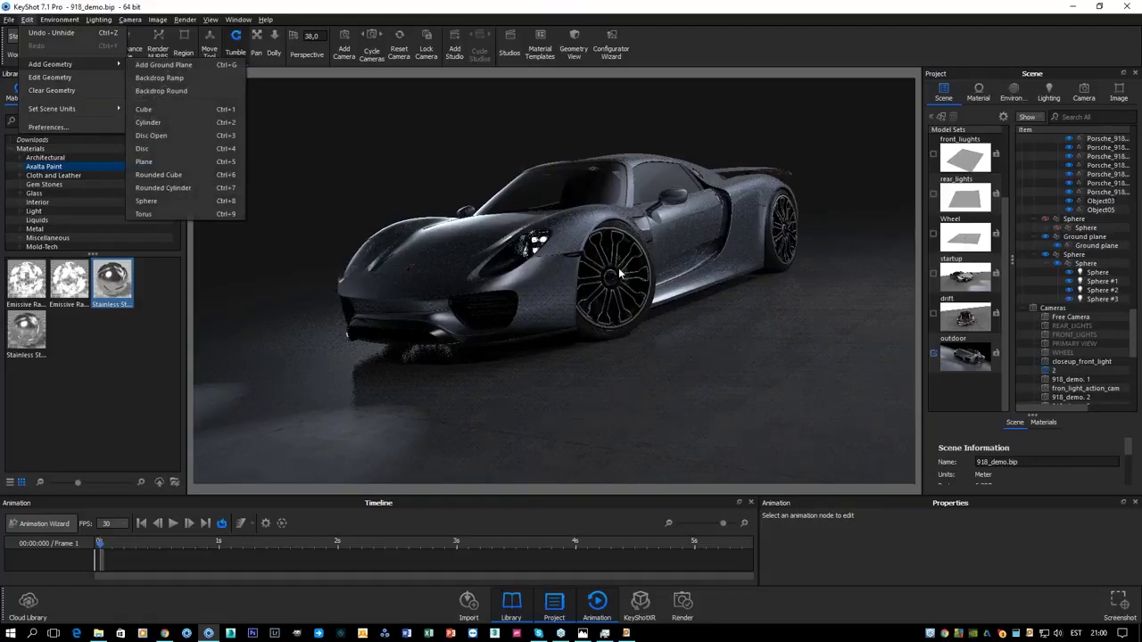
key("Escape")
Select the group of four sphere lights and examine how they are placed around the car from a distance.
left_click(448, 143)
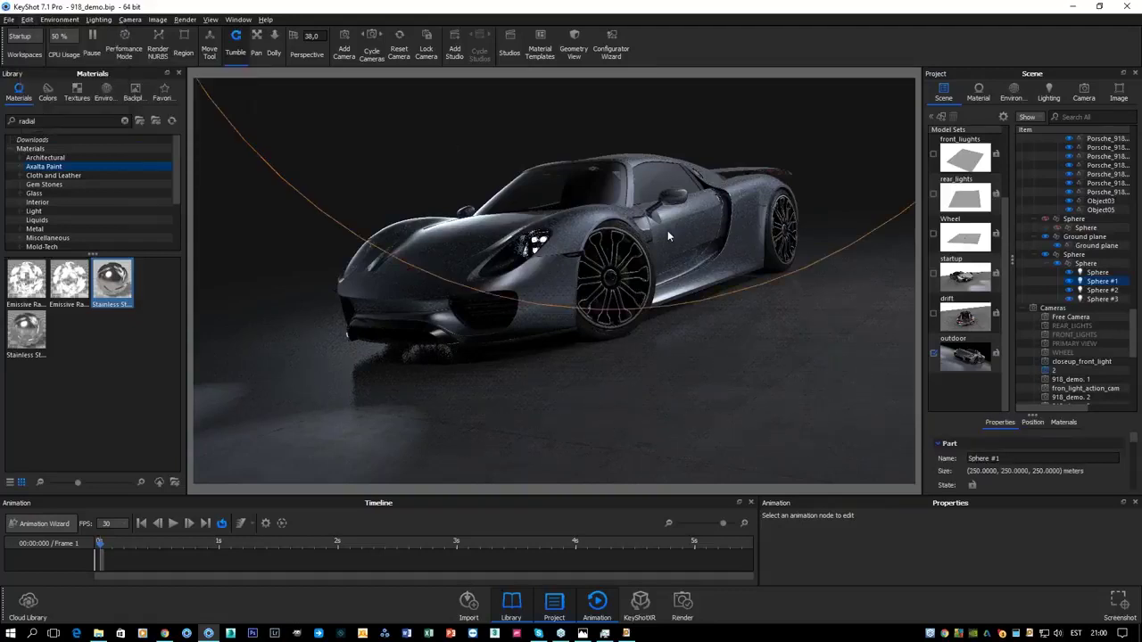
left_click_drag(667, 230, 691, 239)
scroll(691, 235, "down", 5)
left_click(1079, 264)
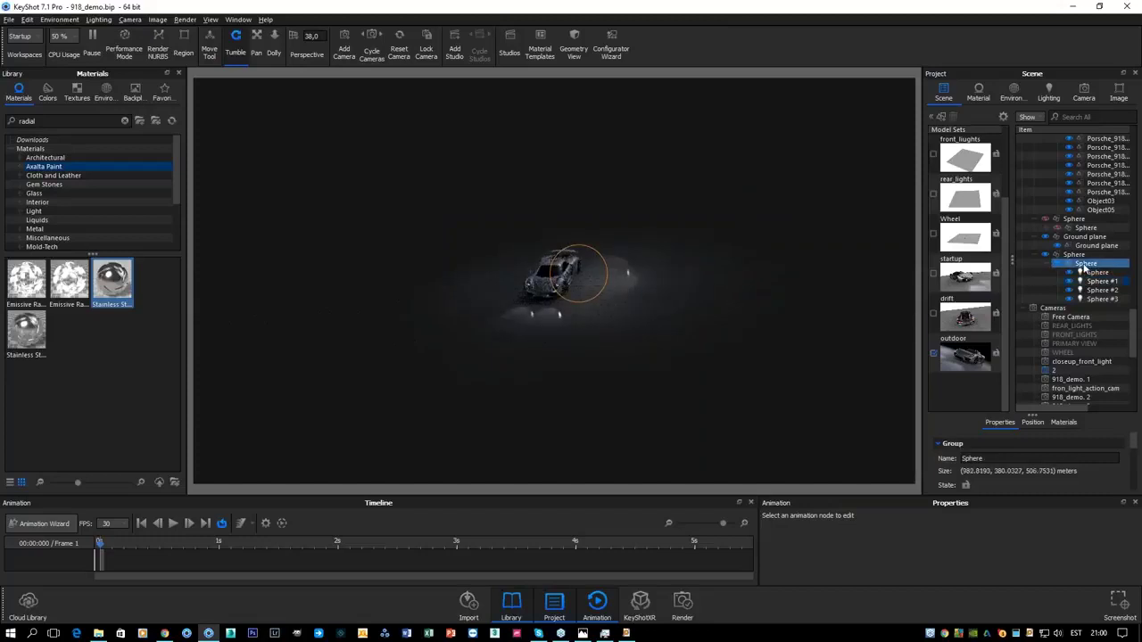
scroll(696, 304, "up", 5)
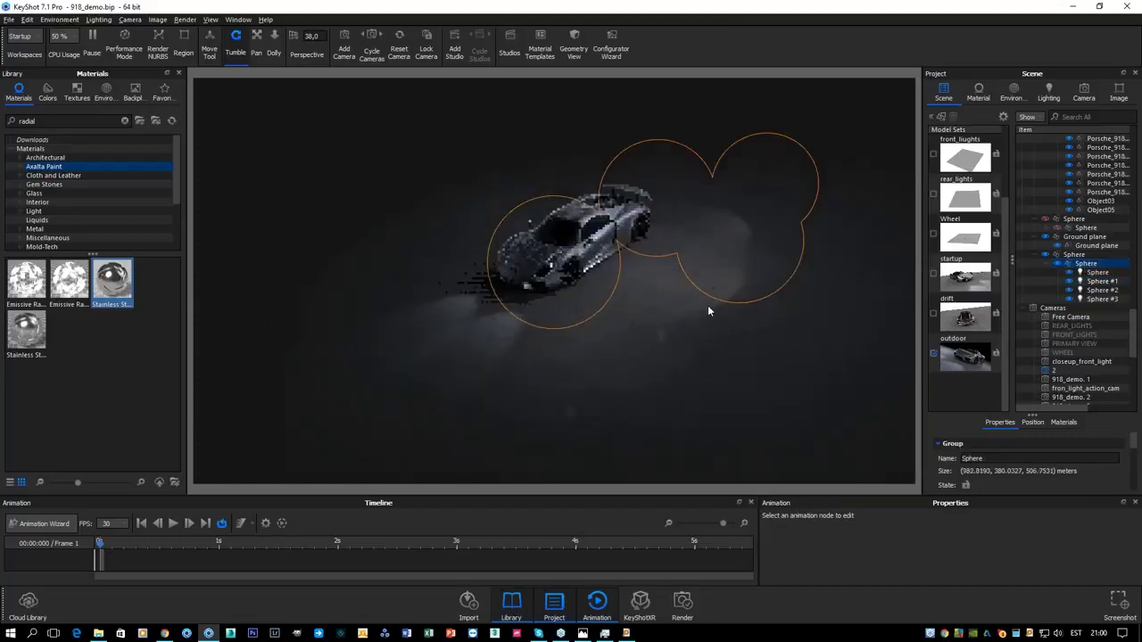
left_click_drag(726, 302, 764, 306)
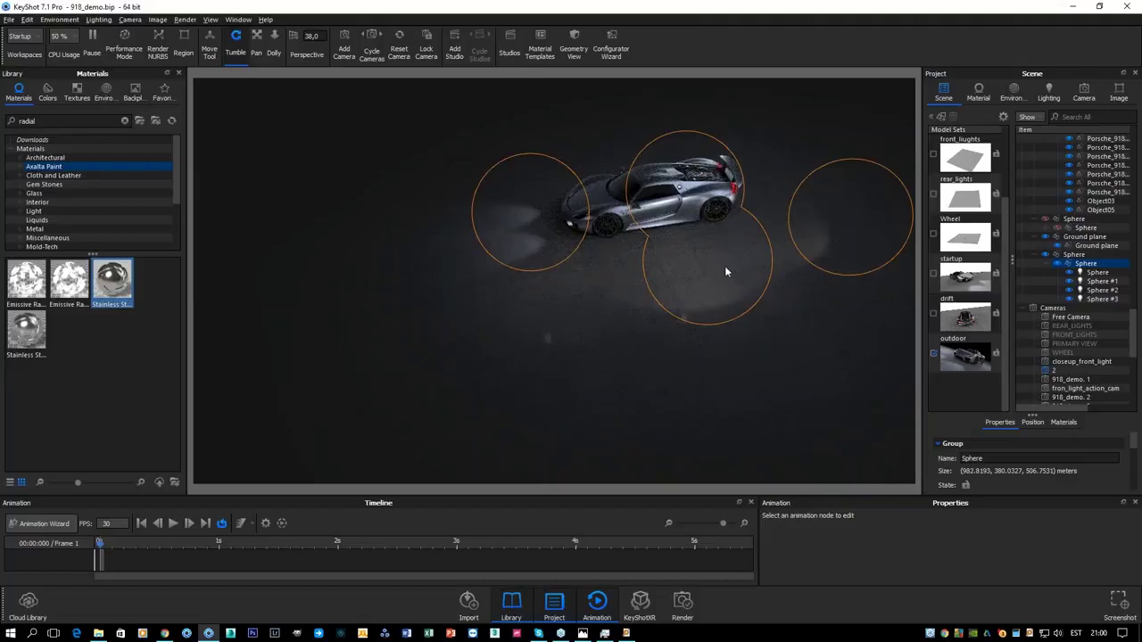
Search the material library for "ies" to find the IES spot light materials.
double_click(80, 124)
key("BackSpace")
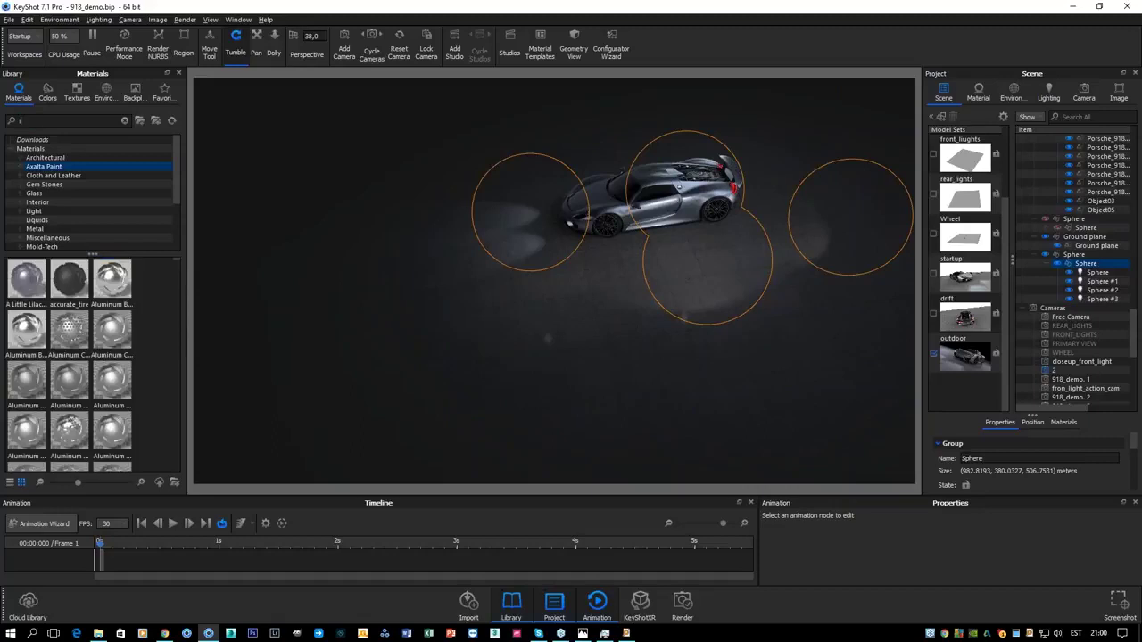
type("ies")
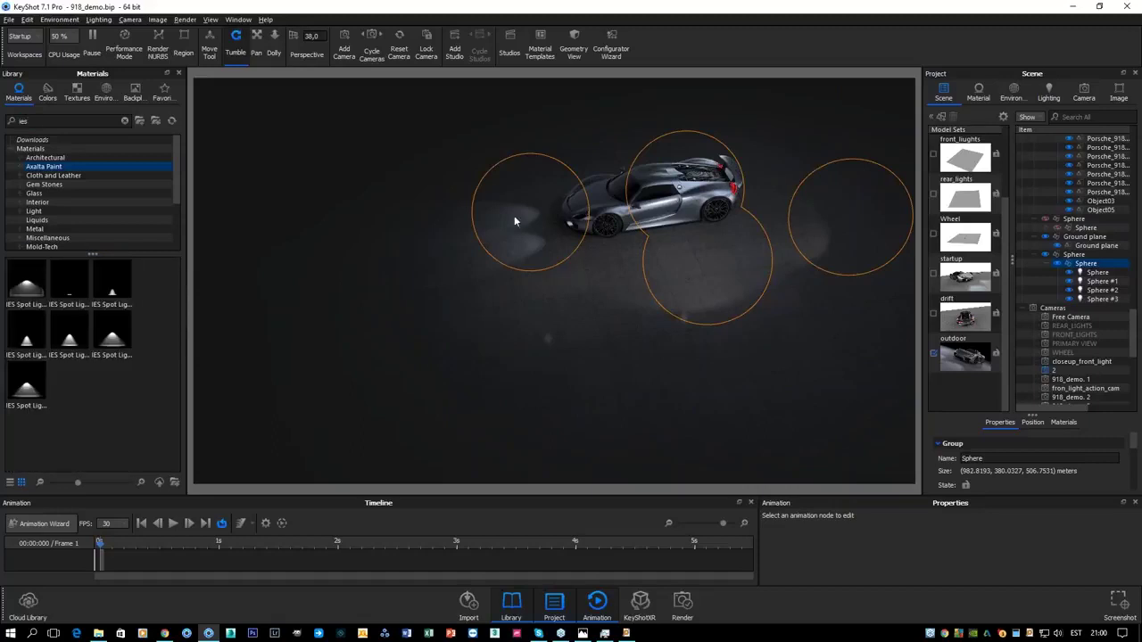
left_click_drag(514, 221, 691, 215)
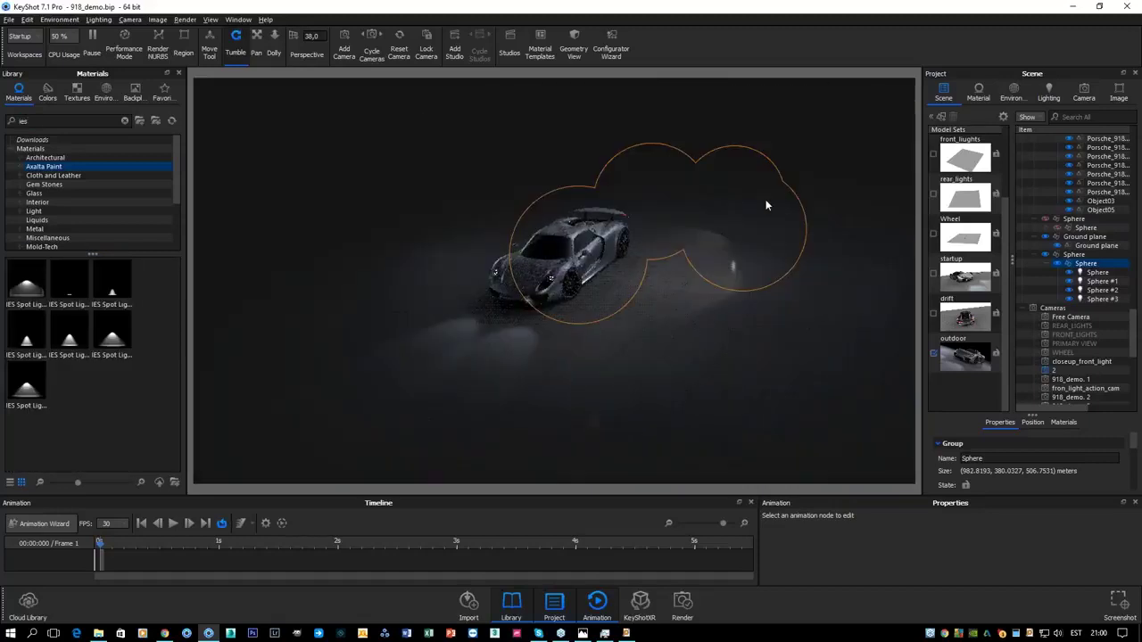
Open the IES spot light material of the first Sphere light and examine the lighting on the car from several distances.
right_click(1089, 279)
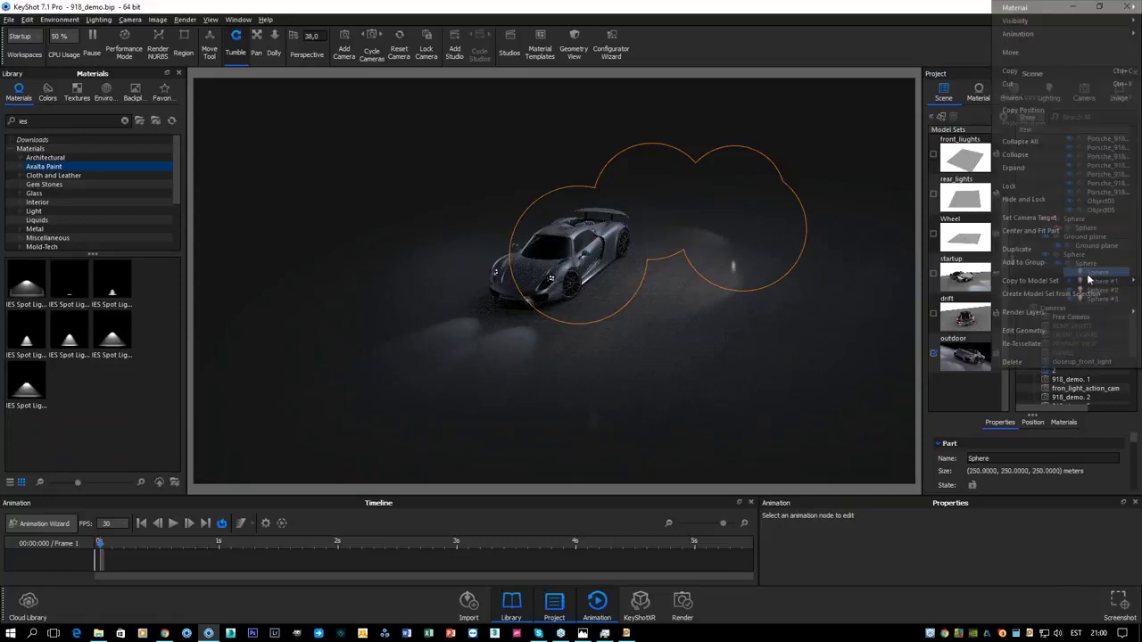
mouse_move(1016, 8)
left_click(927, 12)
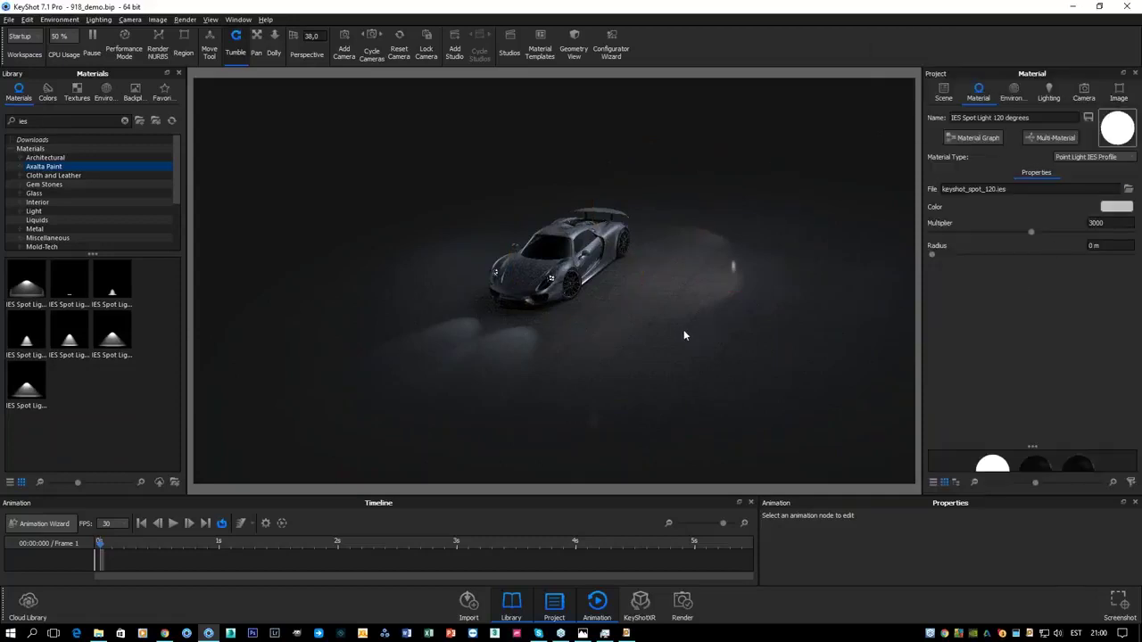
left_click_drag(684, 335, 625, 276)
scroll(593, 272, "up", 5)
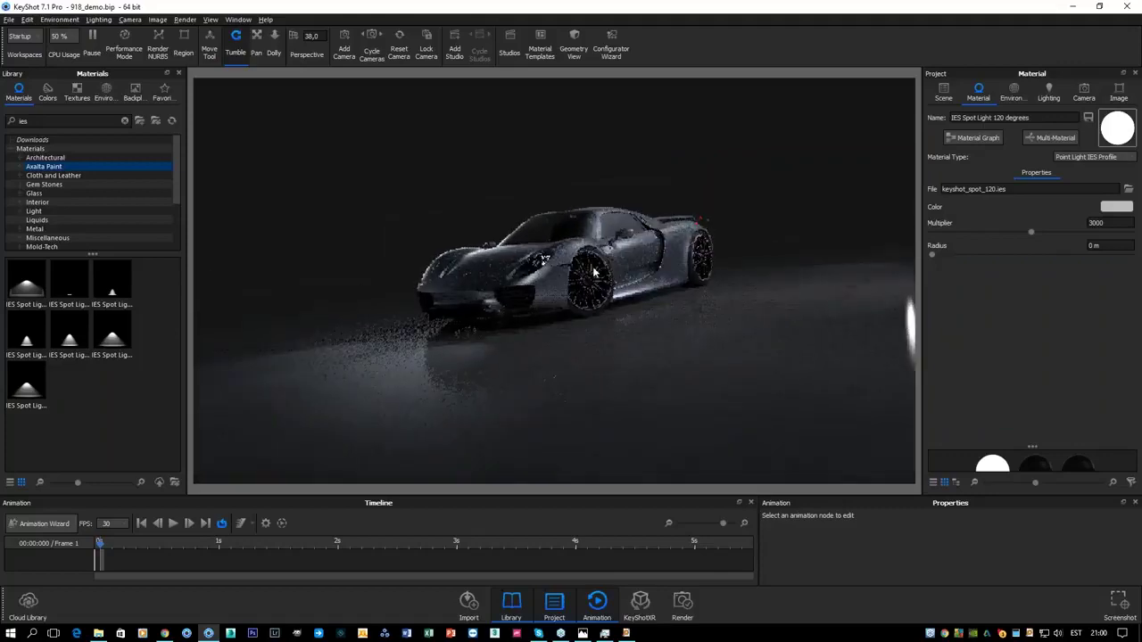
scroll(593, 272, "up", 5)
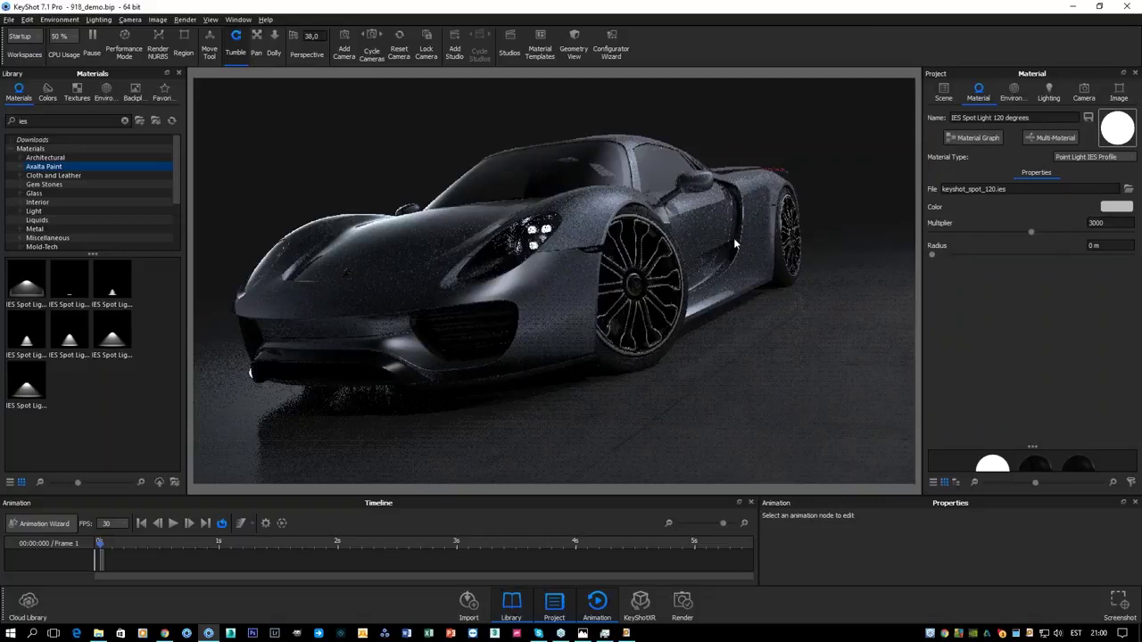
scroll(737, 245, "down", 5)
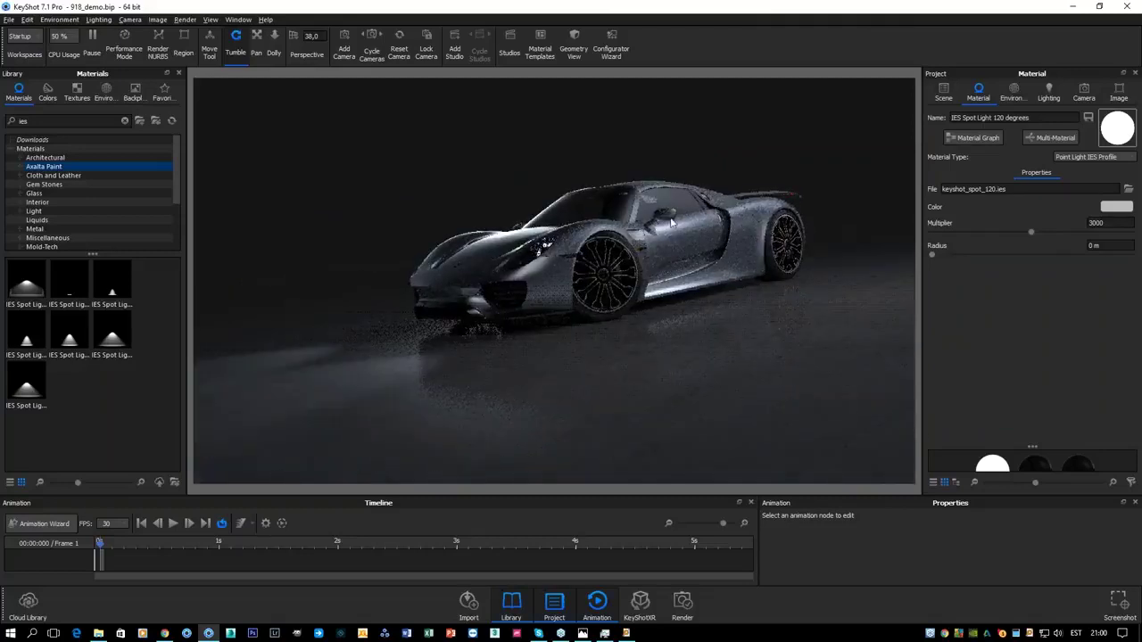
Open the quality options of the still image render and move the render window clear of the front of the car.
left_click_drag(739, 243, 654, 235)
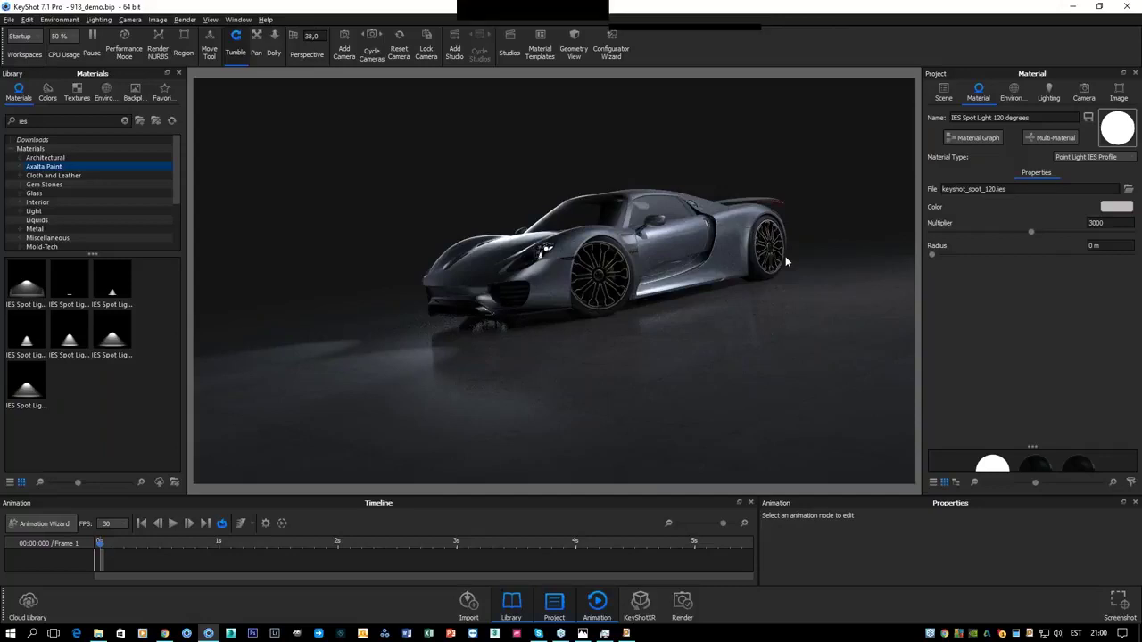
left_click_drag(777, 262, 472, 320)
scroll(472, 319, "up", 3)
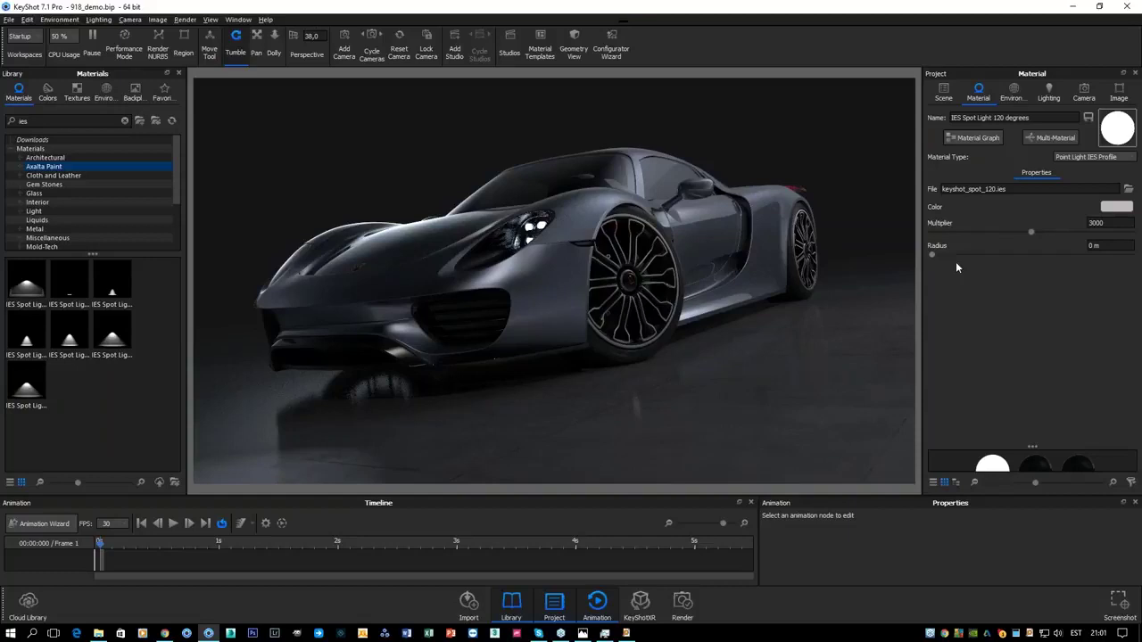
mouse_move(957, 258)
left_click(682, 615)
left_click(636, 164)
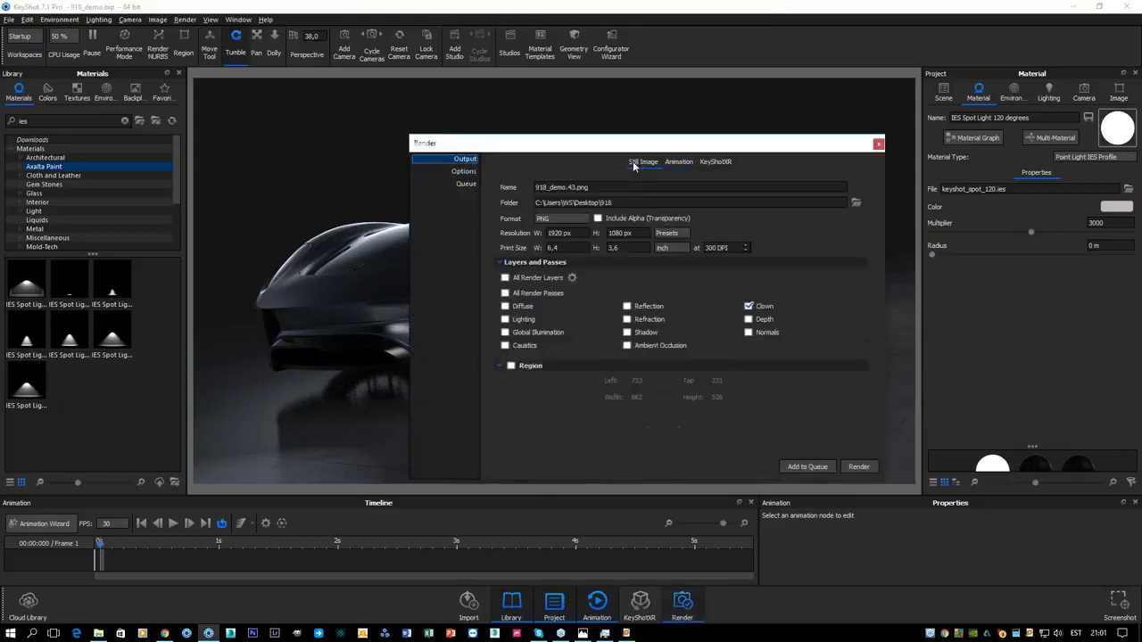
left_click(463, 171)
left_click_drag(580, 149, 171, 117)
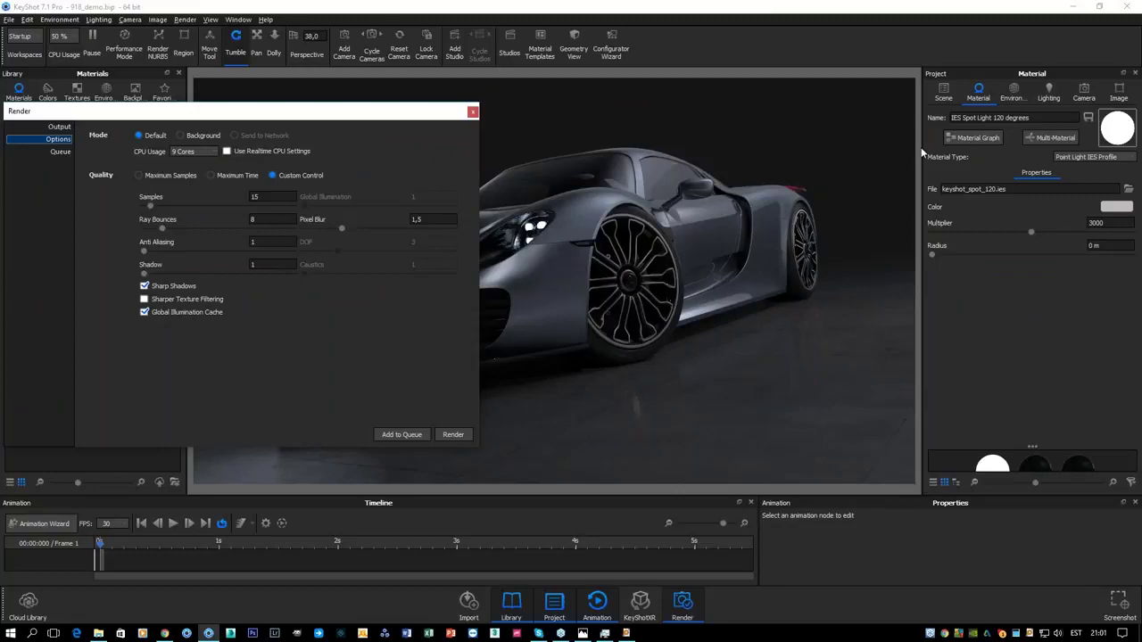
Open the car body's metallic paint material for editing and expand its Metal Roughness settings to examine the flake values.
right_click(767, 195)
left_click(891, 212)
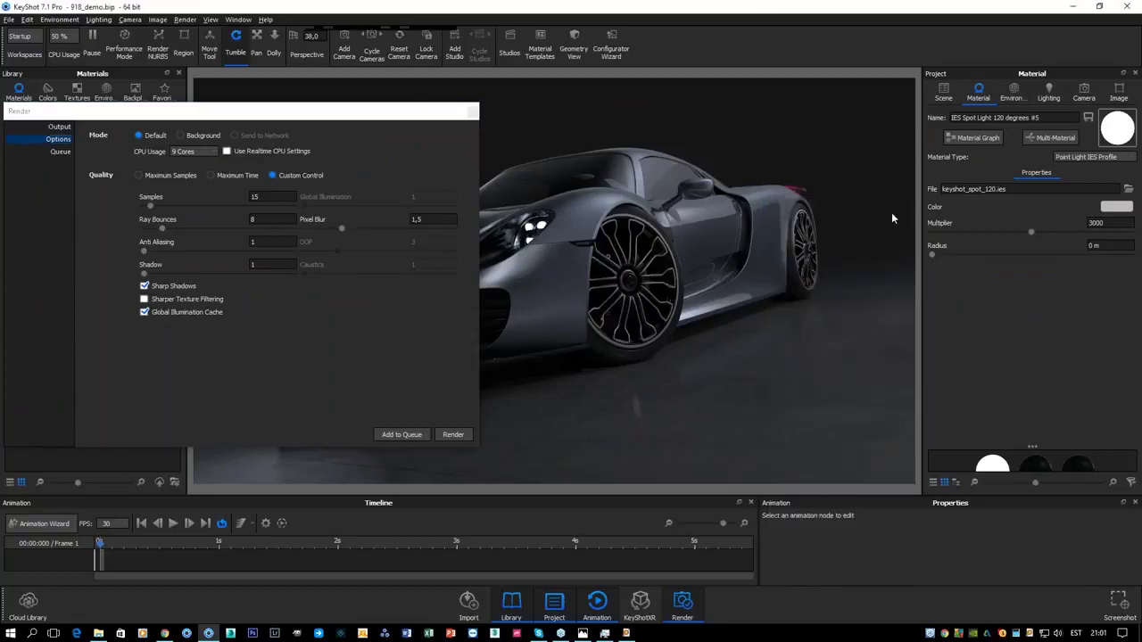
left_click(943, 92)
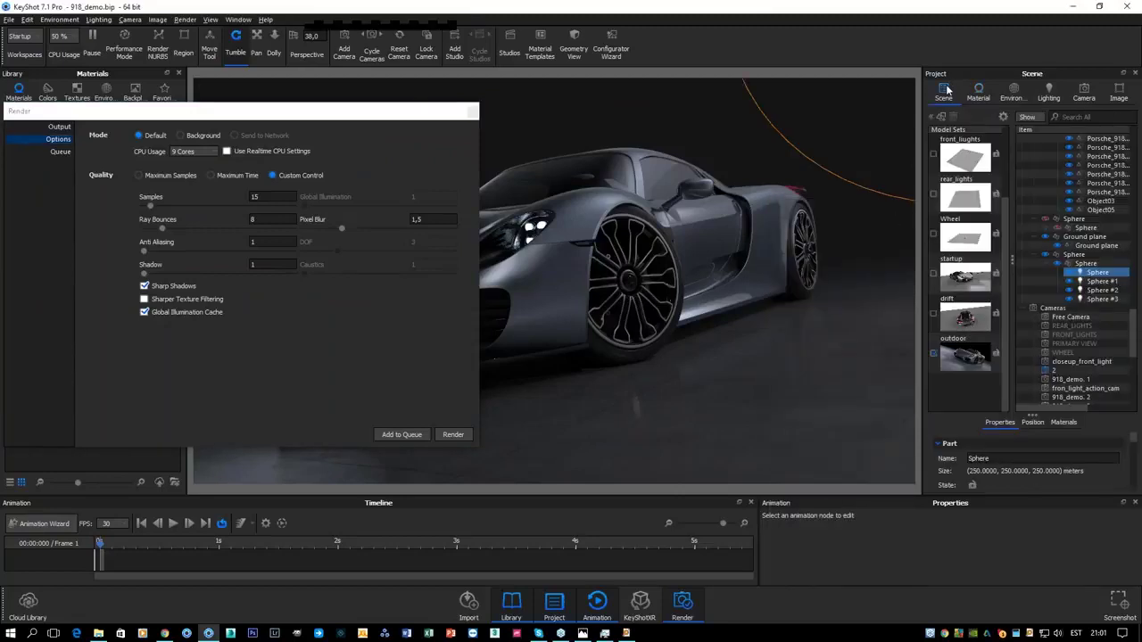
left_click(575, 267)
right_click(572, 260)
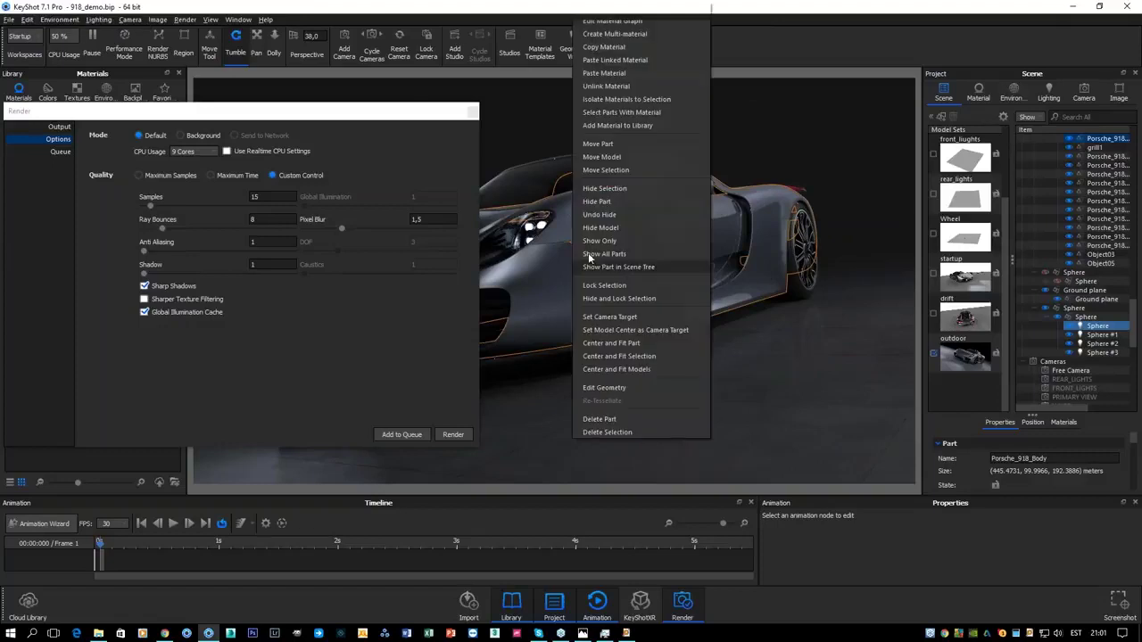
left_click(627, 33)
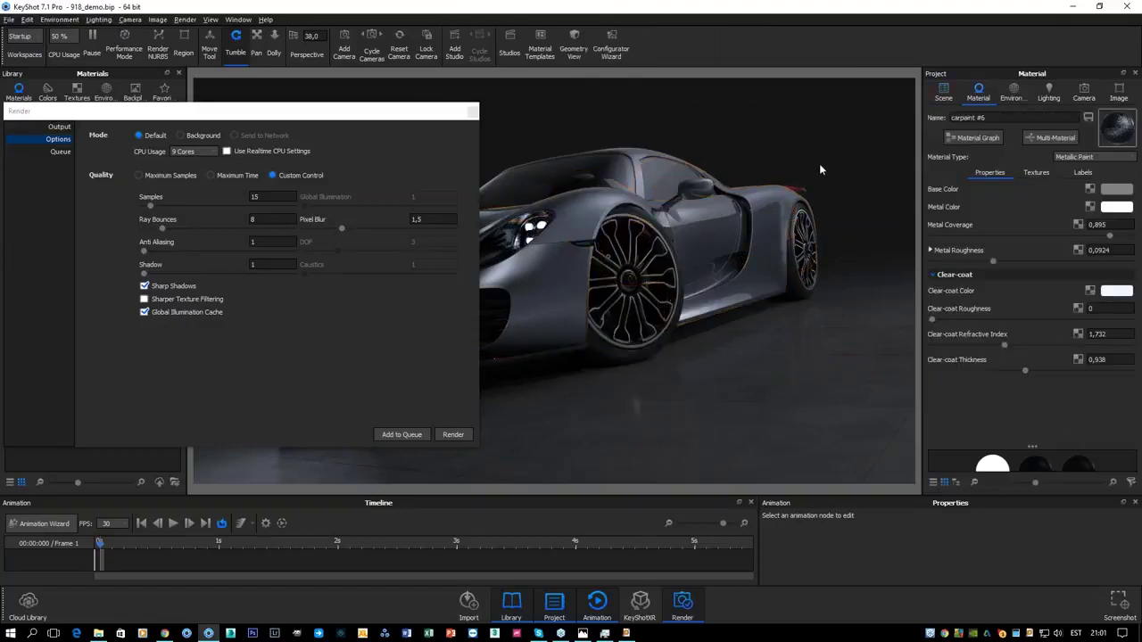
left_click(956, 248)
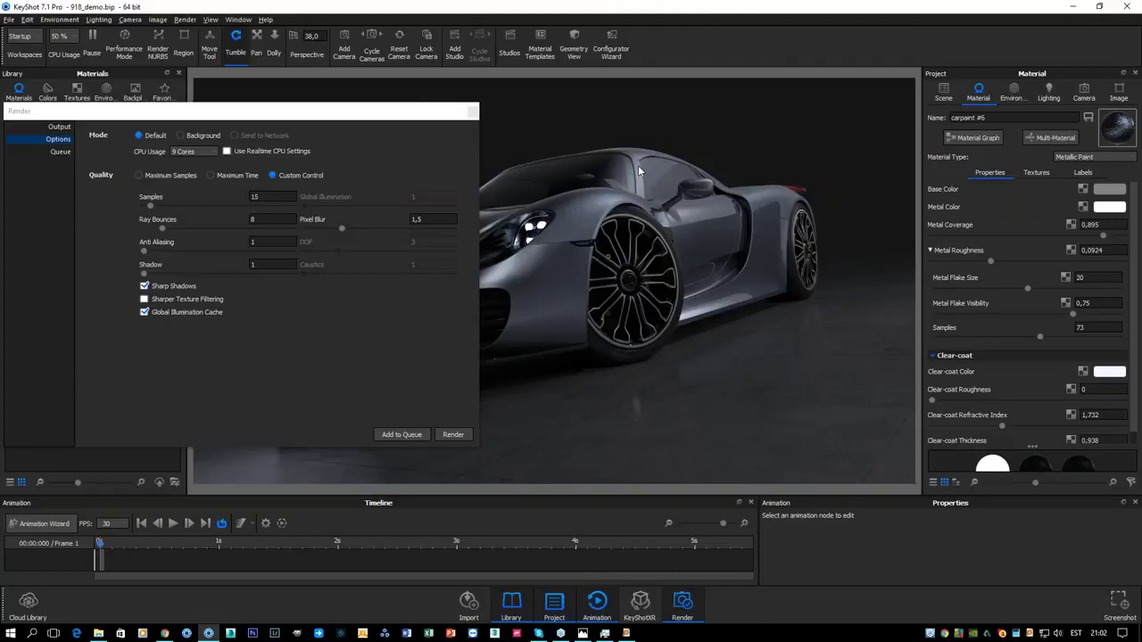
Enable Global Illumination in the scene lighting and select the Samples value in the render quality options.
left_click(1048, 92)
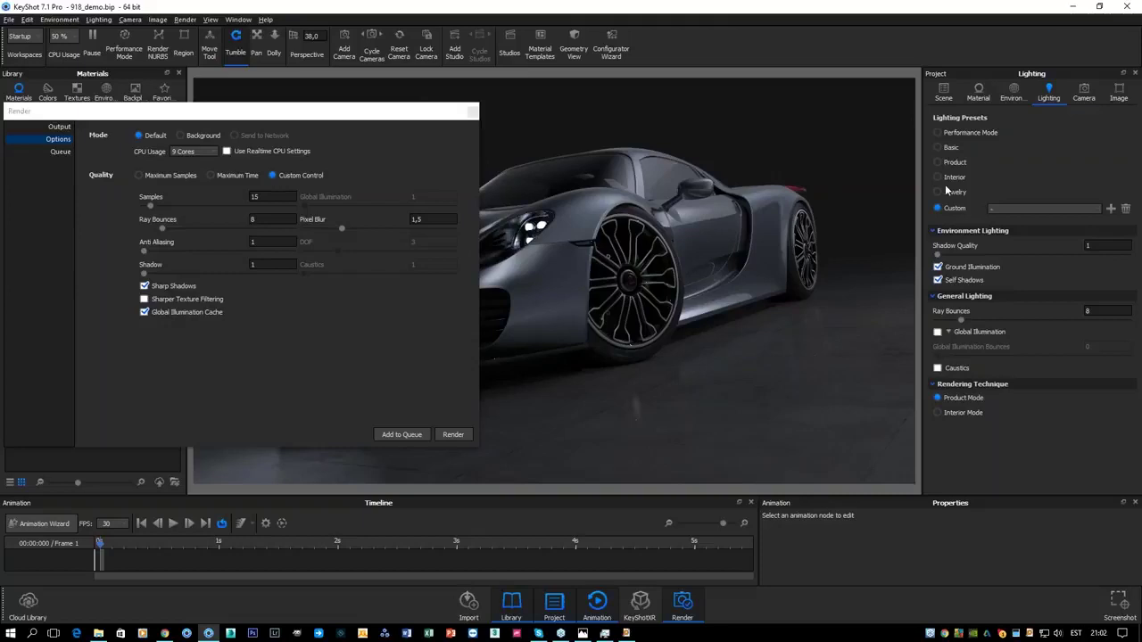
left_click(938, 332)
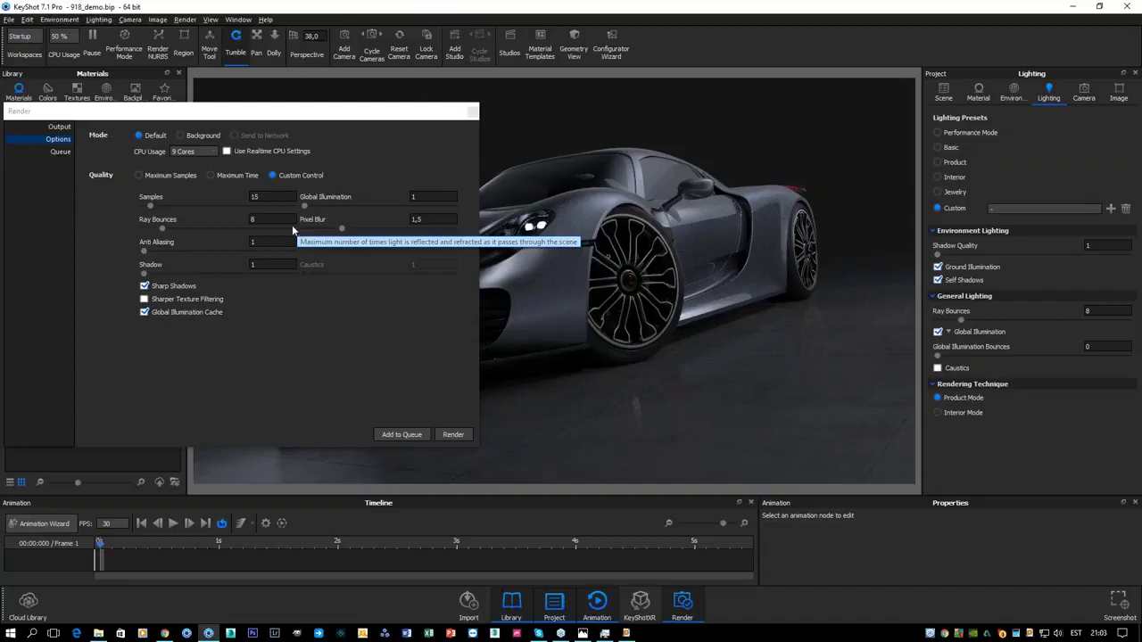
left_click(273, 196)
key("ctrl+a")
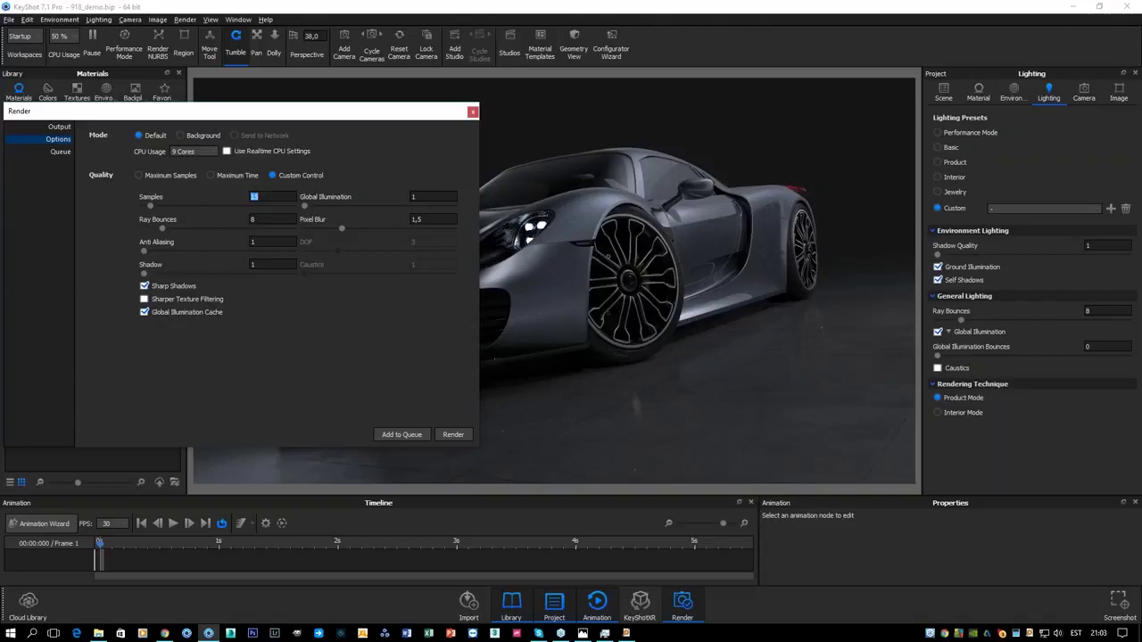
Examine the CPU core utilization in the Task Manager performance view and close it.
right_click(728, 226)
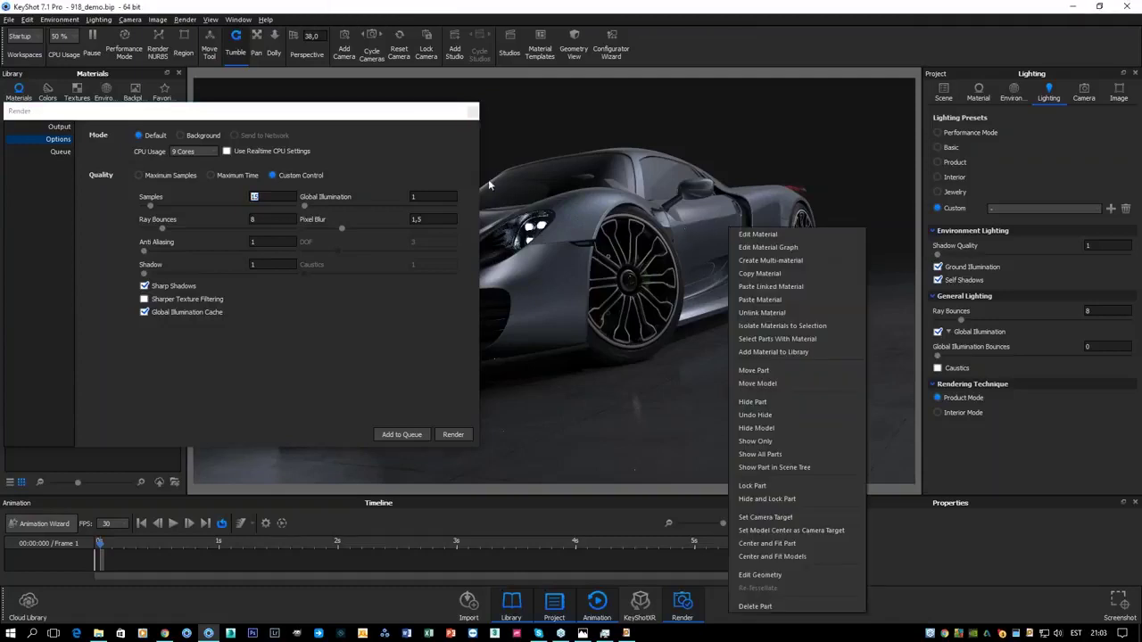
left_click(387, 162)
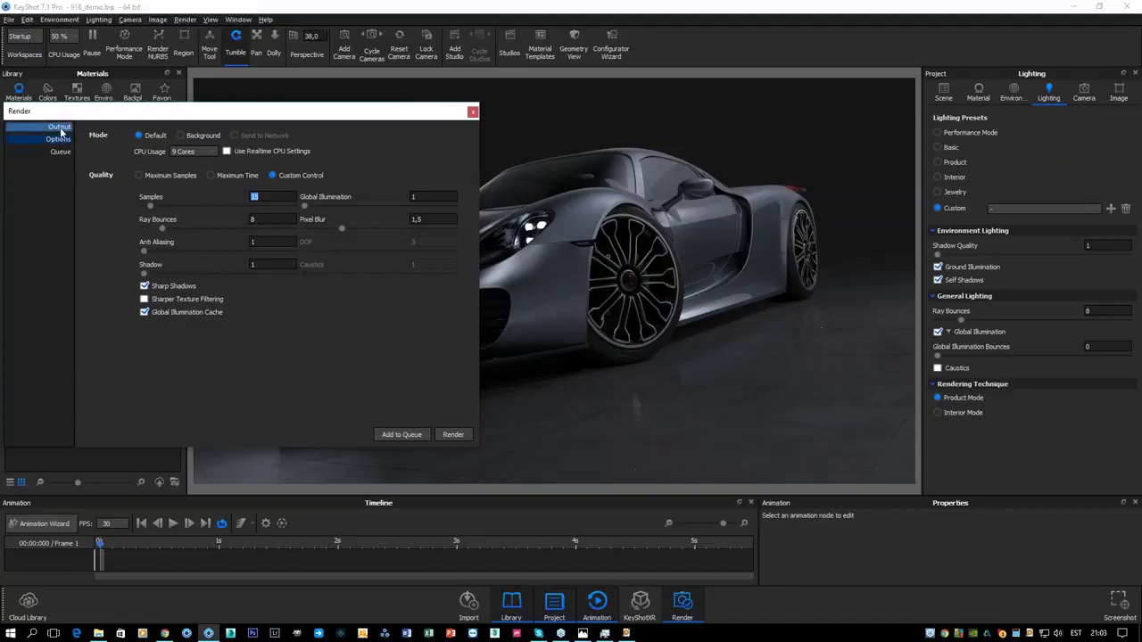
right_click(828, 388)
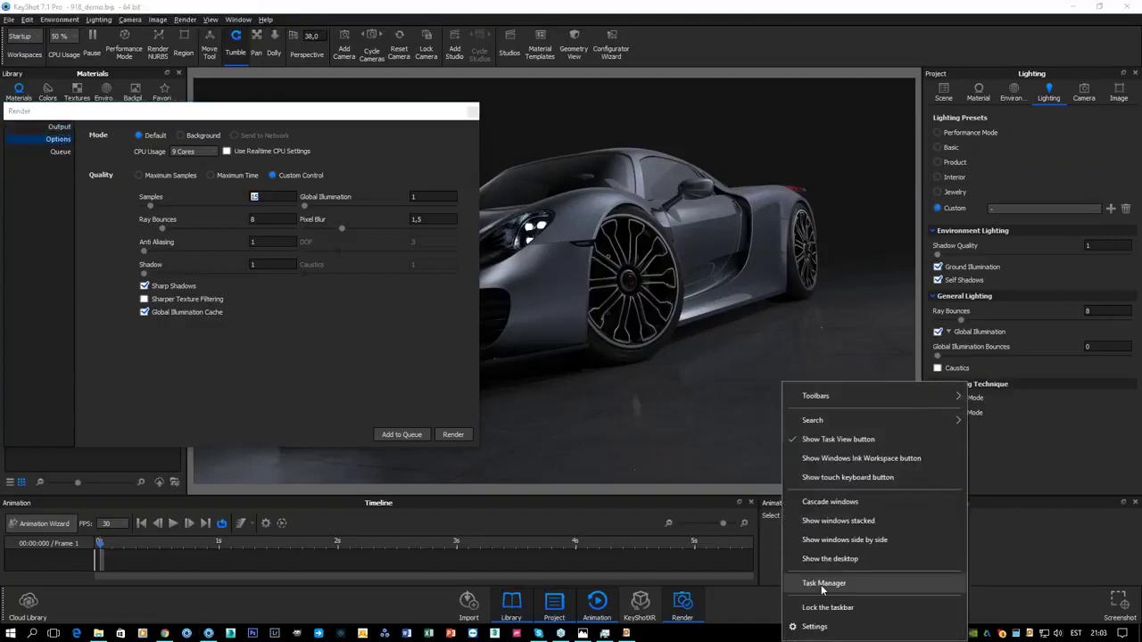
left_click(828, 388)
left_click(314, 141)
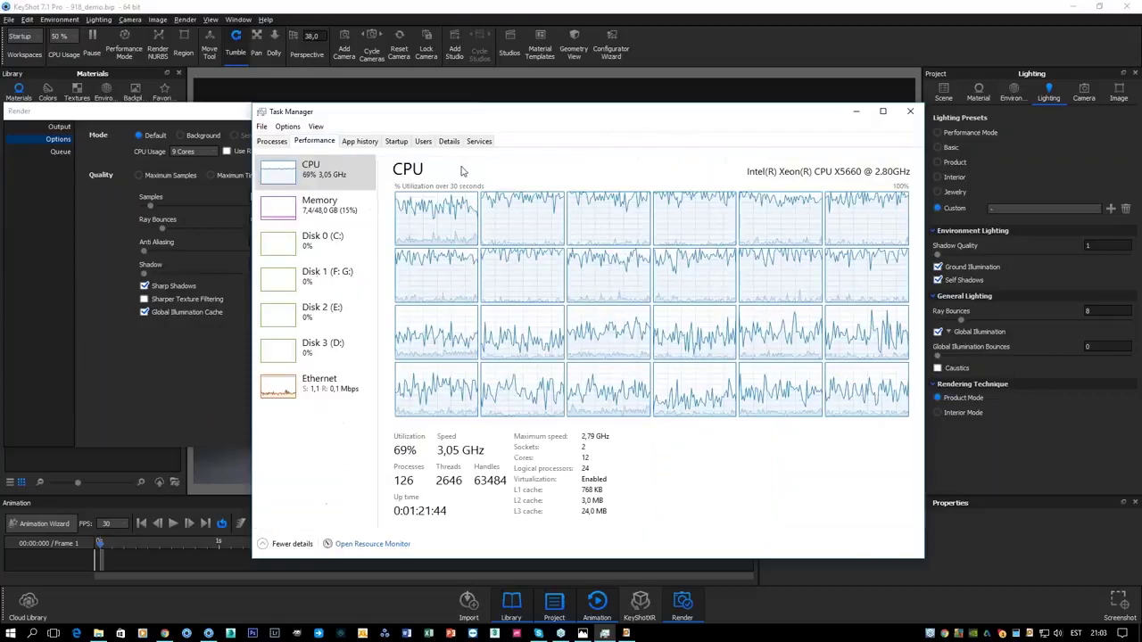
left_click(903, 113)
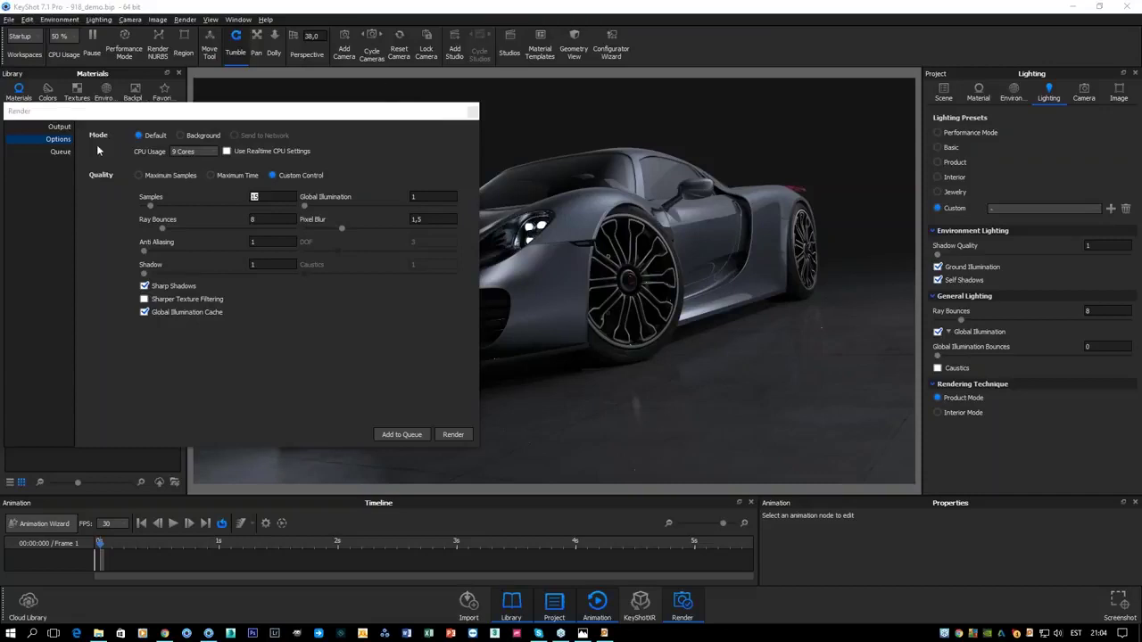
Enable the render region and fit it over the rear side of the car at about 274 by 534 px.
left_click(72, 127)
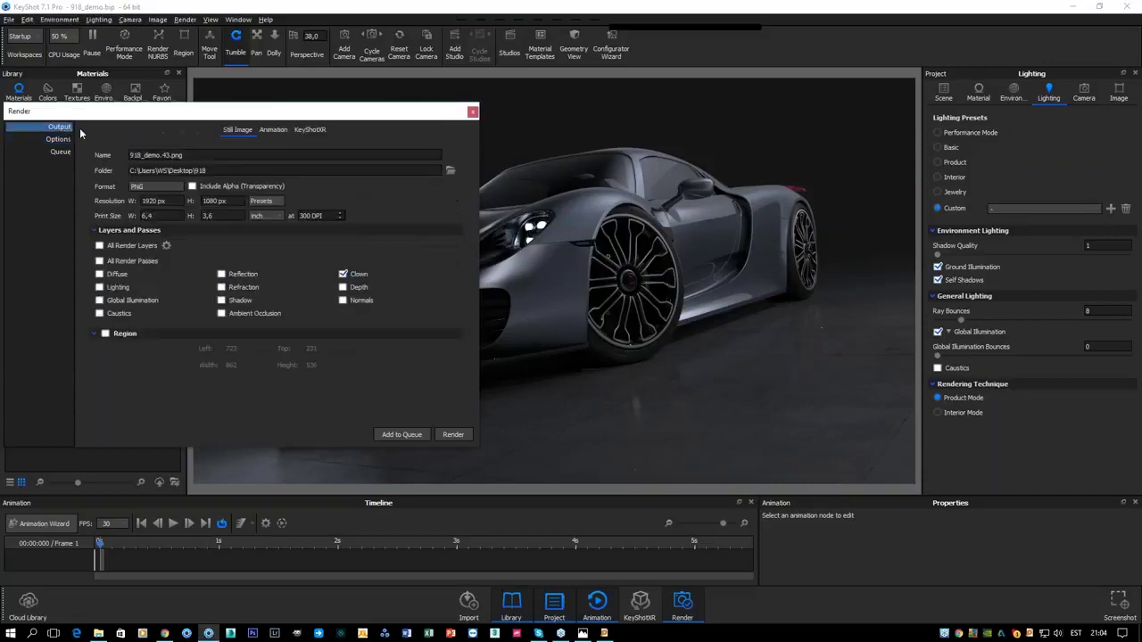
left_click_drag(300, 114, 278, 103)
left_click(134, 319)
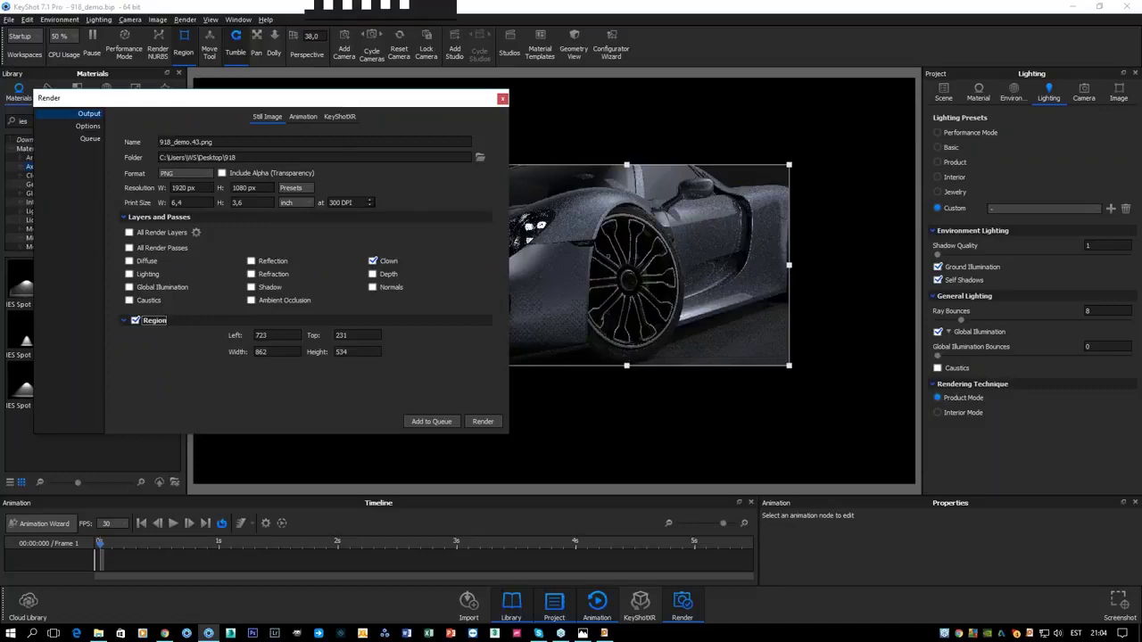
left_click(779, 264)
left_click_drag(778, 264, 736, 205)
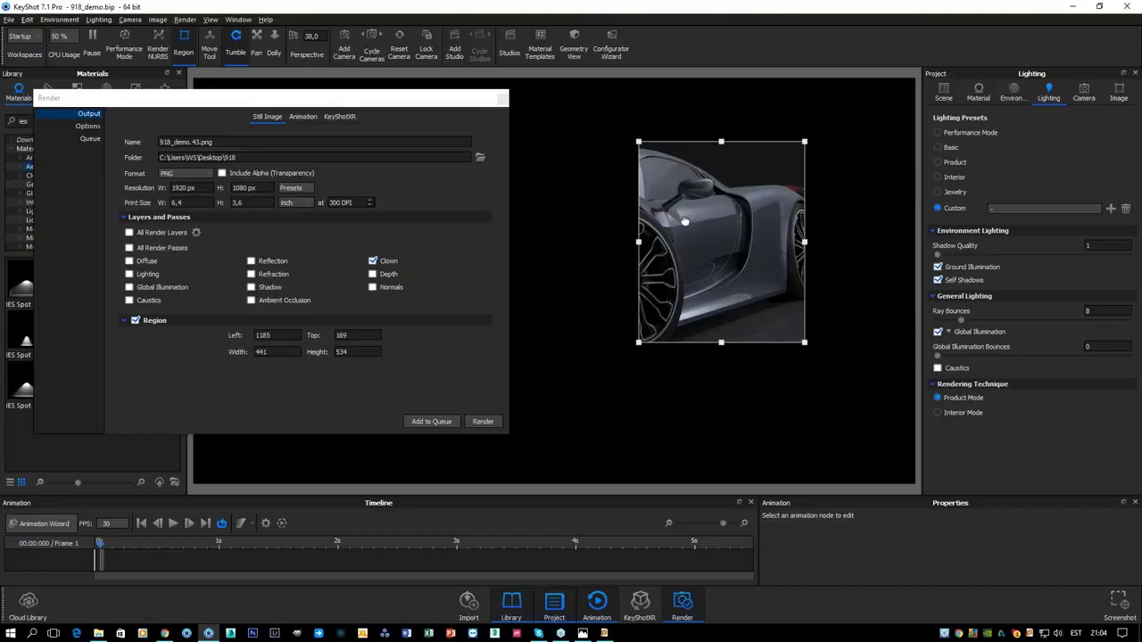
left_click_drag(639, 242, 747, 236)
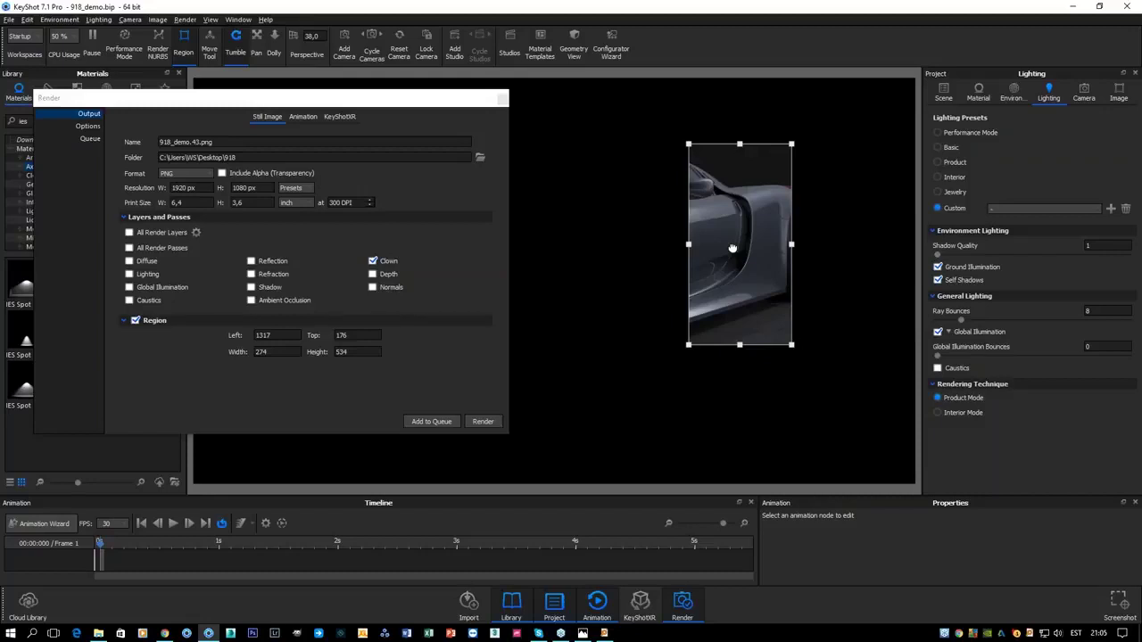
Check the render quality options, turn the render region off and close the render settings.
left_click(88, 126)
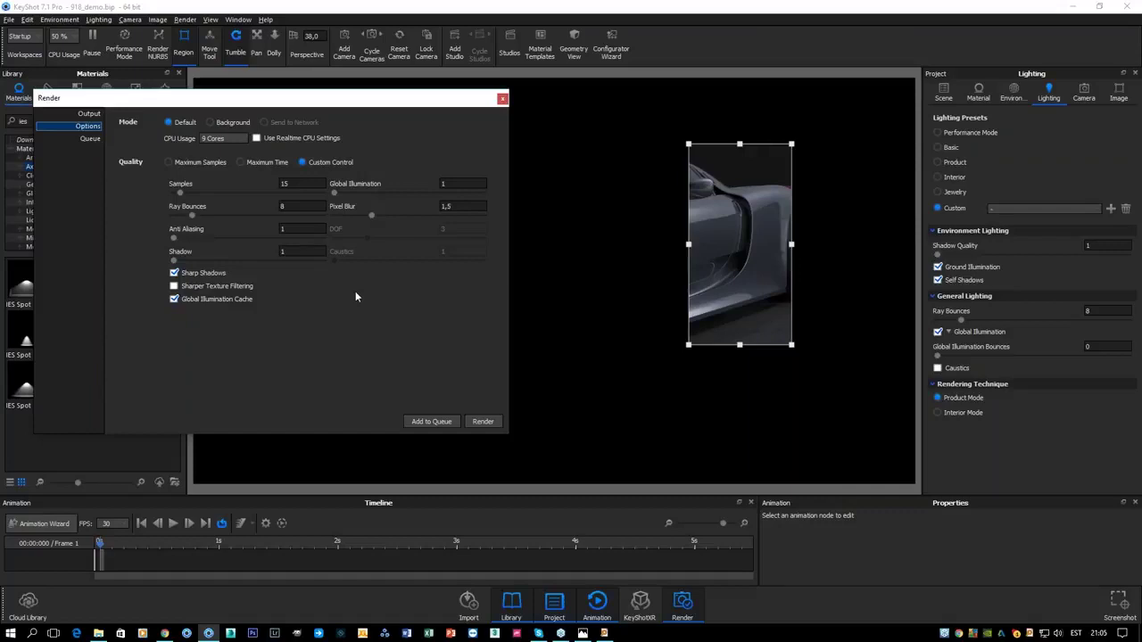
left_click(87, 115)
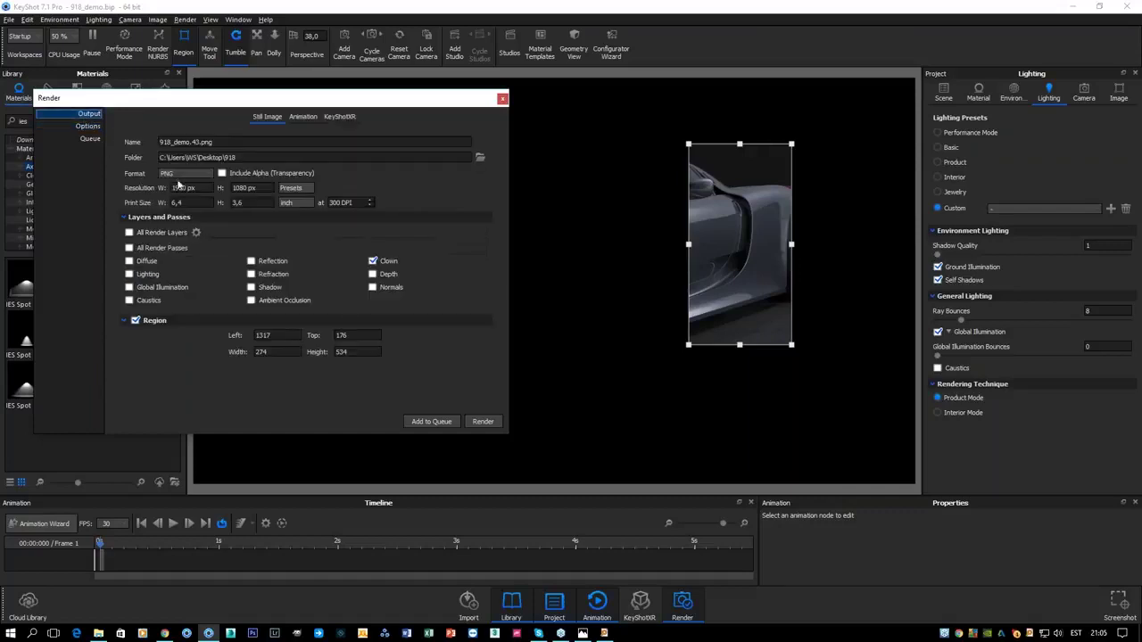
left_click(136, 320)
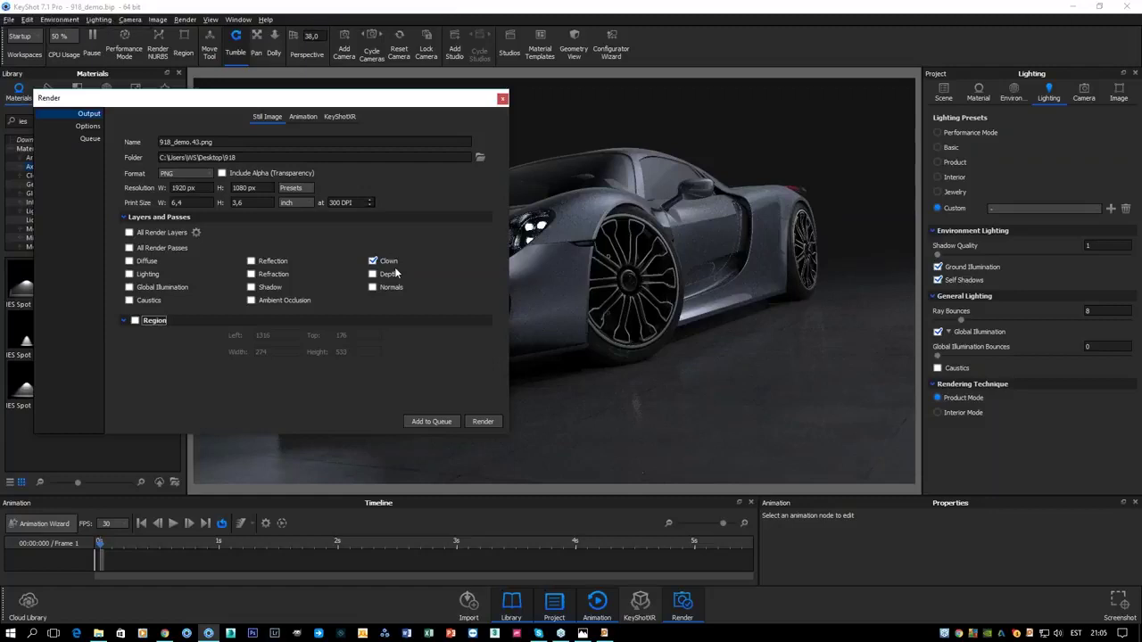
left_click(502, 98)
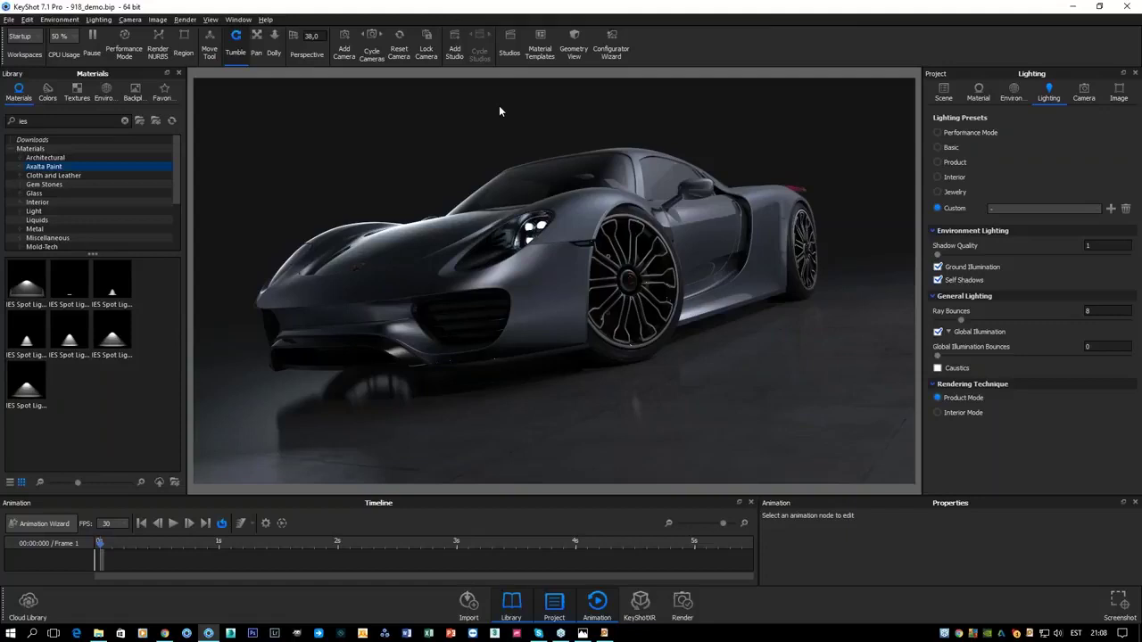
Pause and resume the real-time rendering, dismissing the desktop notification in between.
left_click(92, 37)
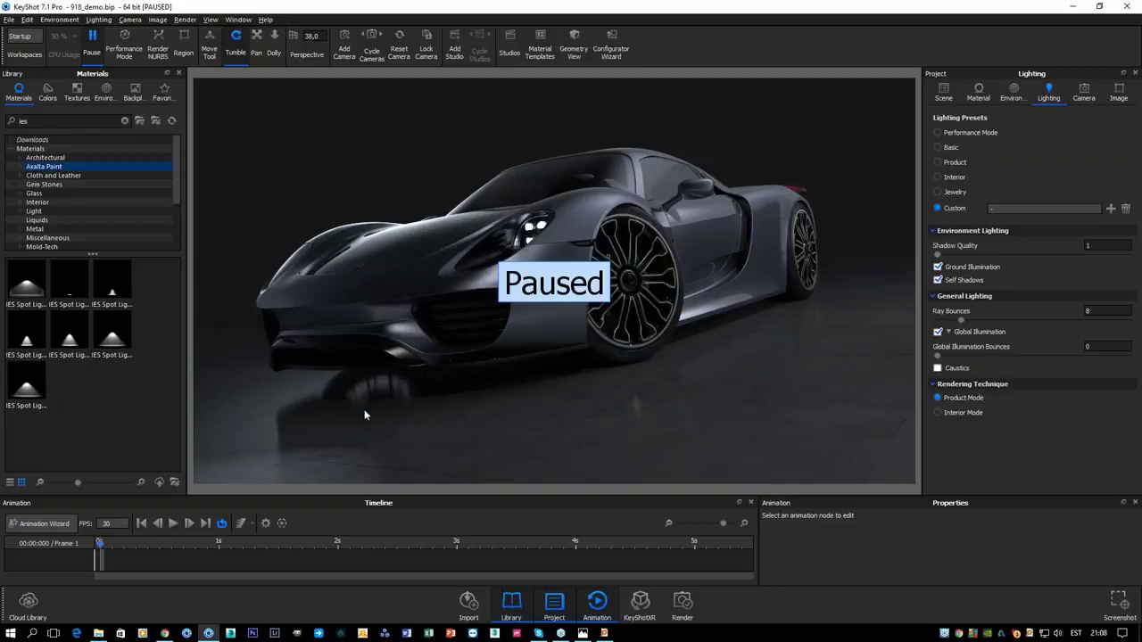
key("super")
key("super")
key("super")
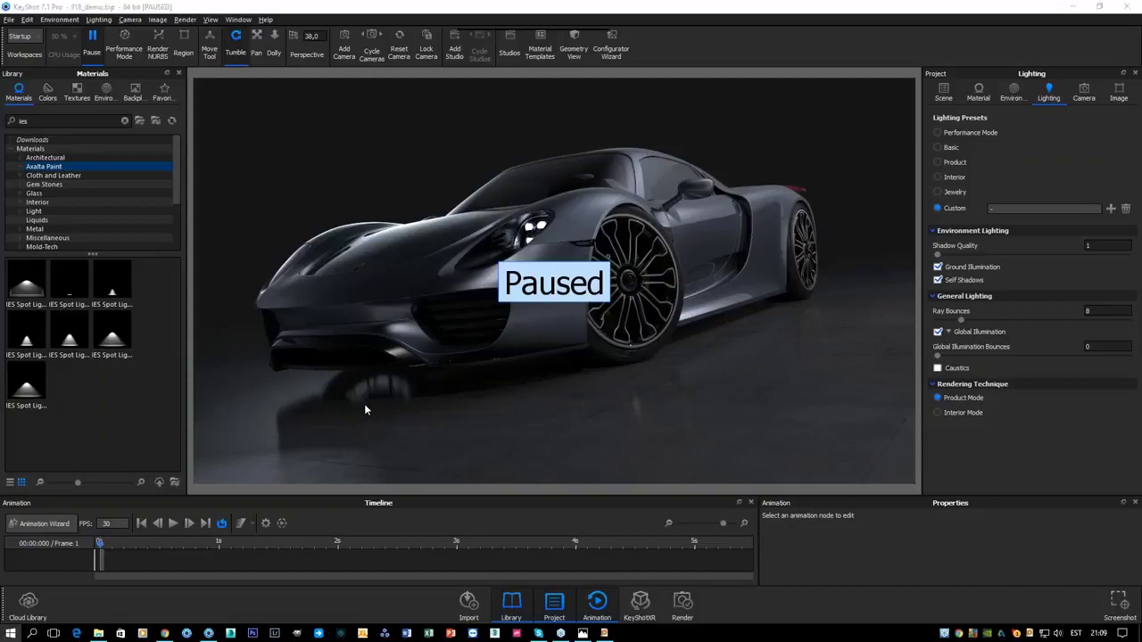
key("Escape")
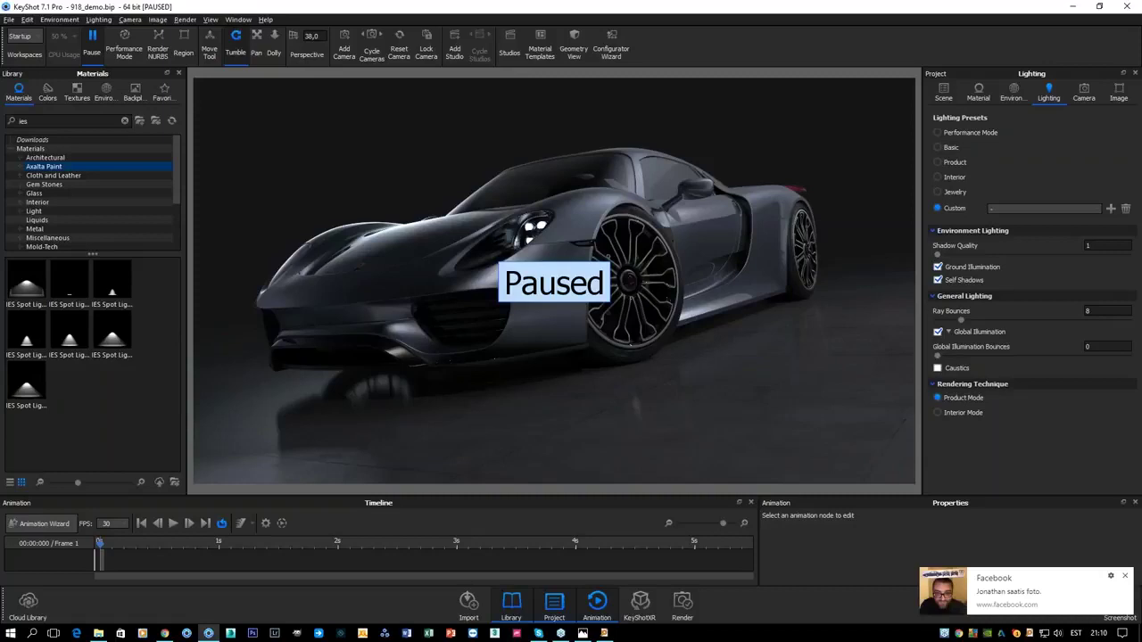
left_click(1126, 577)
left_click(92, 40)
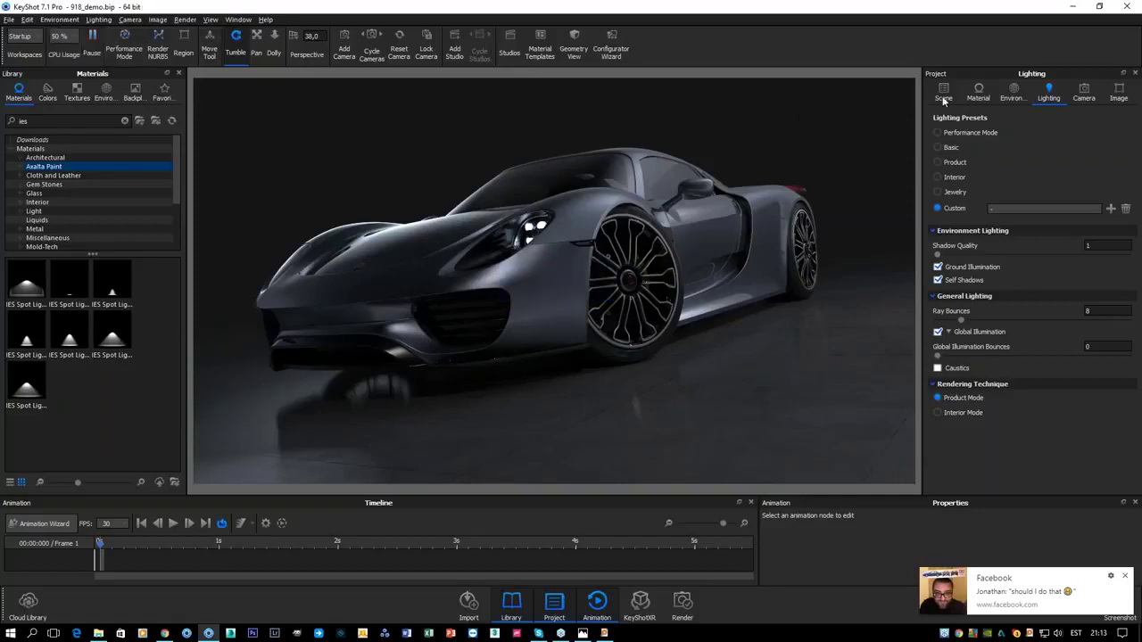
Activate the Default model set in the scene and show the hangar18_france model around the car.
left_click(944, 93)
scroll(1070, 294, "down", 2)
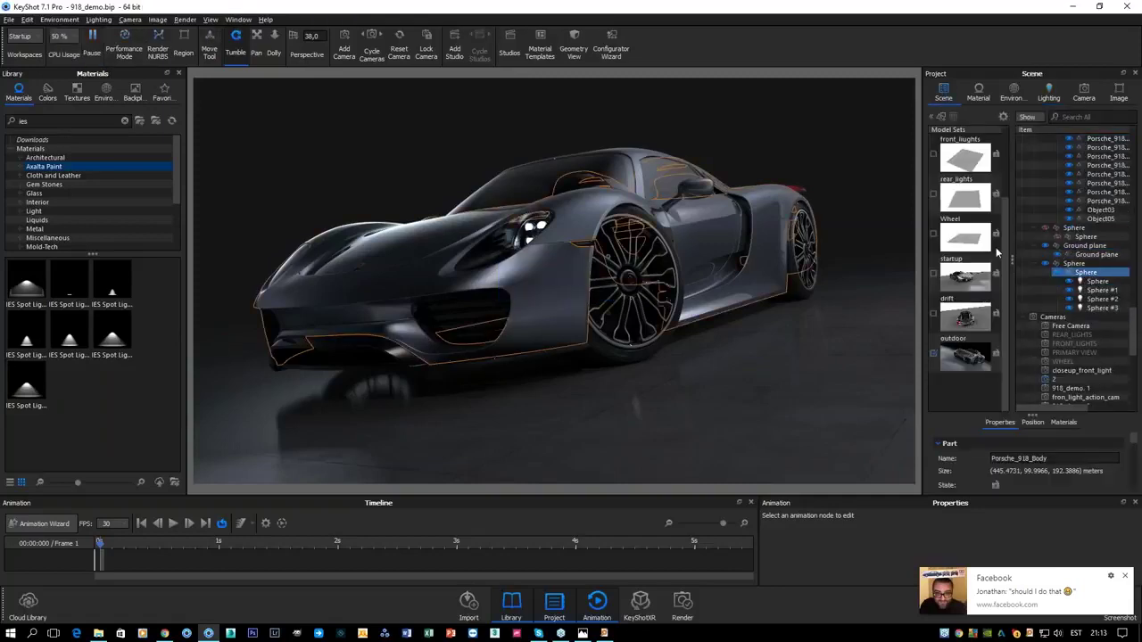
left_click(969, 164)
scroll(968, 196, "up", 2)
left_click(951, 154)
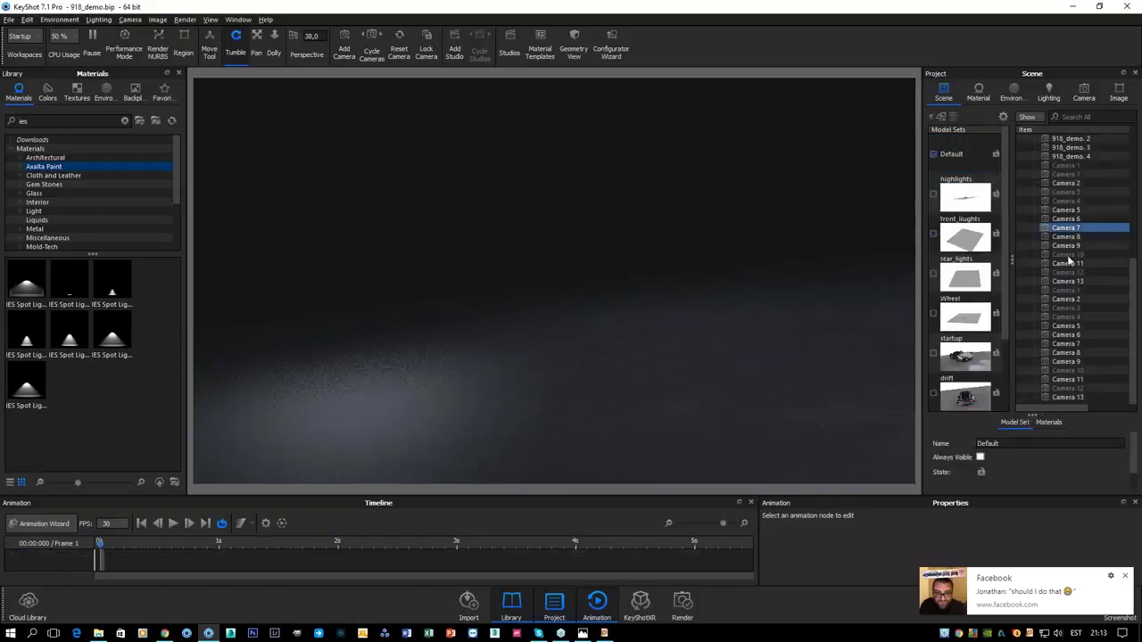
scroll(1079, 204, "up", 5)
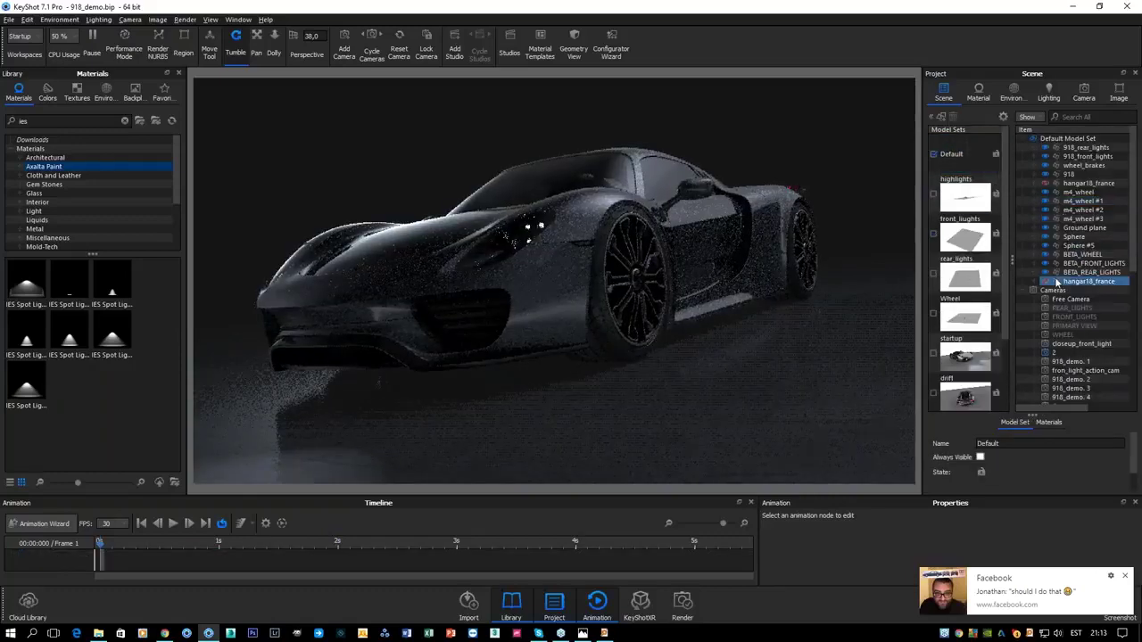
left_click_drag(700, 252, 732, 268)
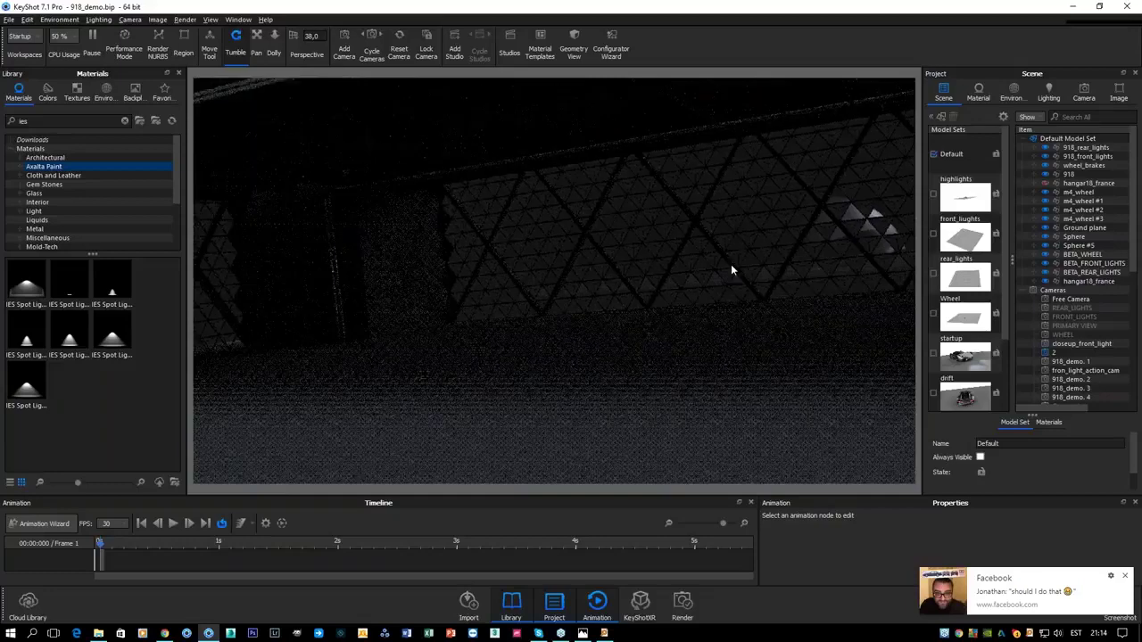
Switch the rendering technique to Interior Mode and view the whole hangar from a distance.
left_click(1060, 95)
left_click(963, 413)
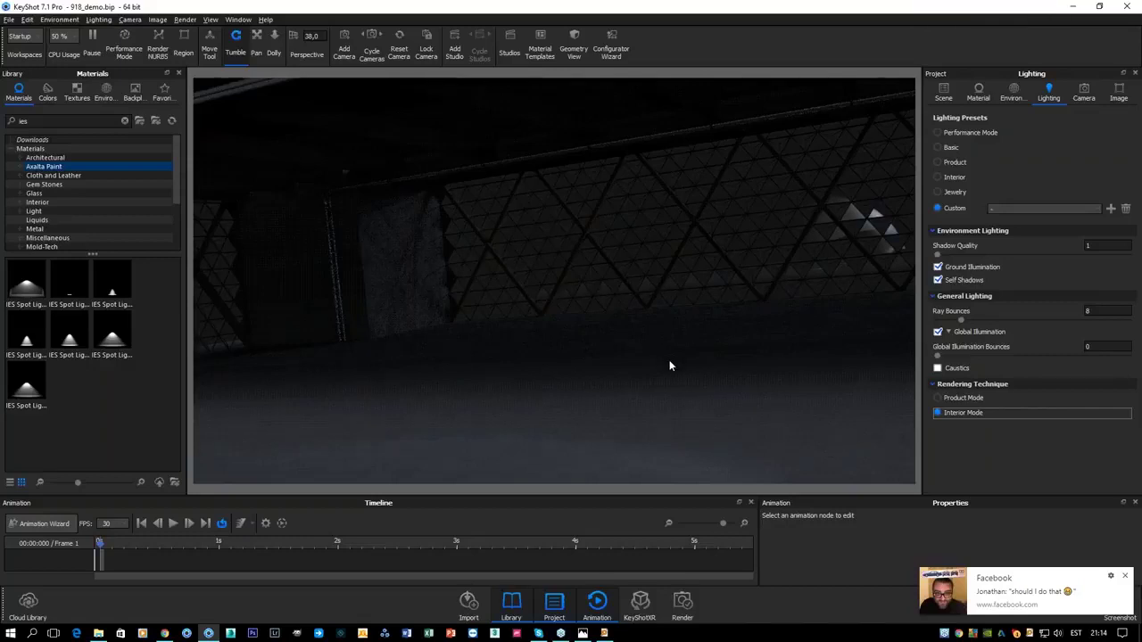
scroll(637, 330, "down", 8)
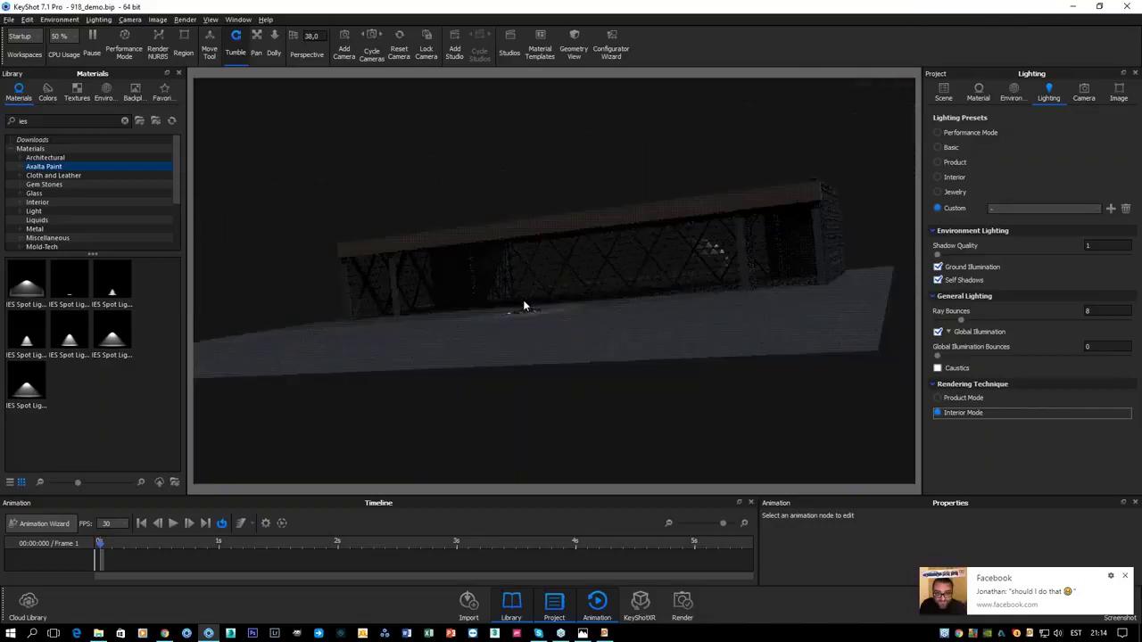
Set the camera target on the hangar's lattice wall and bring the camera inside the hangar.
left_click_drag(540, 304, 668, 318)
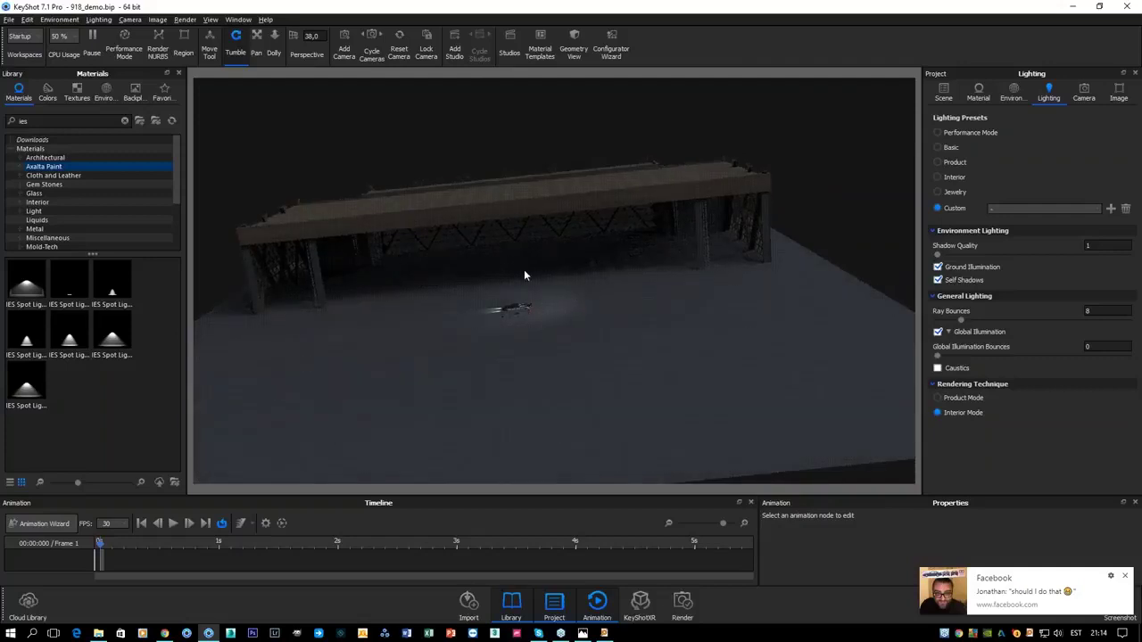
left_click_drag(524, 275, 705, 295)
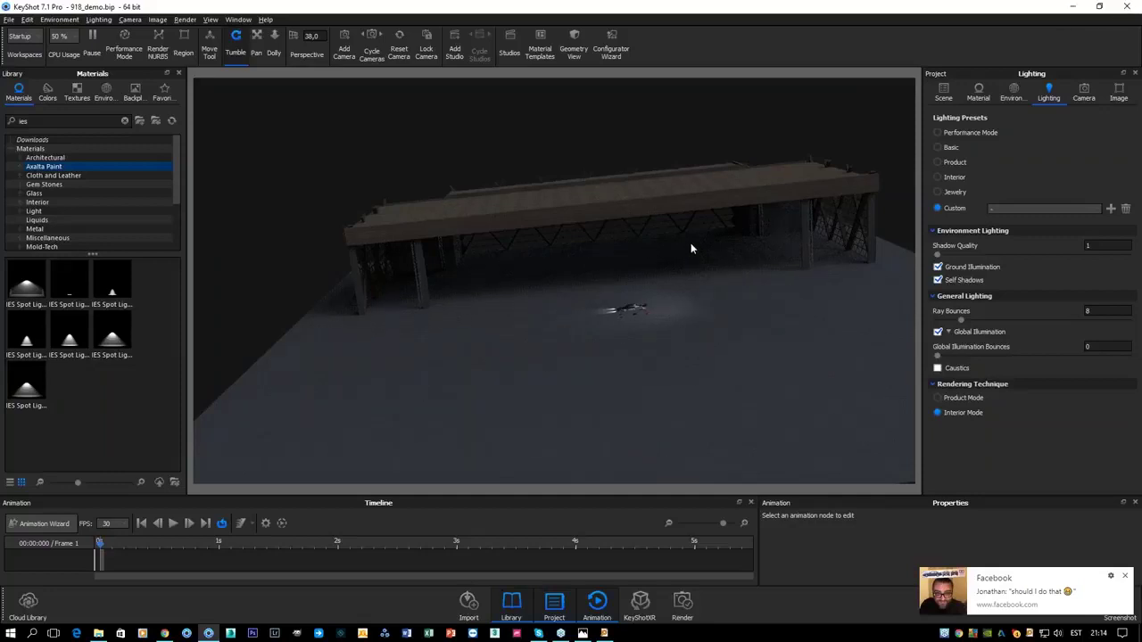
left_click(1008, 102)
left_click_drag(678, 319, 788, 405)
scroll(629, 384, "up", 3)
right_click(624, 449)
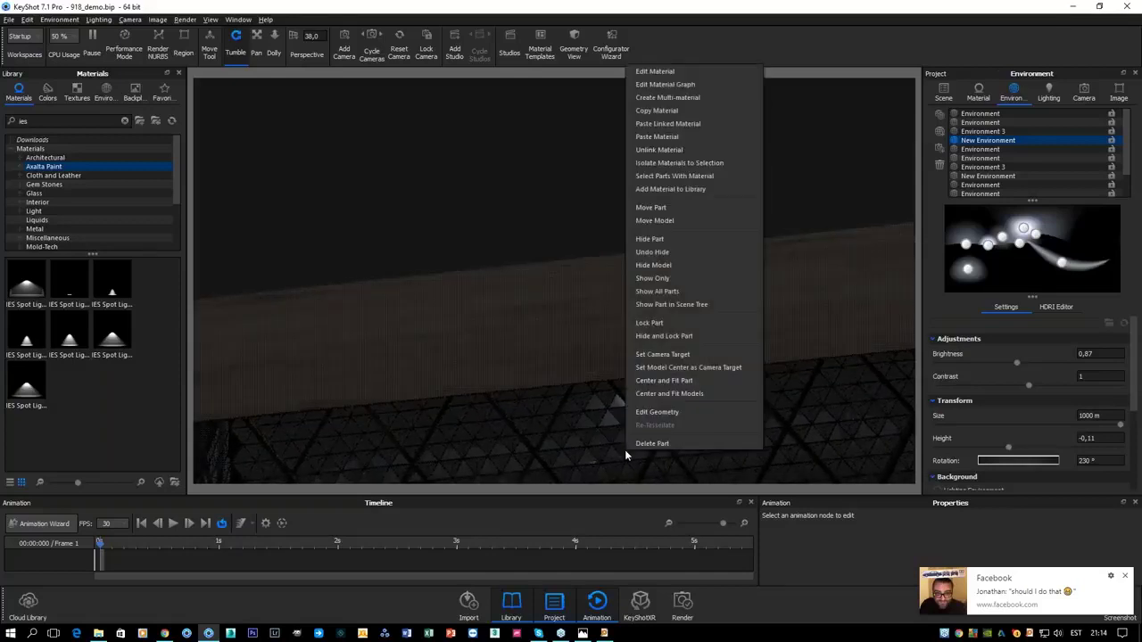
left_click(662, 354)
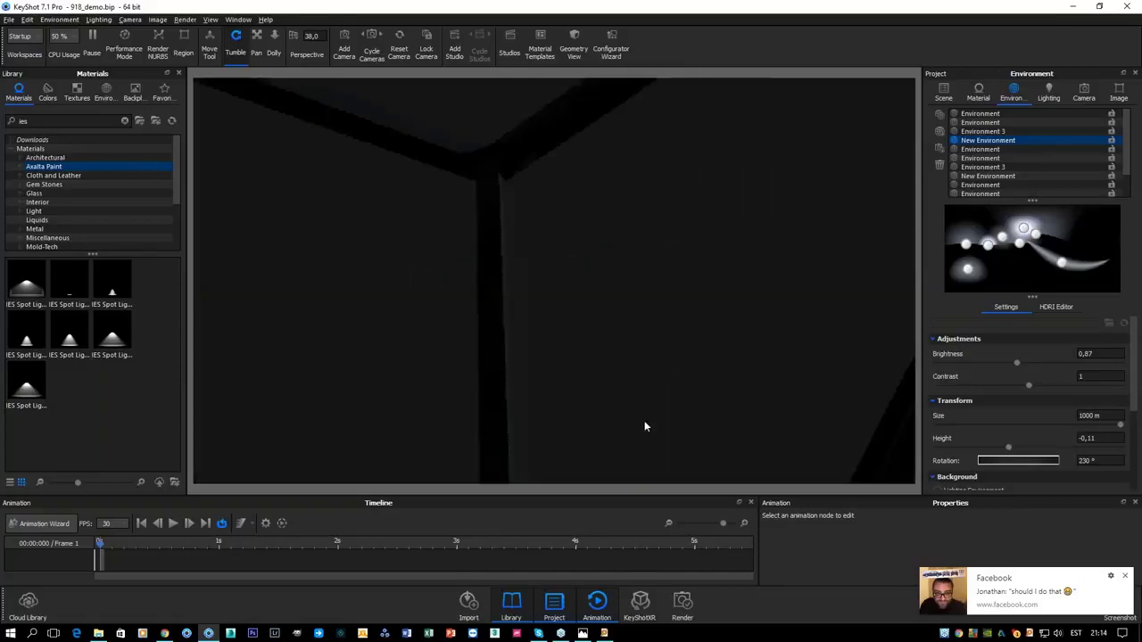
scroll(637, 390, "down", 5)
scroll(651, 385, "down", 5)
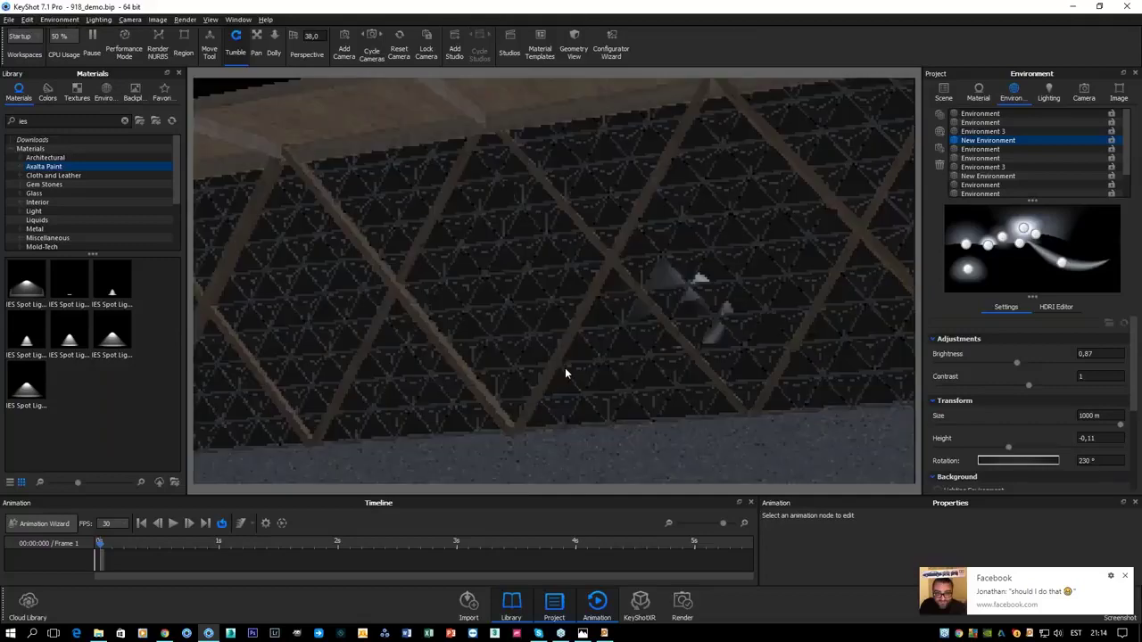
scroll(628, 364, "up", 6)
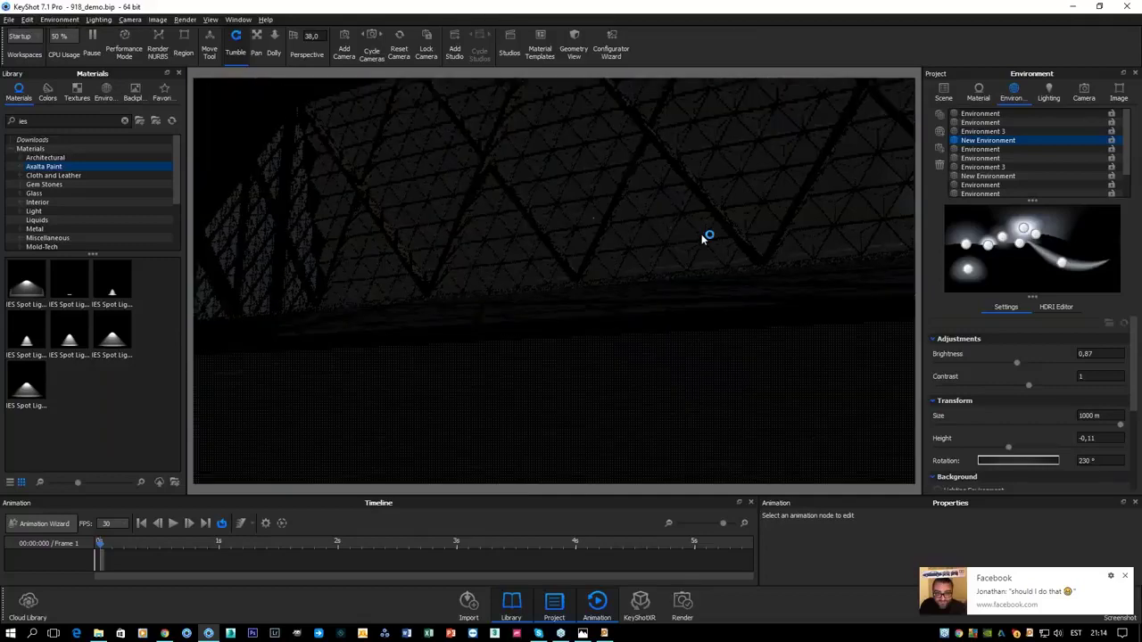
scroll(546, 205, "down", 6)
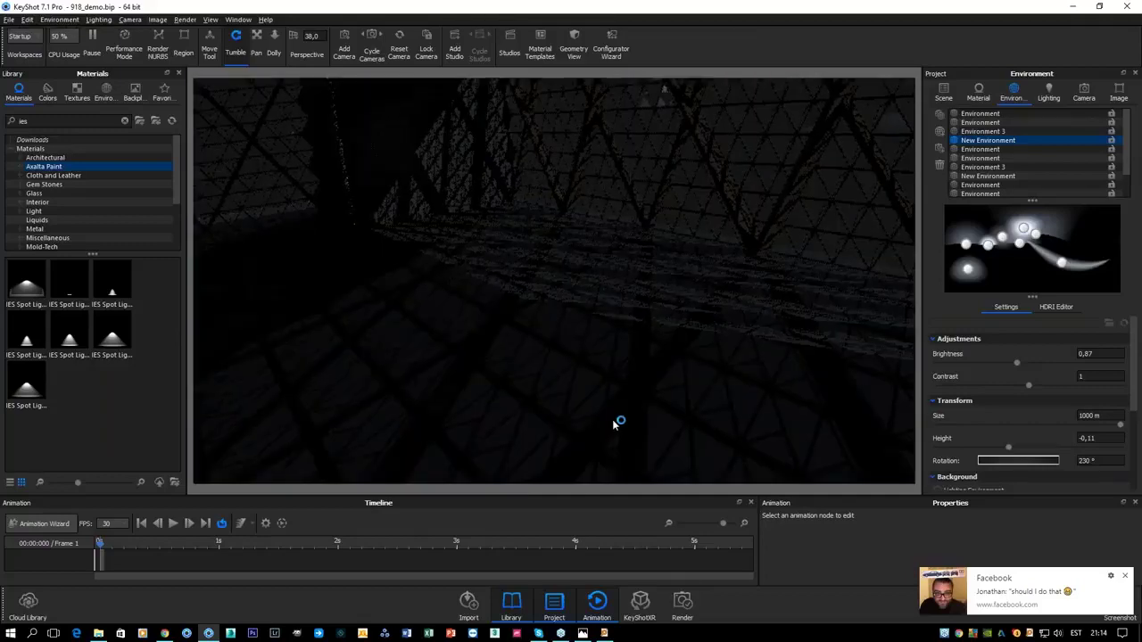
Add a sphere geometry to the scene and accept its placement in front of the hangar.
left_click(34, 20)
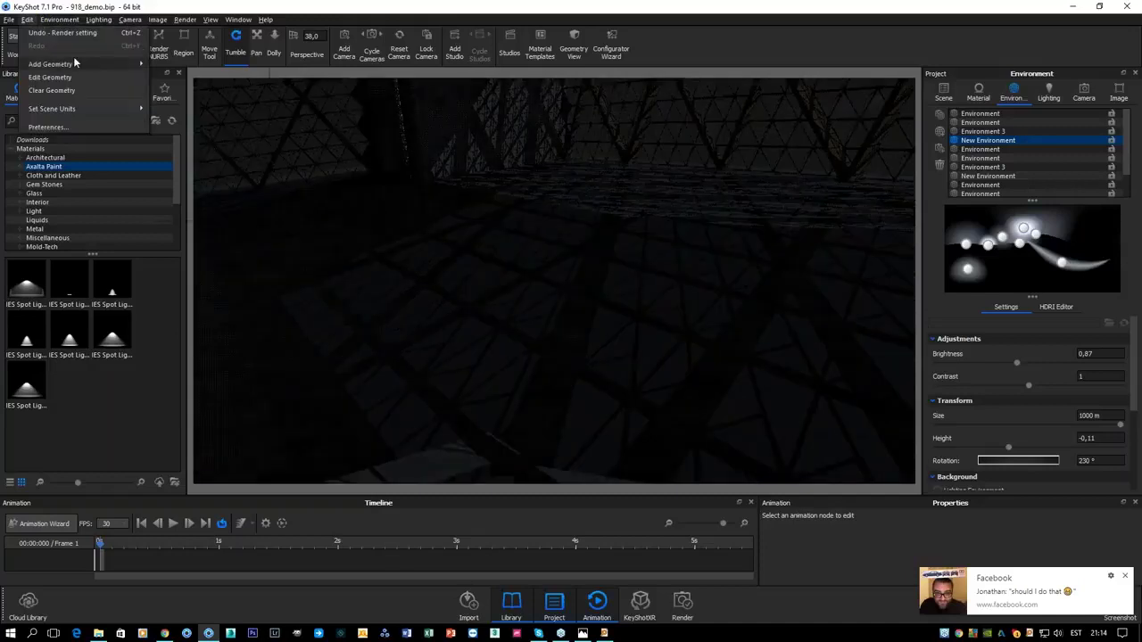
mouse_move(73, 60)
left_click(213, 201)
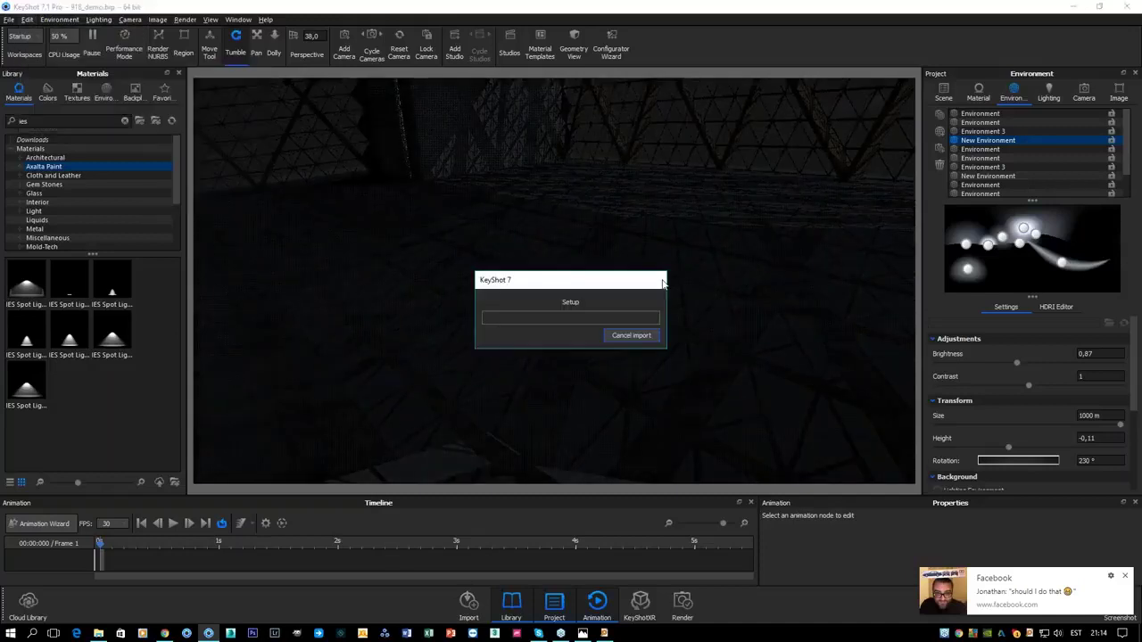
scroll(637, 277, "up", 5)
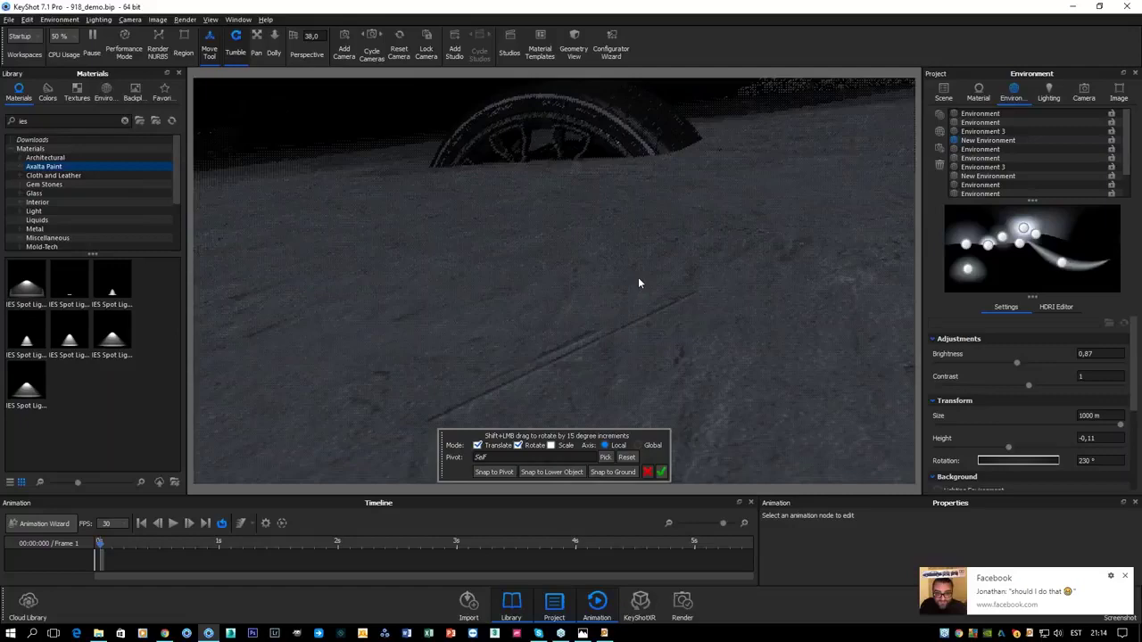
scroll(629, 250, "up", 3)
scroll(442, 279, "down", 3)
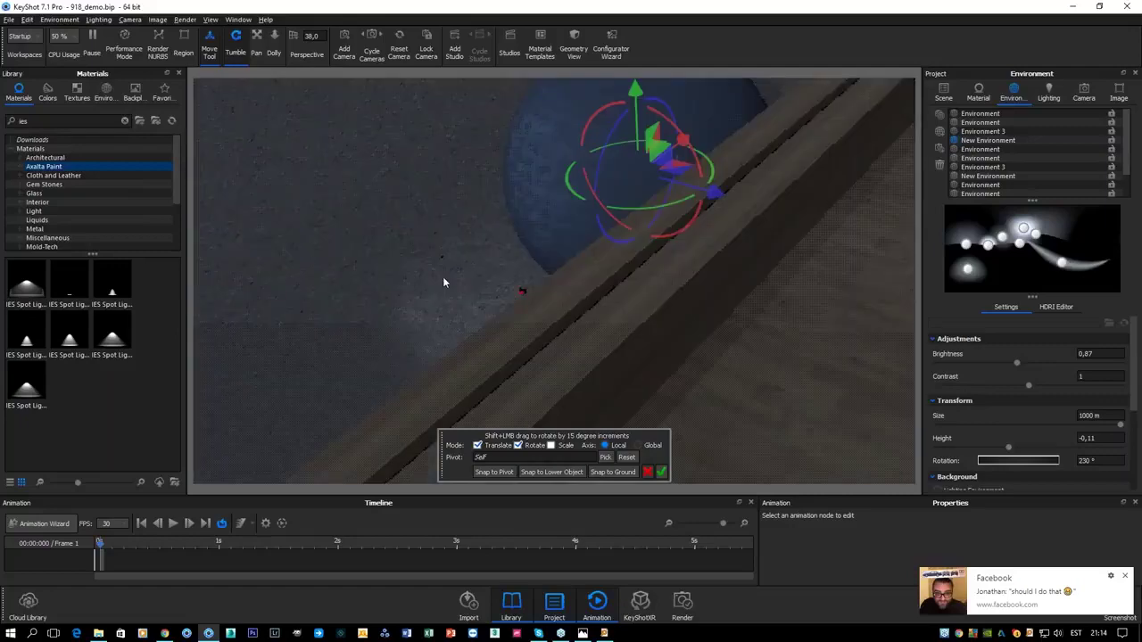
scroll(653, 287, "down", 3)
left_click_drag(648, 288, 805, 324)
left_click(661, 471)
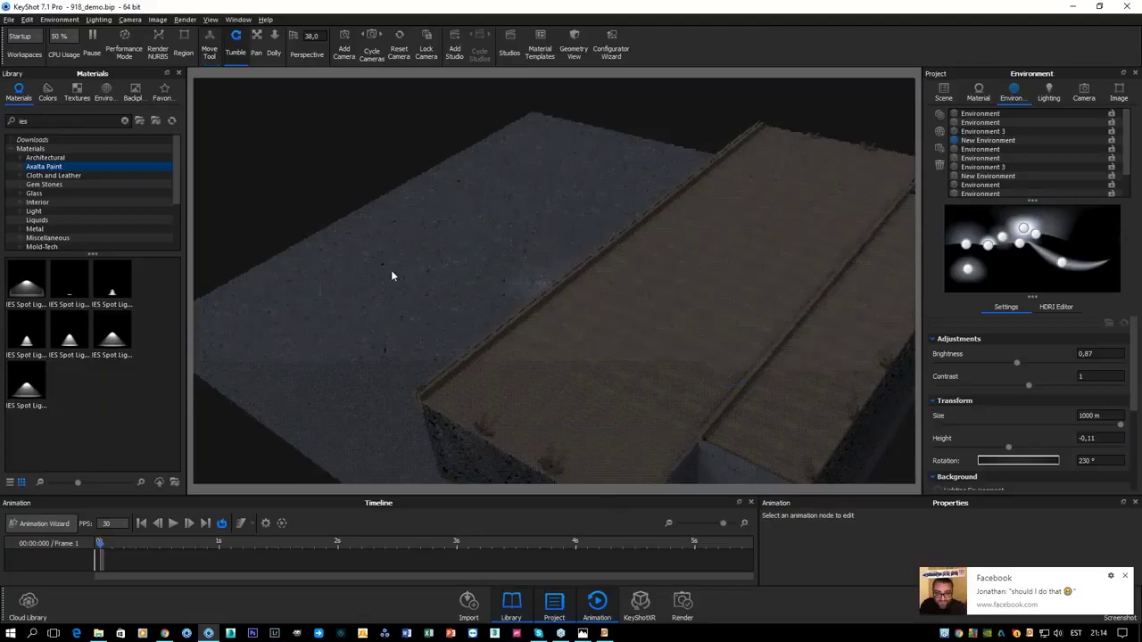
Set the model center of the added sphere as the camera target.
left_click_drag(391, 269, 602, 215)
right_click(553, 230)
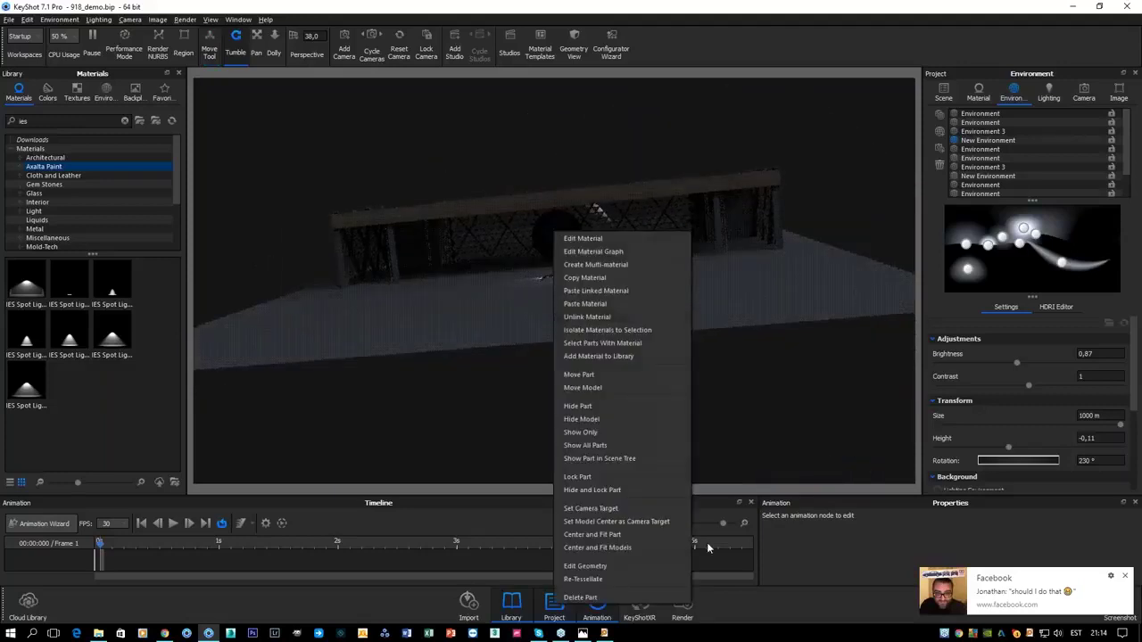
left_click(682, 517)
left_click_drag(580, 339, 568, 259)
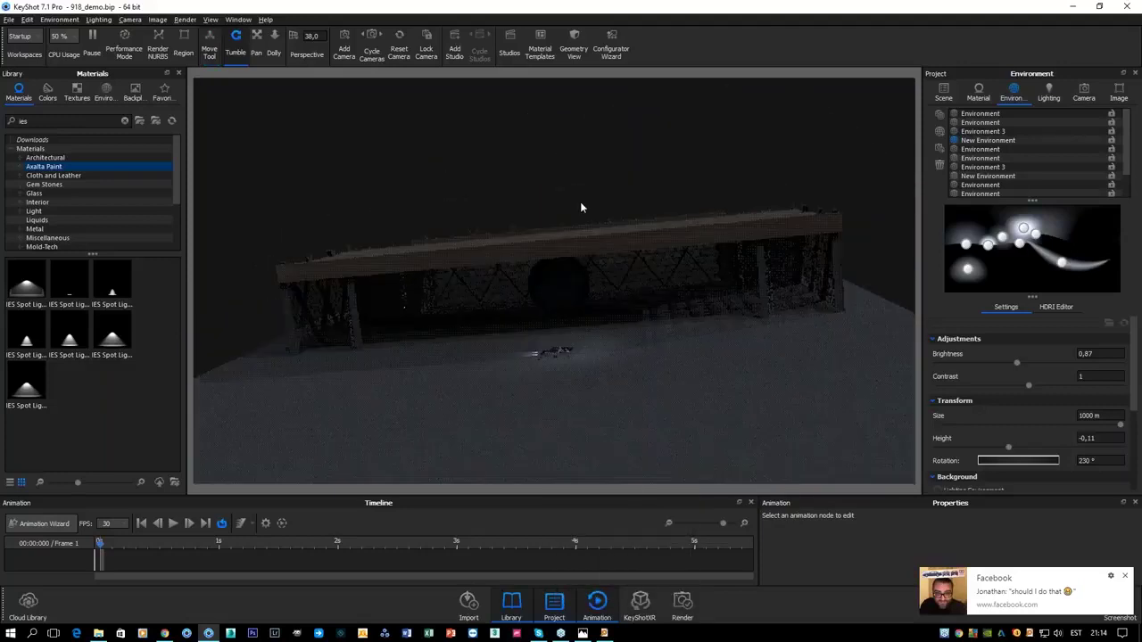
Hide the sphere and aim the camera at the lattice wall from inside the hangar.
scroll(583, 324, "up", 6)
right_click(656, 328)
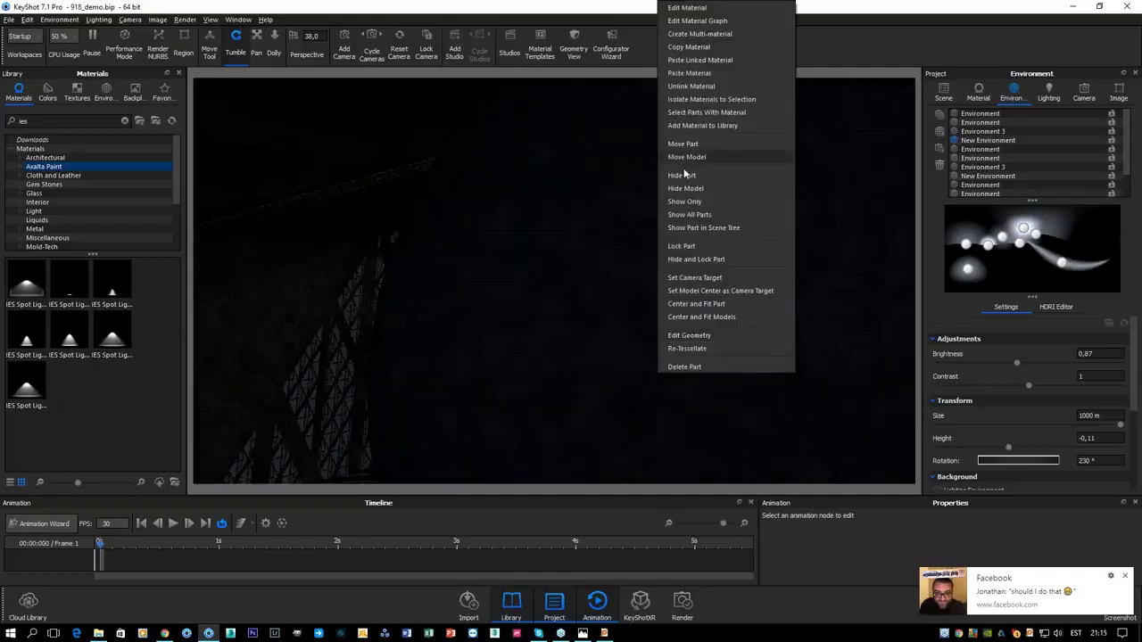
left_click(765, 332)
left_click_drag(762, 337, 548, 136)
left_click_drag(624, 227, 949, 5)
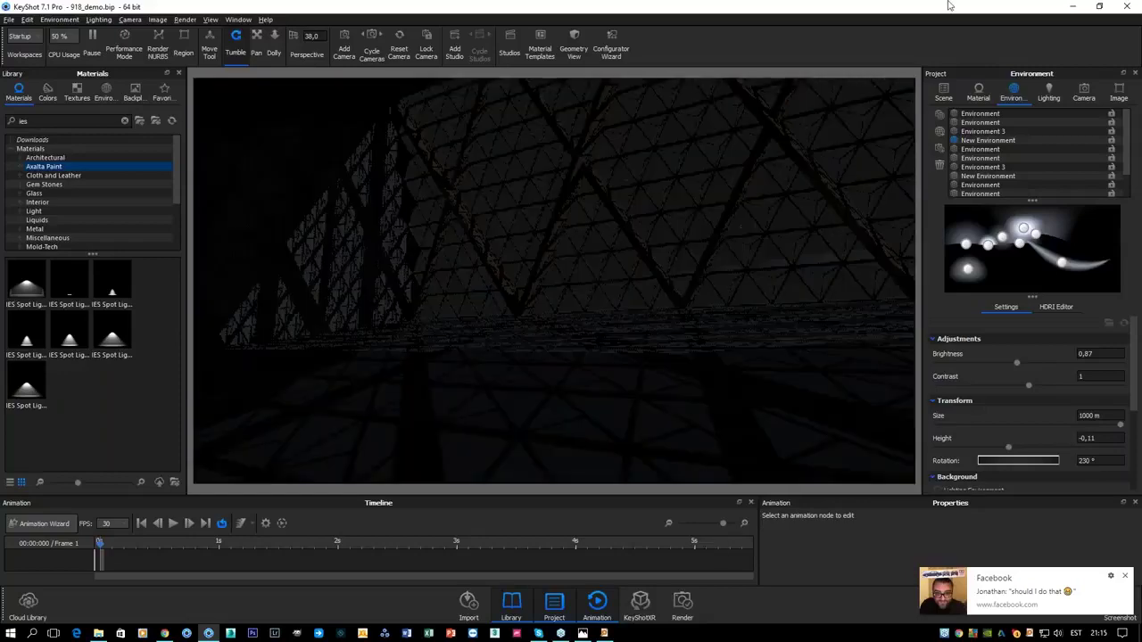
Raise the environment brightness to light the hangar interior more strongly.
left_click(1104, 355)
key("BackSpace")
key("BackSpace")
key("BackSpace")
key("BackSpace")
type("1")
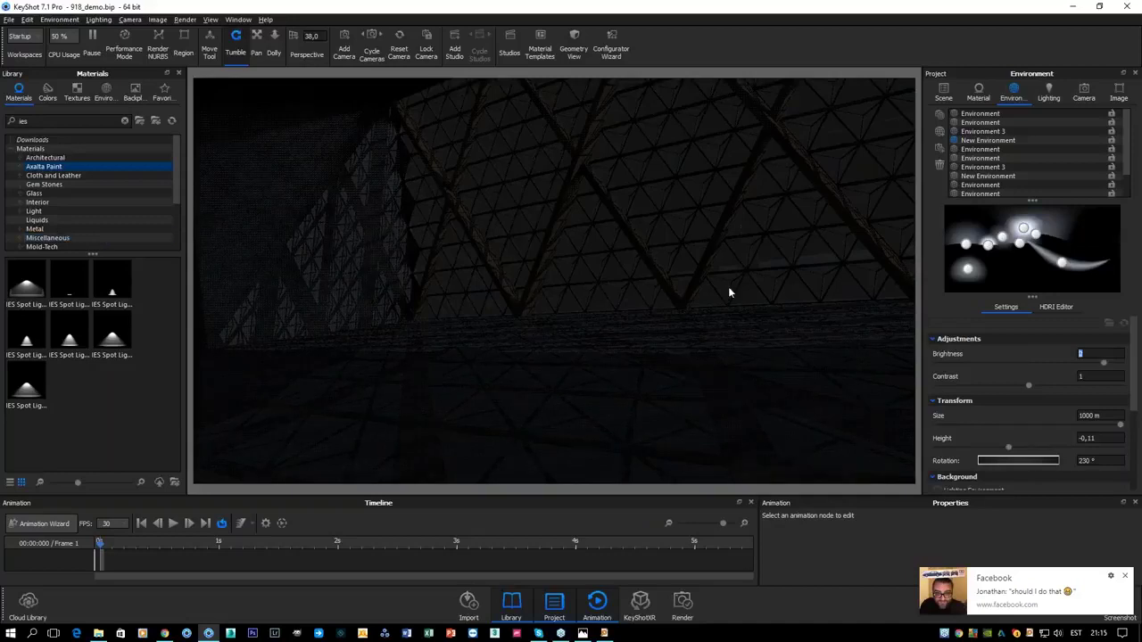
key("Return")
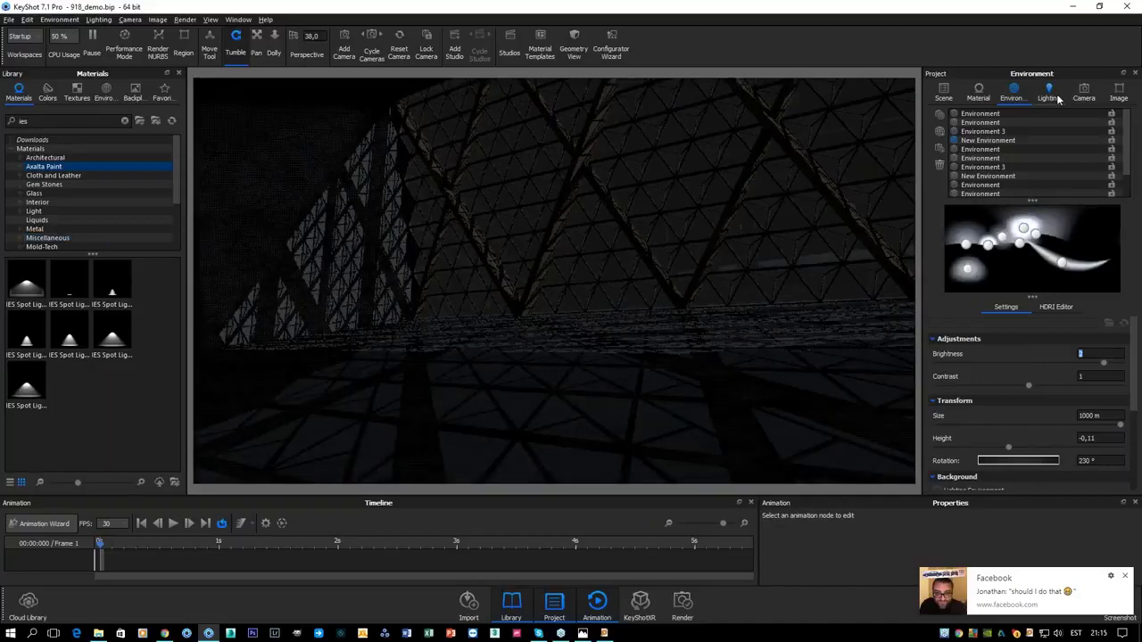
Level the current camera by setting its twist to 0°.
left_click(1084, 92)
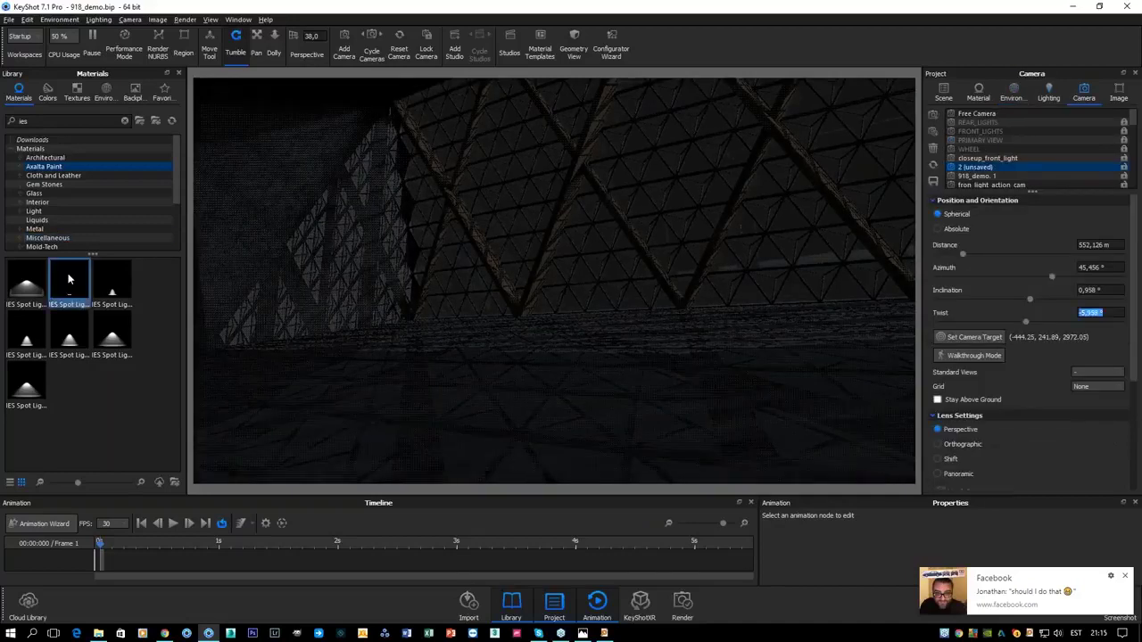
type("0")
key("Return")
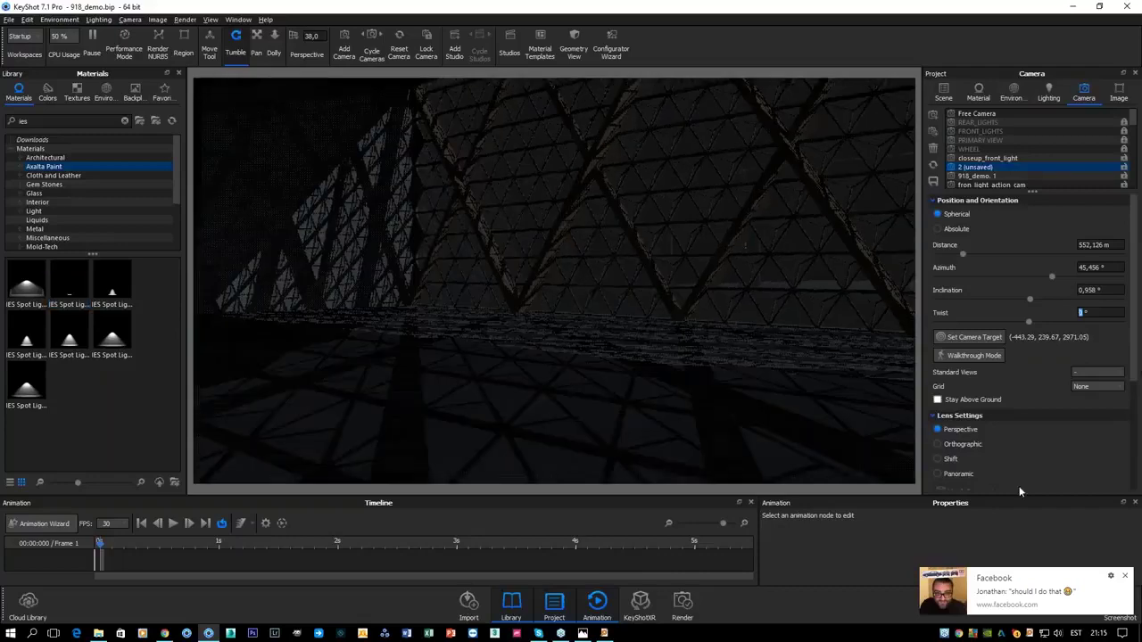
Try stereo rendering on the camera with the stereoscopic view, then close the view and turn stereo off.
scroll(1030, 446, "down", 1)
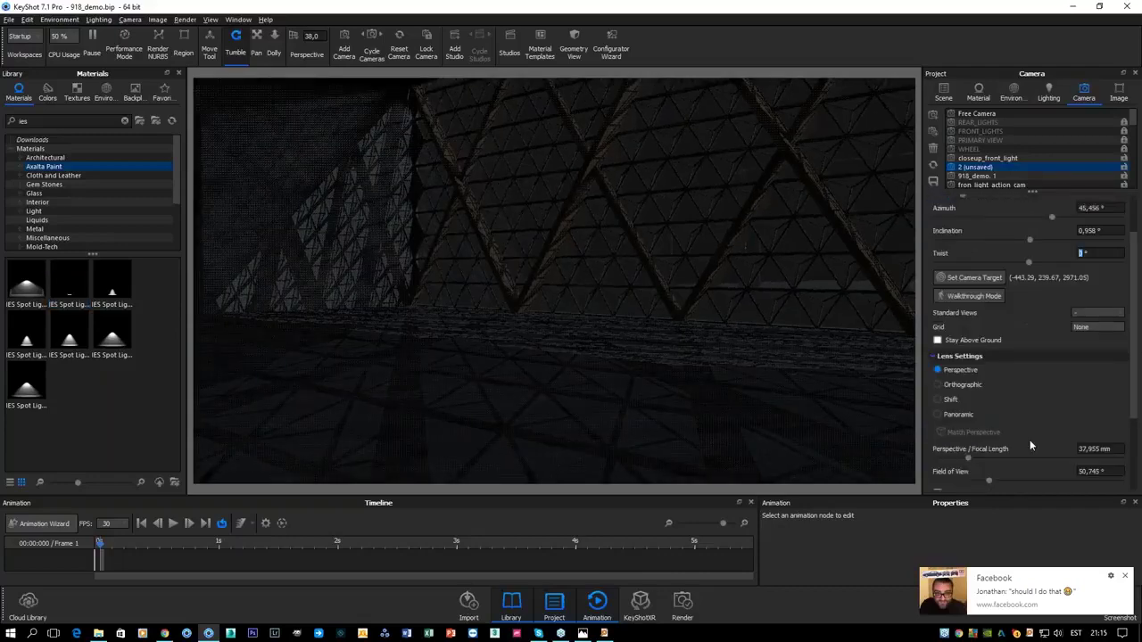
scroll(987, 384, "down", 1)
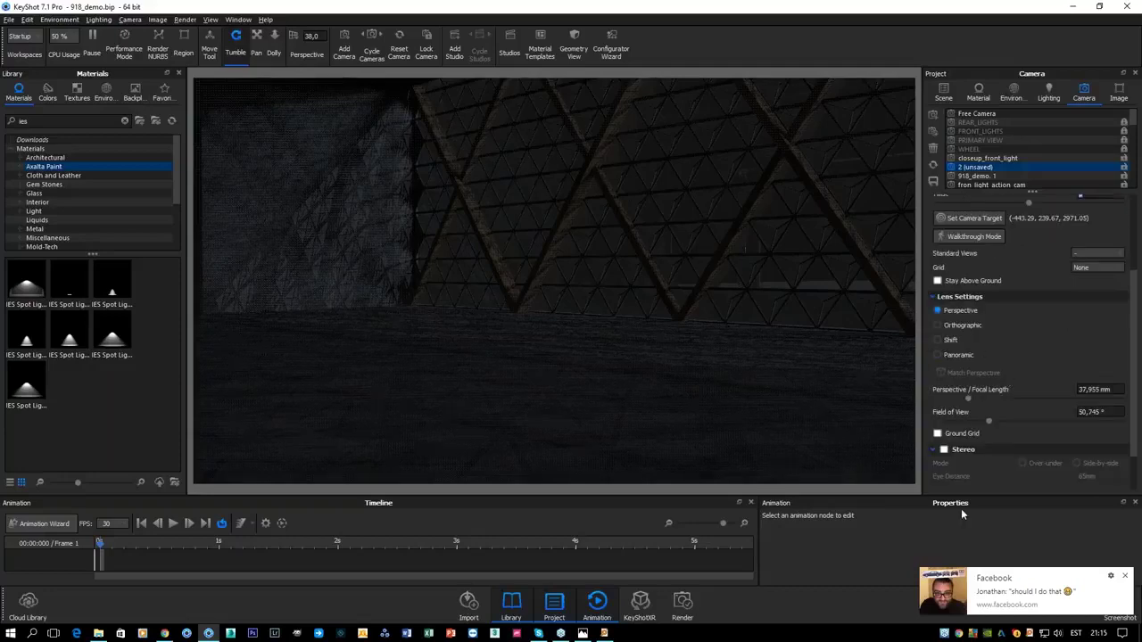
left_click(944, 449)
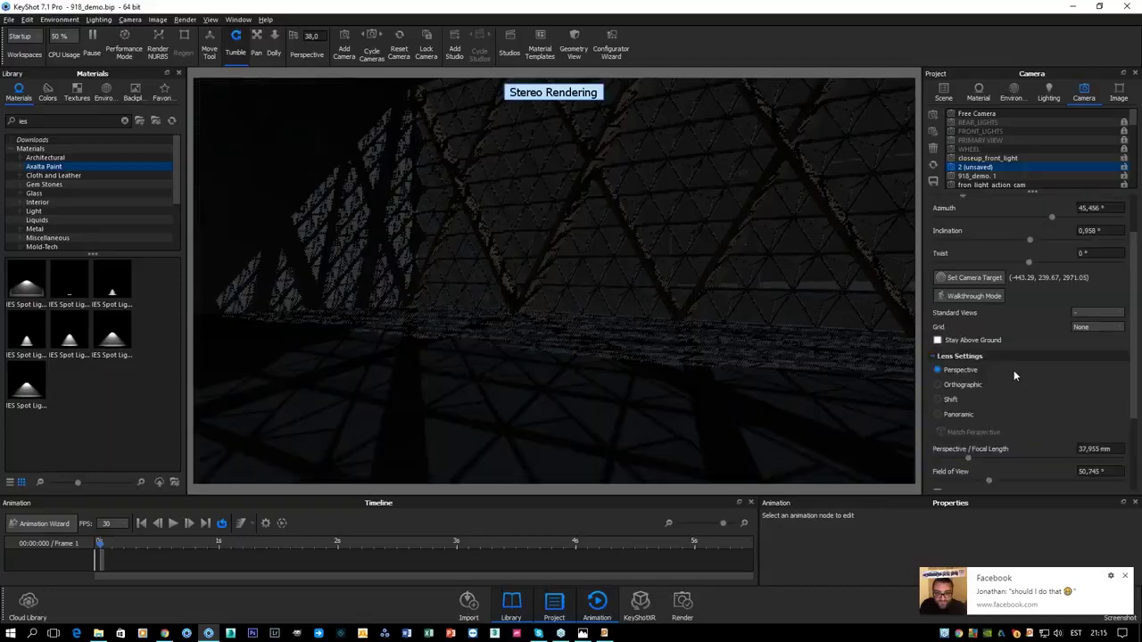
scroll(1013, 370, "down", 2)
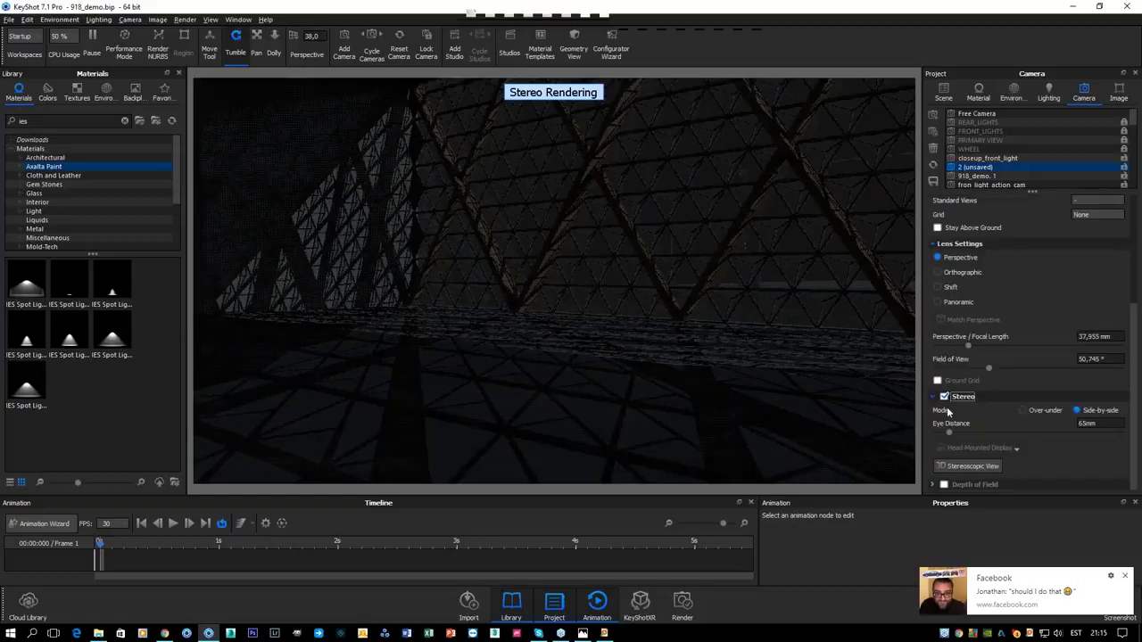
left_click(969, 463)
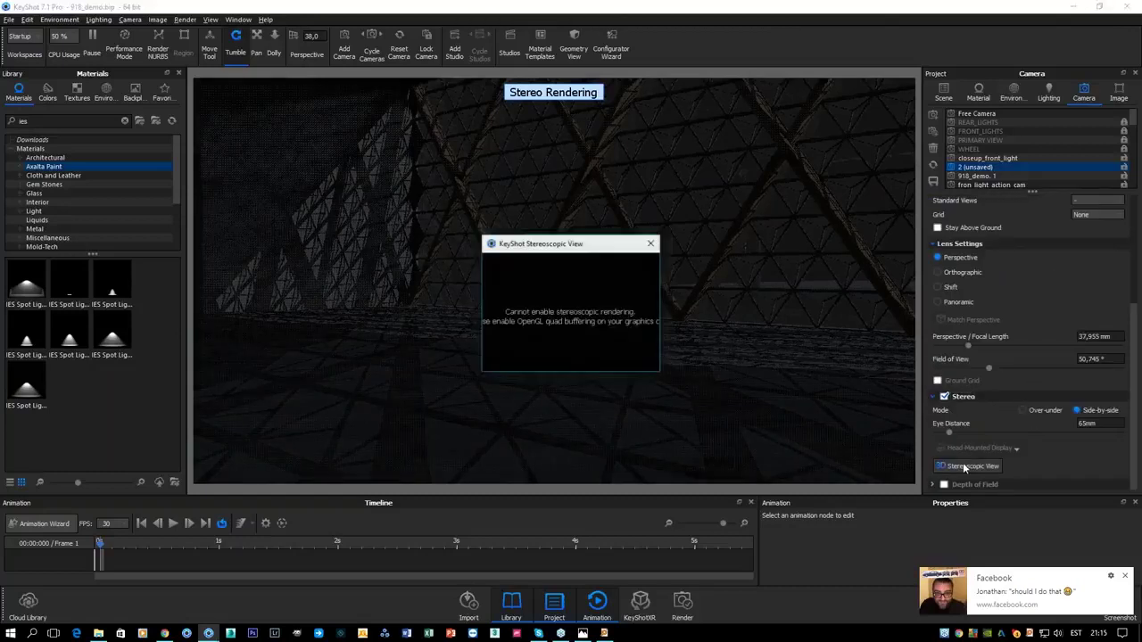
left_click(651, 245)
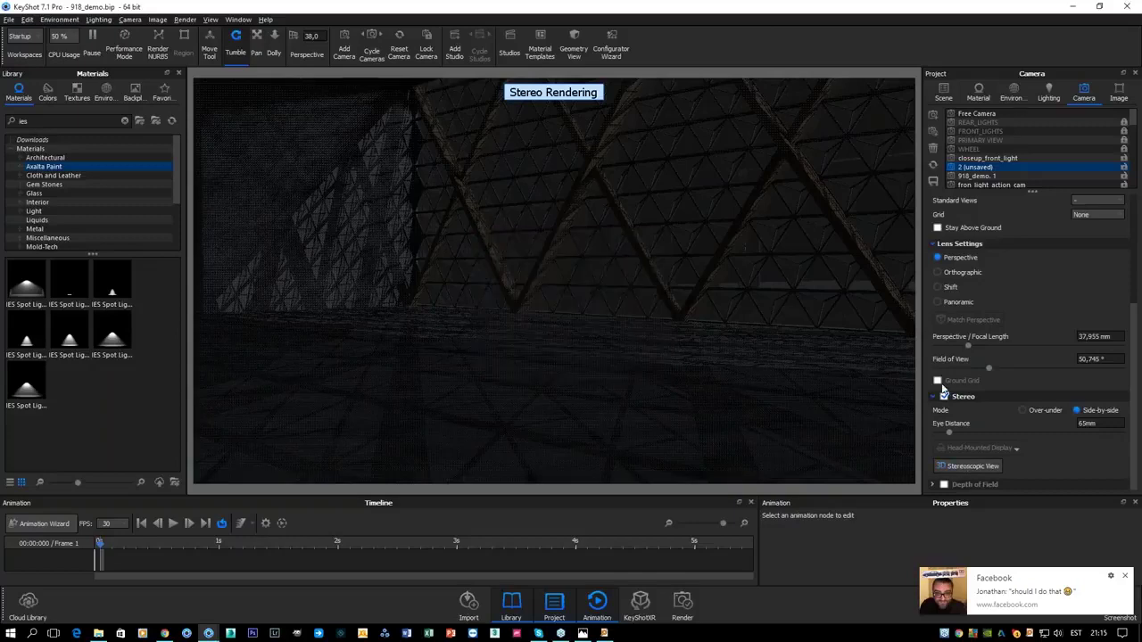
left_click(944, 396)
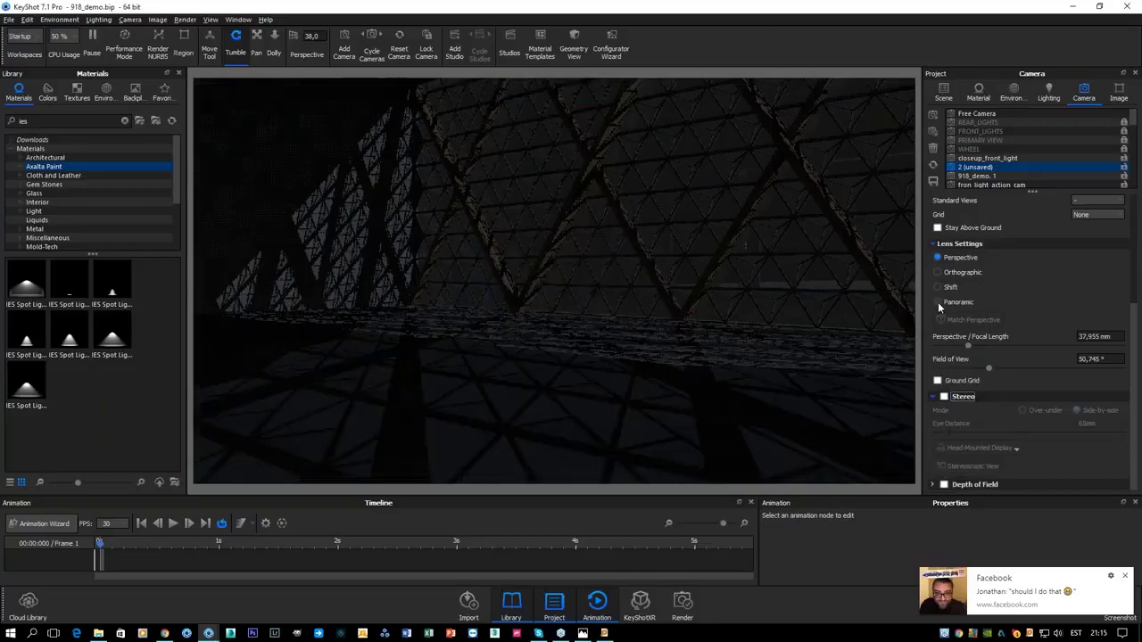
Switch the camera lens to Panoramic, look around the hangar and open the preview map.
left_click(939, 303)
left_click_drag(677, 304, 583, 245)
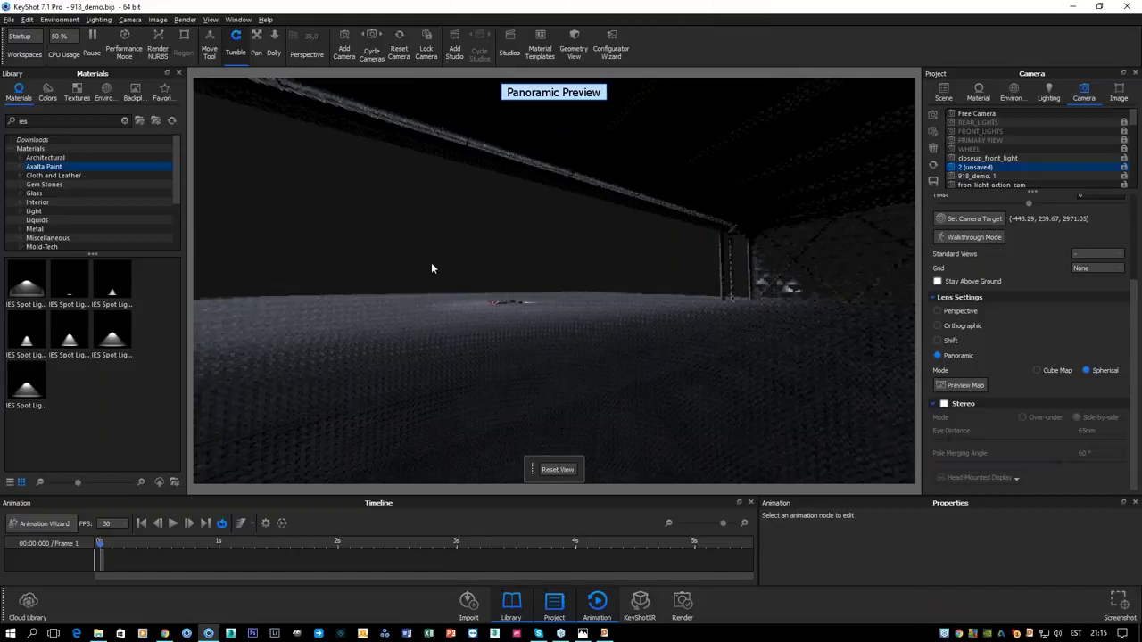
left_click_drag(430, 265, 973, 366)
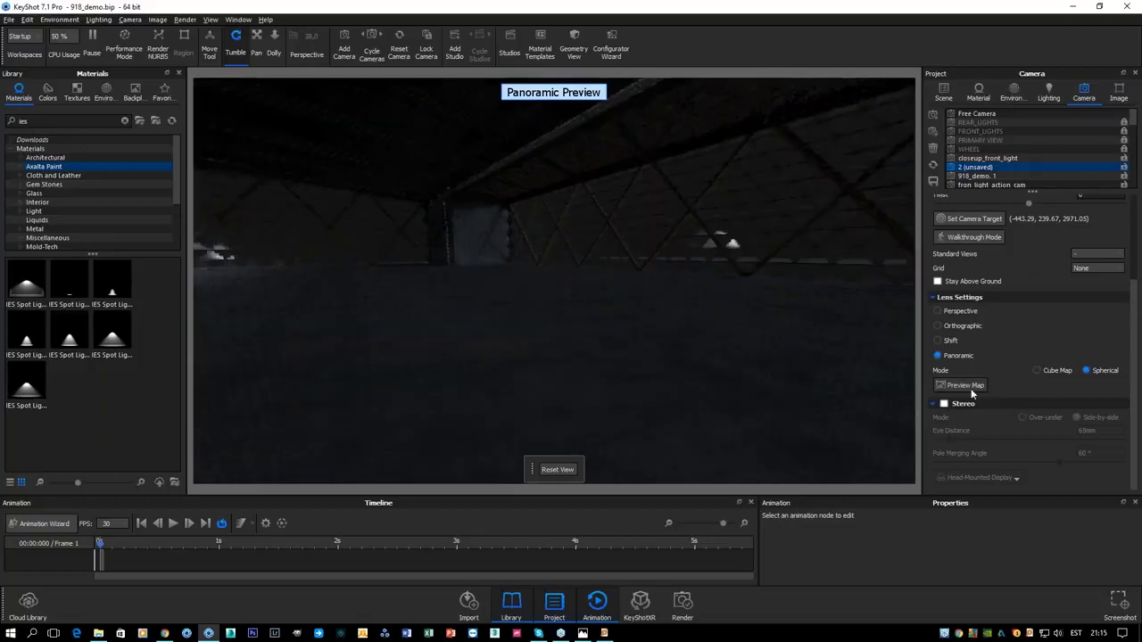
left_click(963, 386)
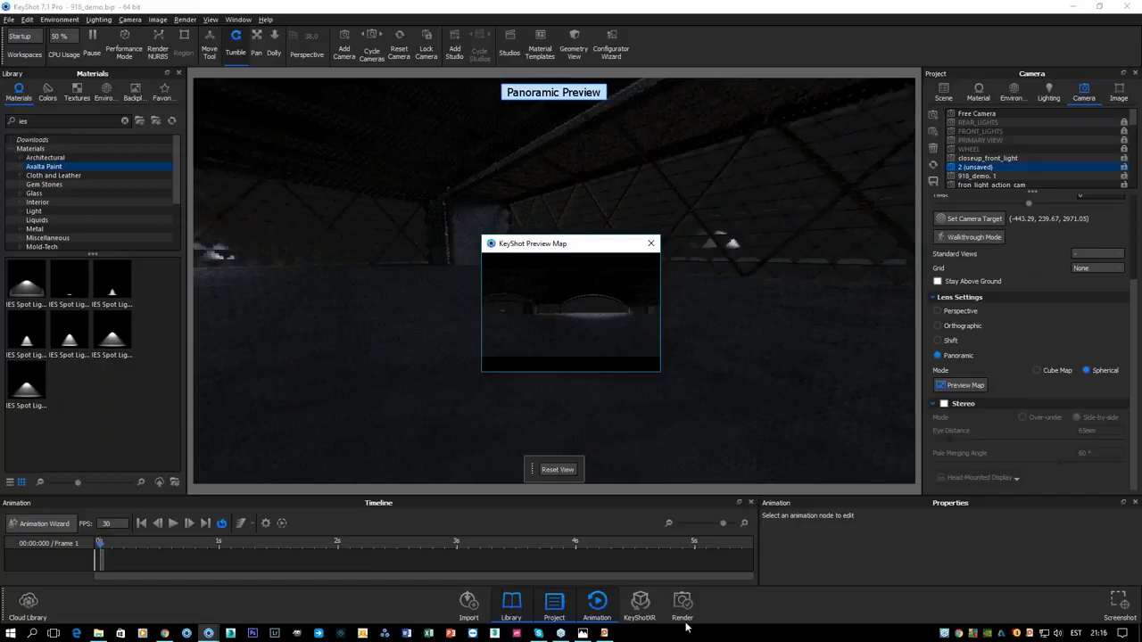
Set the still image render format to EXR and the render quality to Maximum Samples.
key("ctrl+p")
left_click(169, 173)
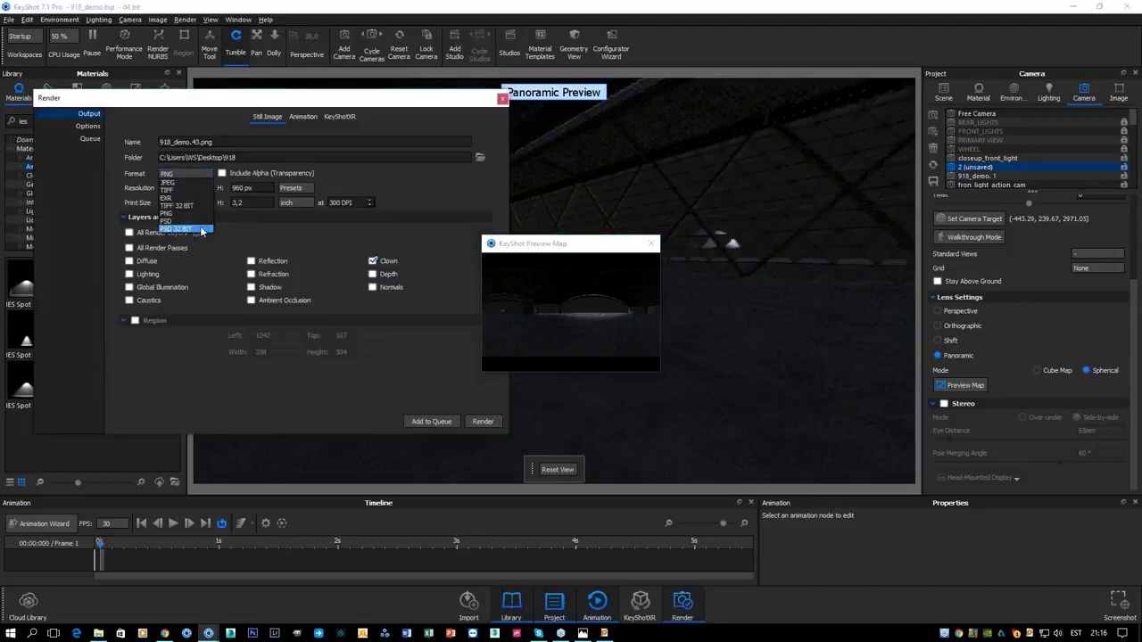
left_click(183, 206)
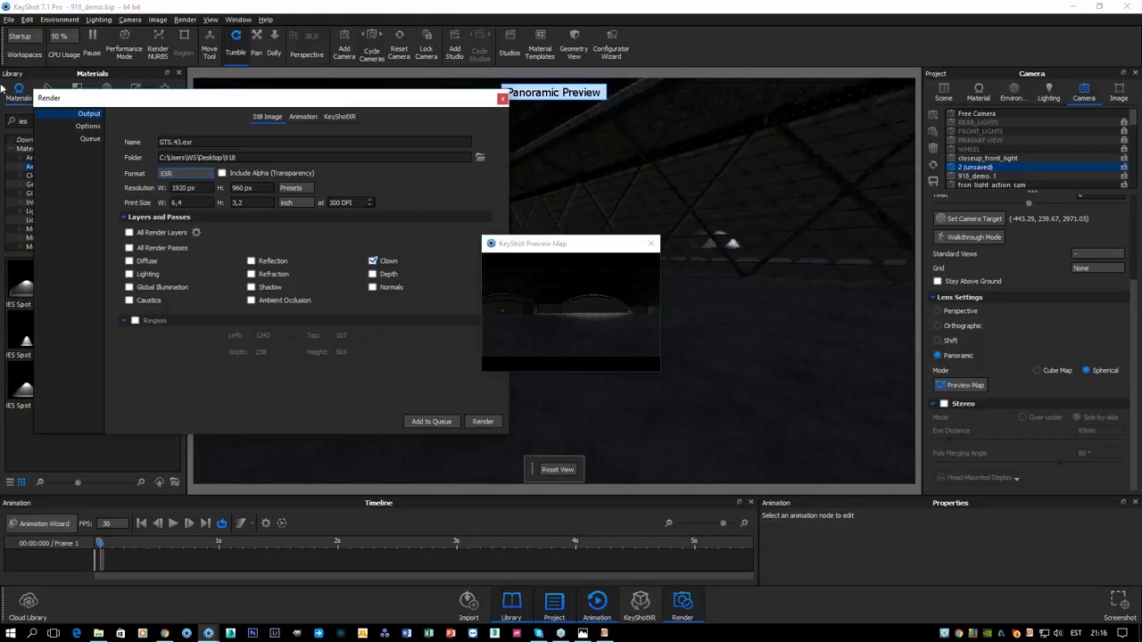
left_click(89, 126)
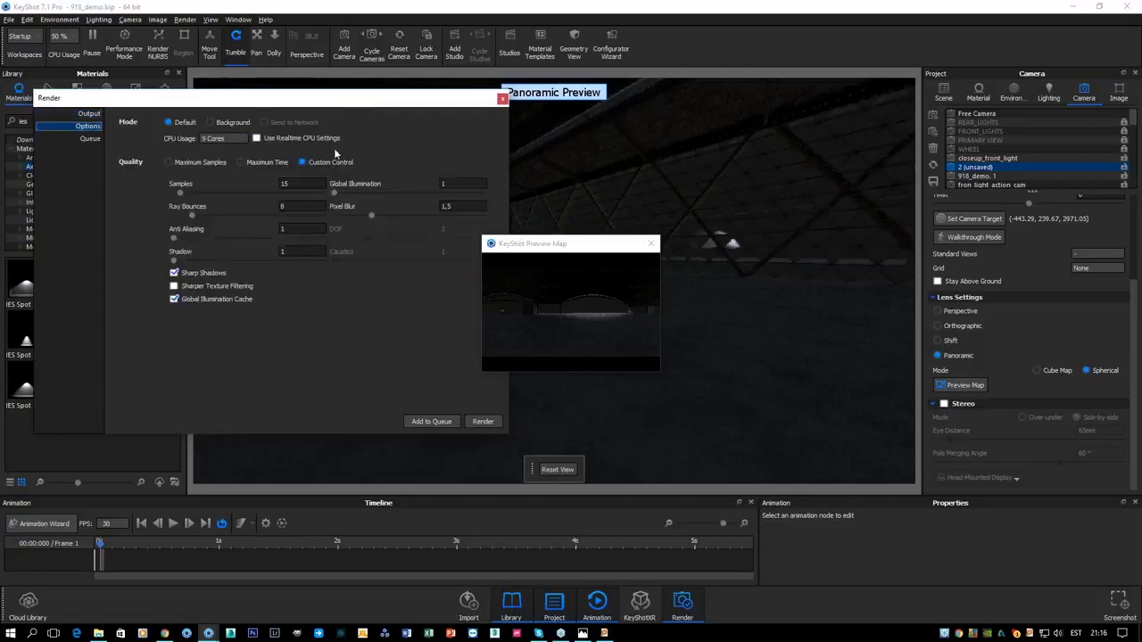
left_click(196, 161)
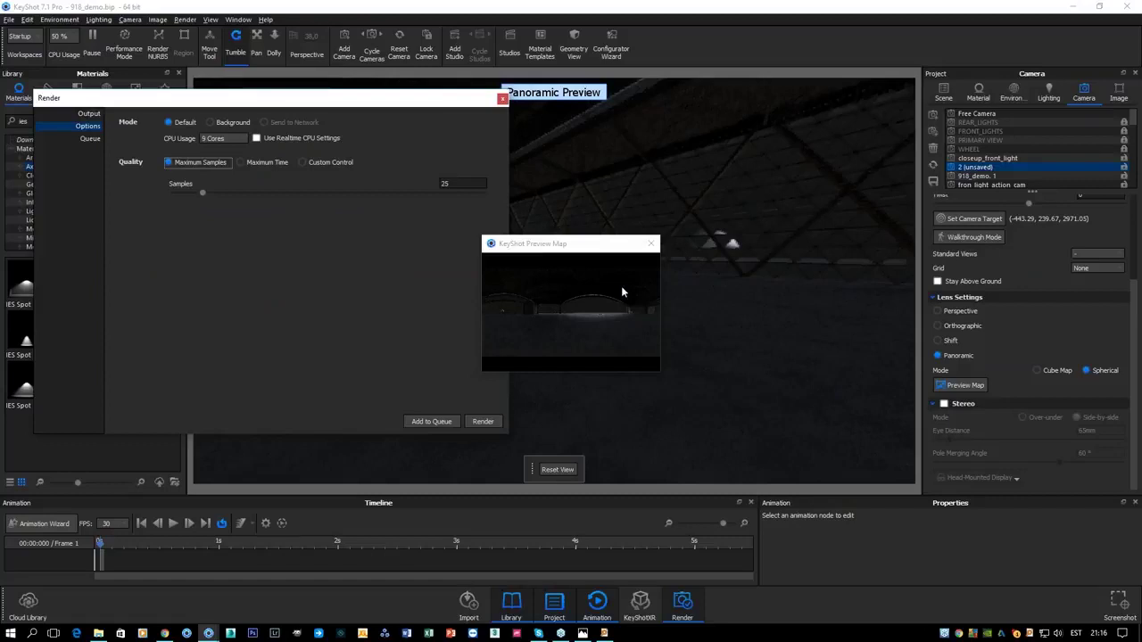
left_click(88, 113)
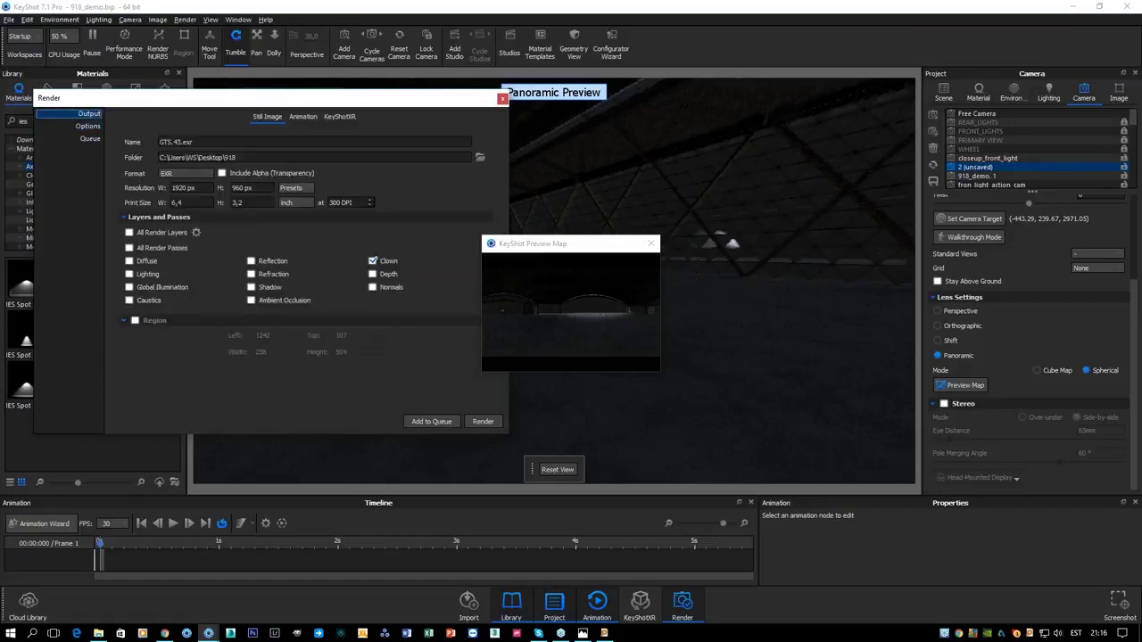
Set the still image render resolution to the 7680 × 3840 px preset and close the preview map and render settings.
left_click(298, 188)
left_click(315, 203)
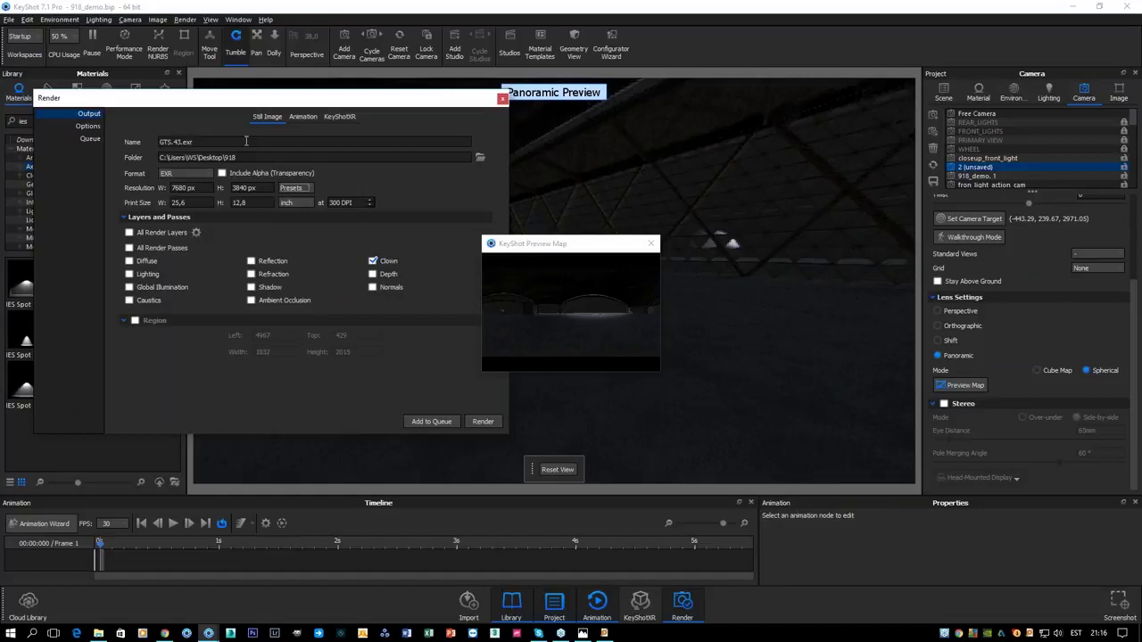
left_click(651, 243)
left_click(502, 99)
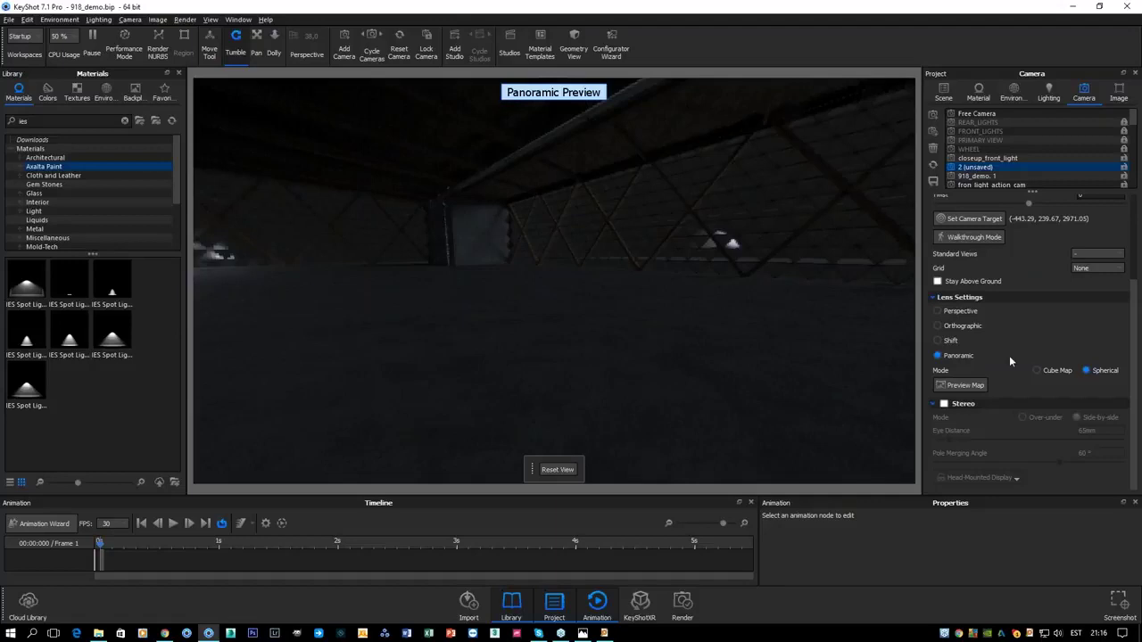
Look around the hangar in the panoramic preview and set the camera lens back to Perspective.
mouse_move(643, 311)
left_mouse_down()
mouse_move(425, 291)
mouse_move(479, 285)
mouse_move(665, 307)
mouse_move(583, 276)
mouse_move(629, 301)
left_mouse_up()
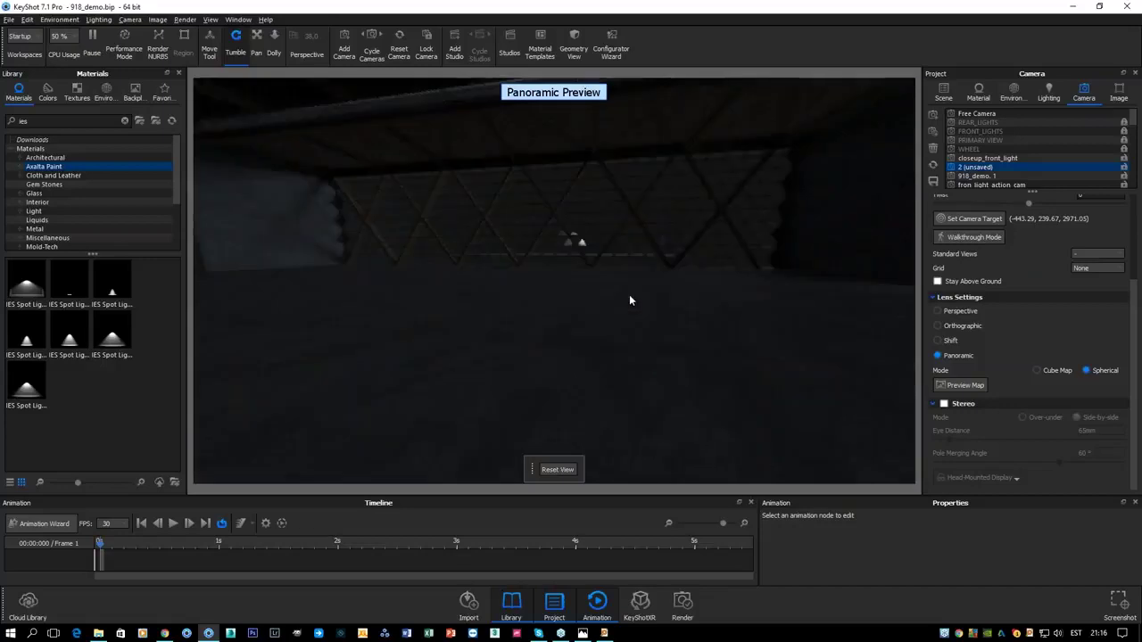
mouse_move(587, 234)
left_mouse_down()
mouse_move(594, 241)
mouse_move(571, 232)
left_mouse_up()
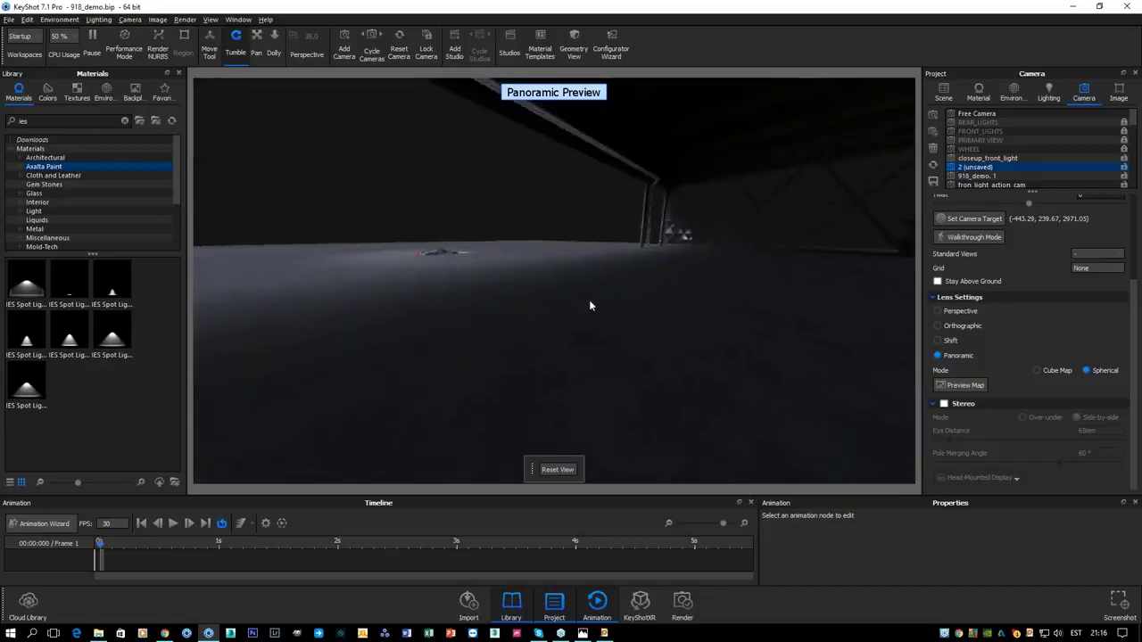
left_click(960, 311)
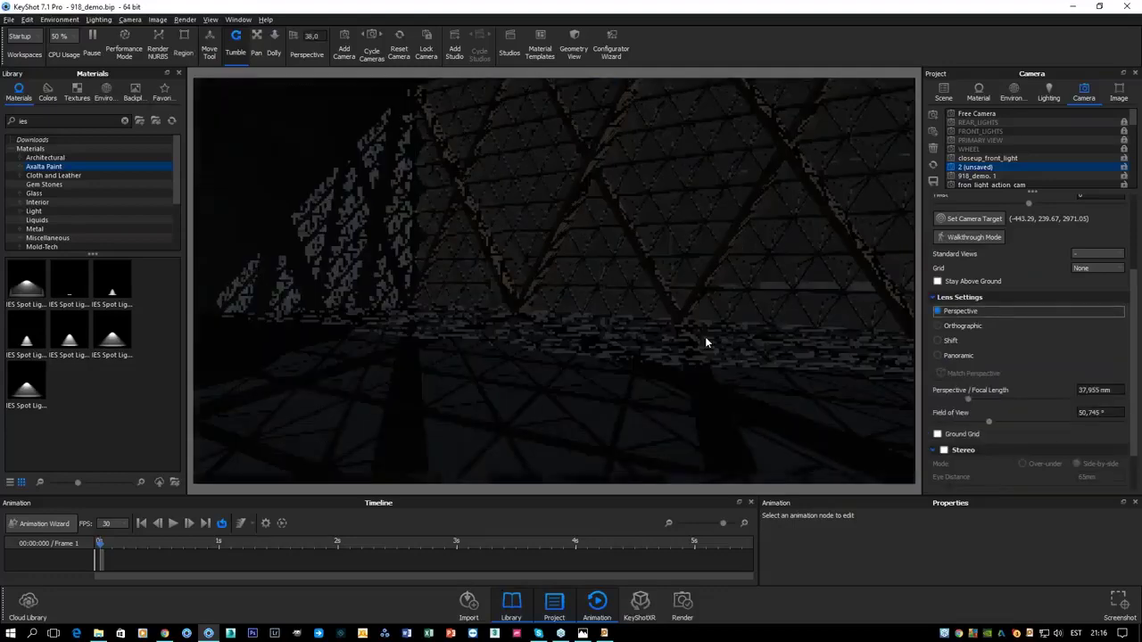
Set the scene's rendering technique to Product Mode and bring the car in front of the hangar into view.
left_click_drag(705, 336, 1057, 99)
left_click(1052, 97)
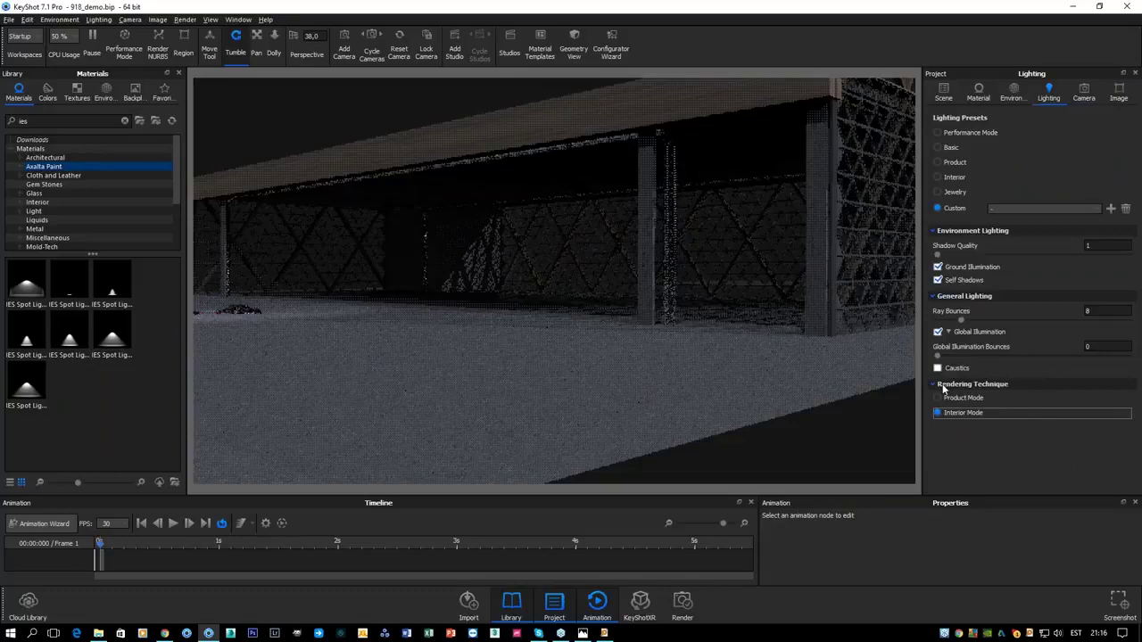
left_click(951, 399)
left_click_drag(348, 316, 681, 333)
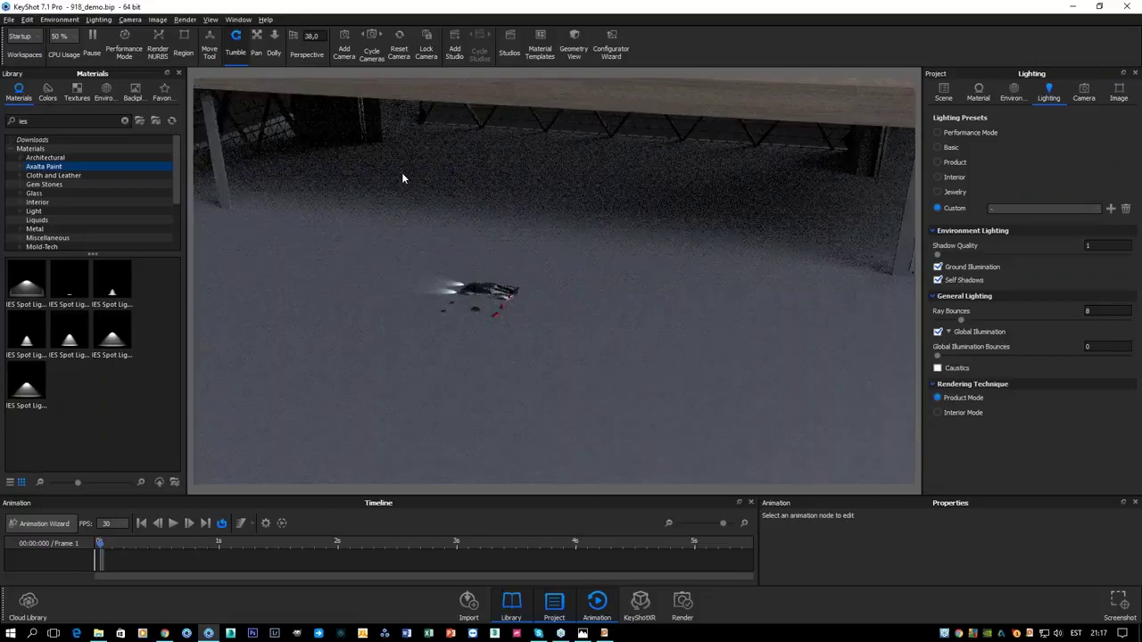
Activate the highlights model set and frame the whole Porsche 918 in a front three-quarter view.
left_click(943, 89)
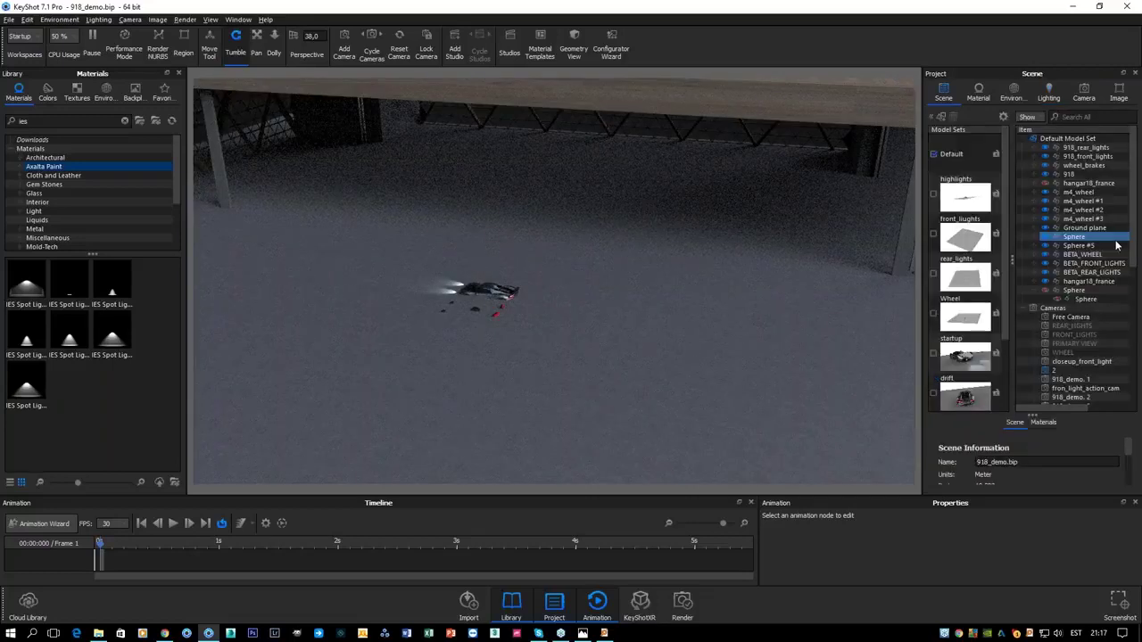
left_click(963, 200)
left_click_drag(566, 357, 798, 263)
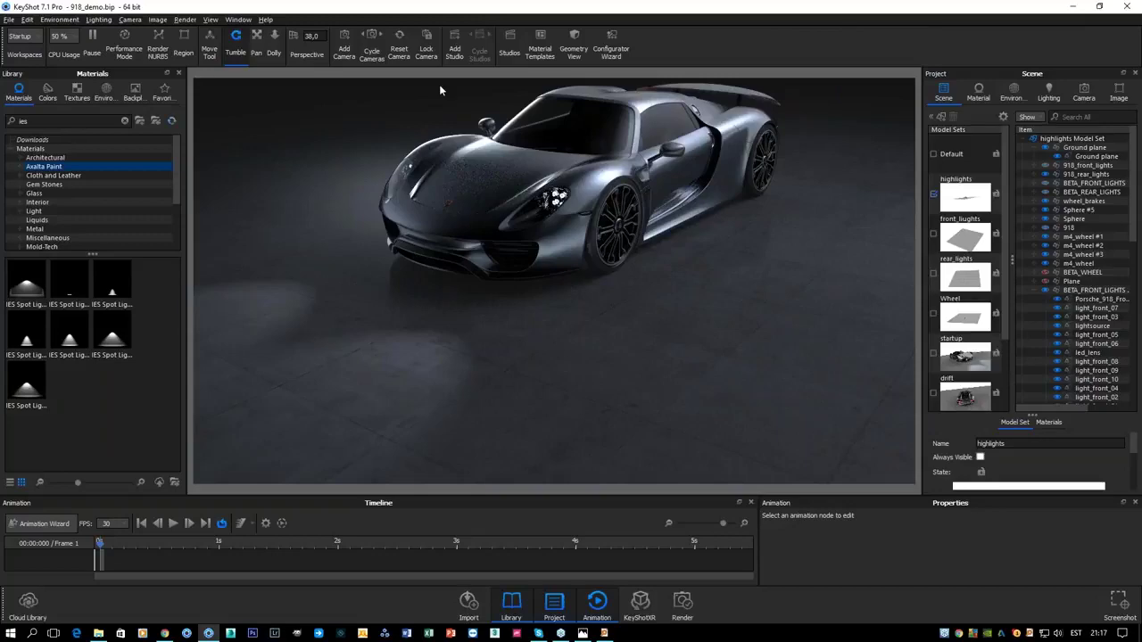
left_click_drag(439, 90, 771, 99)
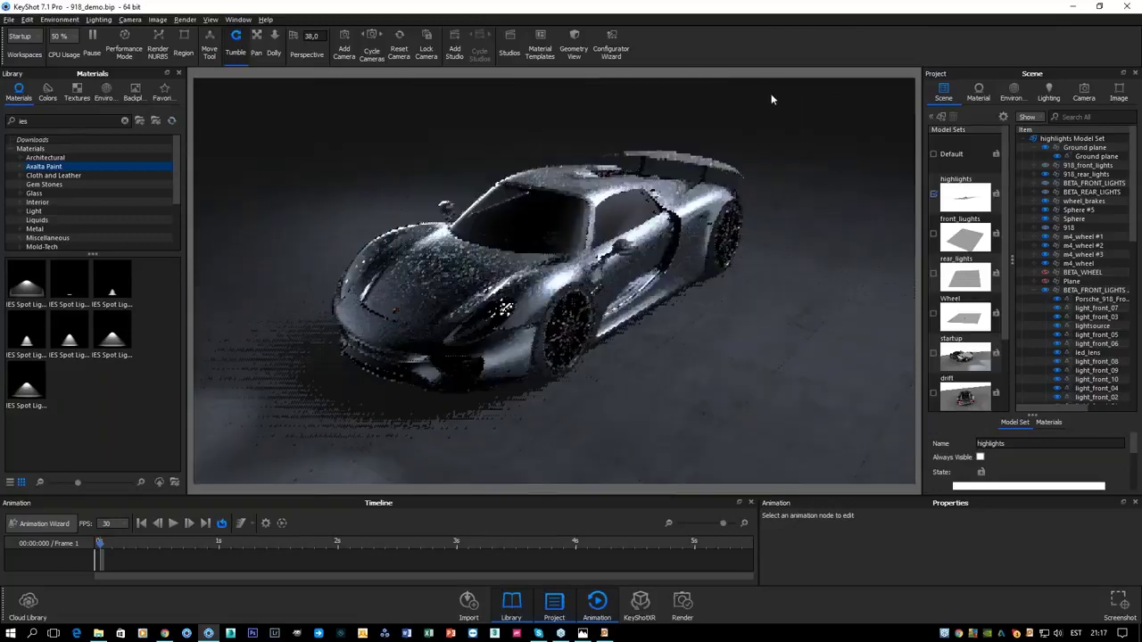